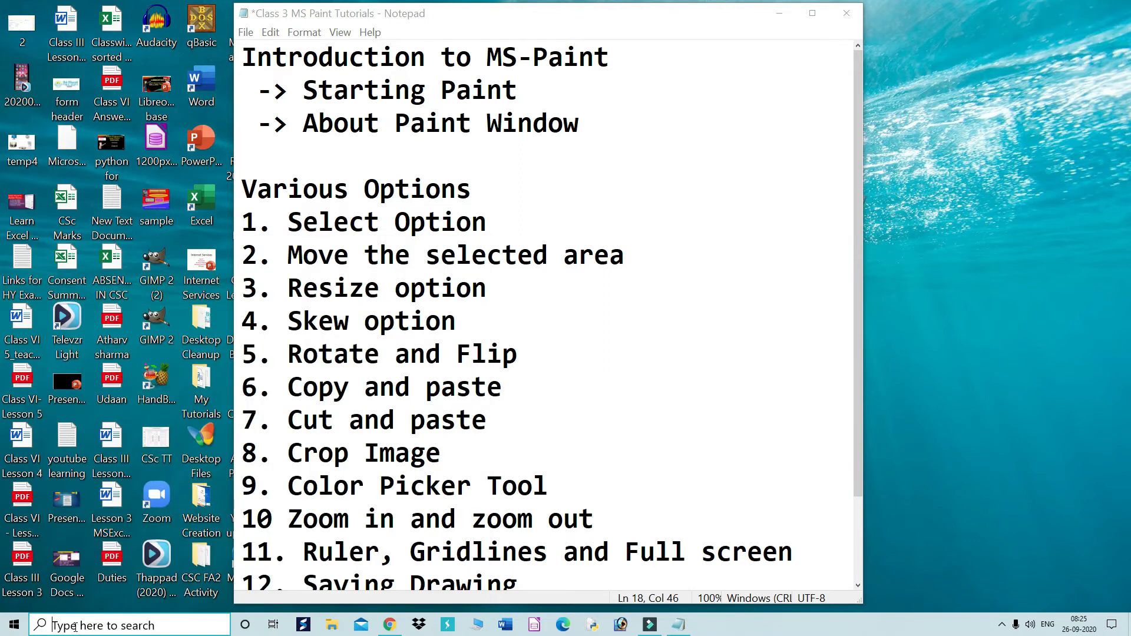
# Search Windows for "ms paint" and open the Paint app
pyautogui.write('ms p')
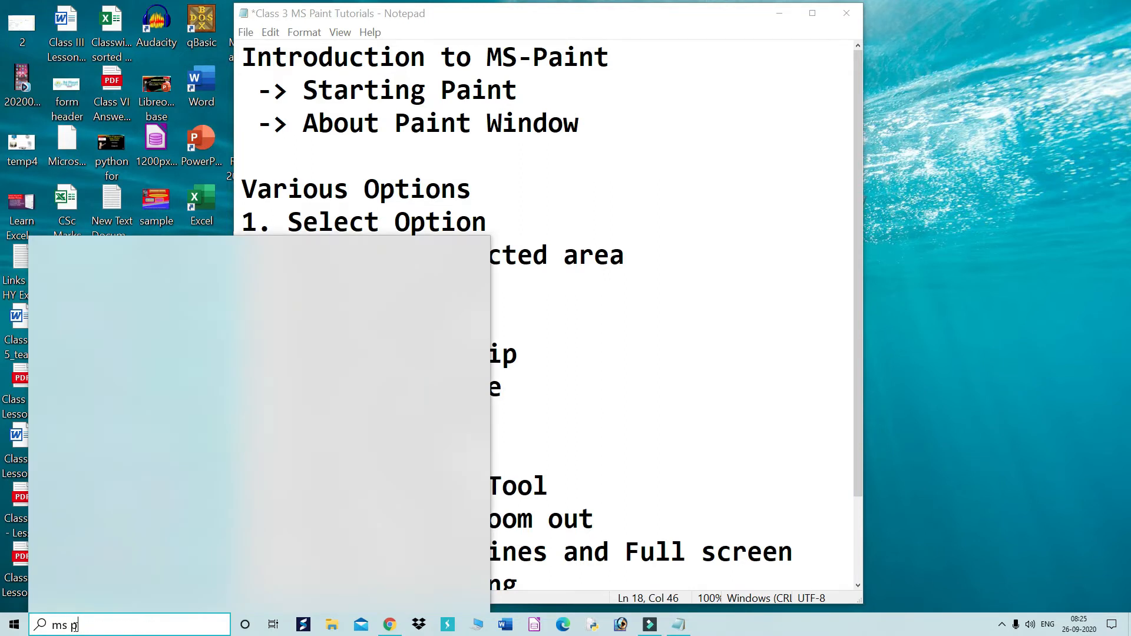
pyautogui.write('aint')
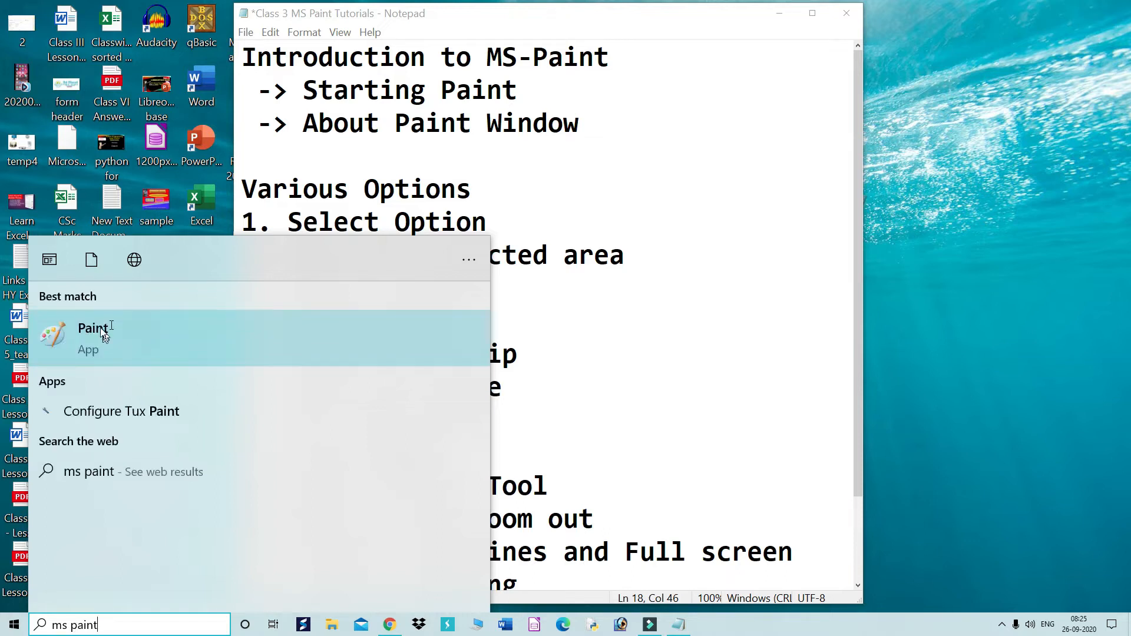
pyautogui.click(102, 333)
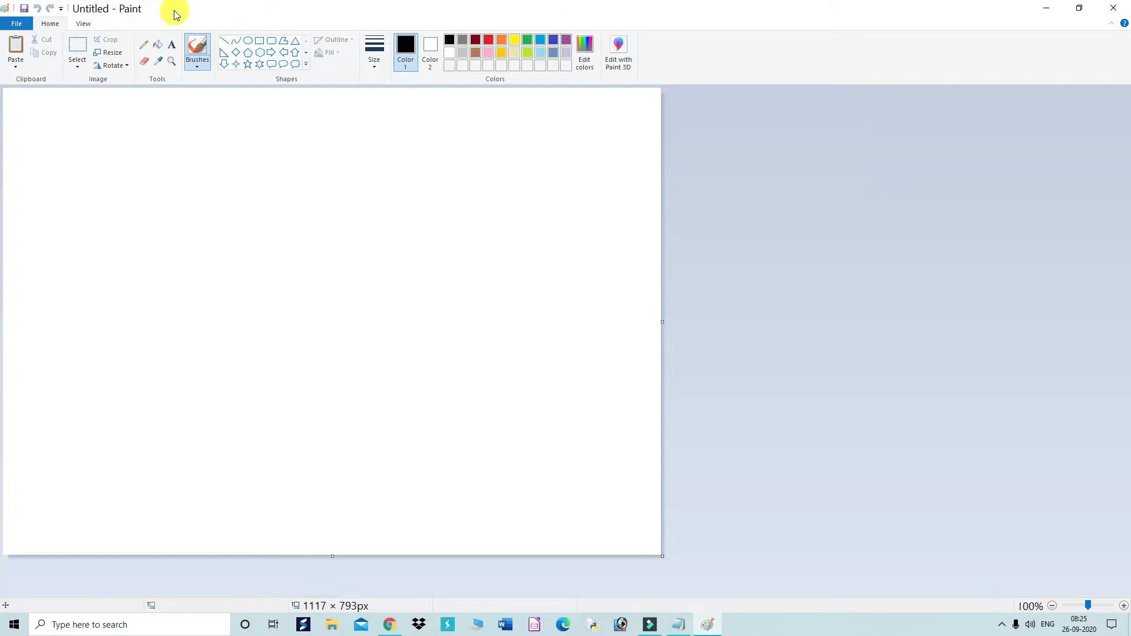
pyautogui.hotkey('ctrl', '1')
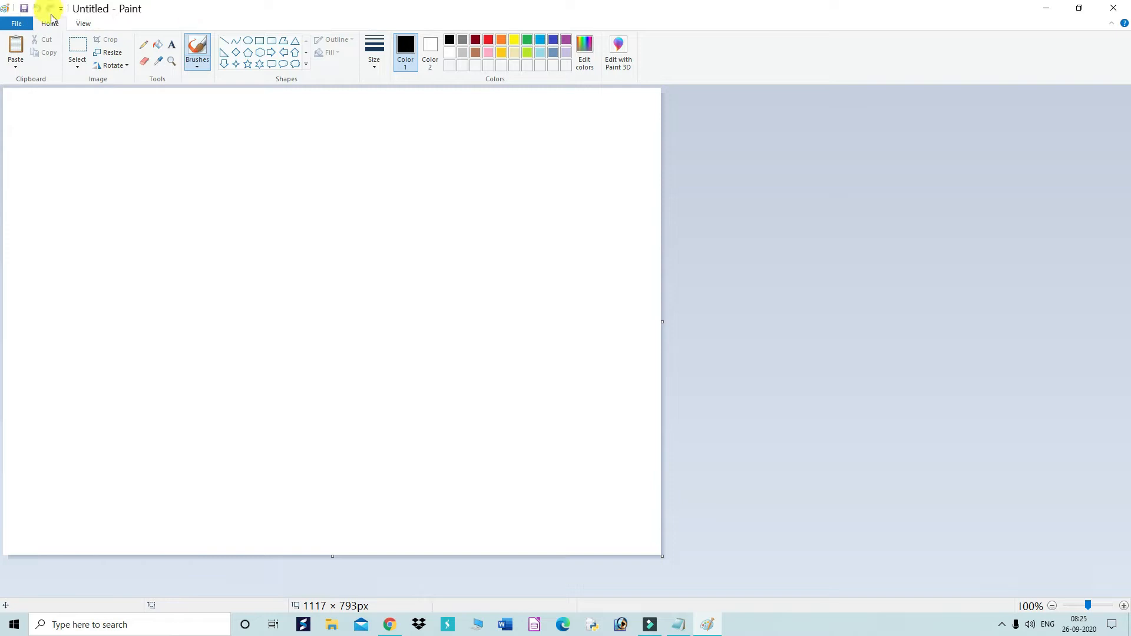
pyautogui.hotkey('ctrl', '2')
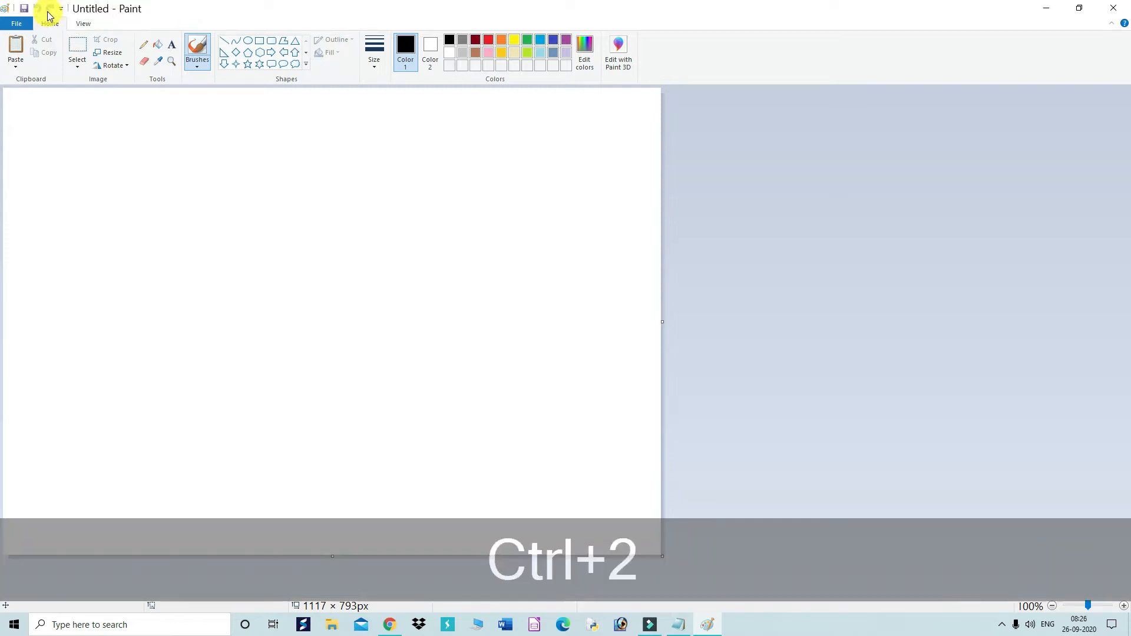
pyautogui.moveTo(33, 16)
pyautogui.mouseDown()
pyautogui.moveTo(64, 21)
pyautogui.moveTo(70, 3)
pyautogui.moveTo(43, 2)
pyautogui.moveTo(157, 13)
pyautogui.moveTo(5, 2)
pyautogui.moveTo(61, 18)
pyautogui.mouseUp()
pyautogui.moveTo(1014, 9)
pyautogui.mouseDown()
pyautogui.moveTo(1122, 5)
pyautogui.moveTo(1126, 23)
pyautogui.moveTo(1064, 25)
pyautogui.moveTo(1014, 8)
pyautogui.moveTo(1038, 28)
pyautogui.moveTo(1026, 57)
pyautogui.mouseUp()
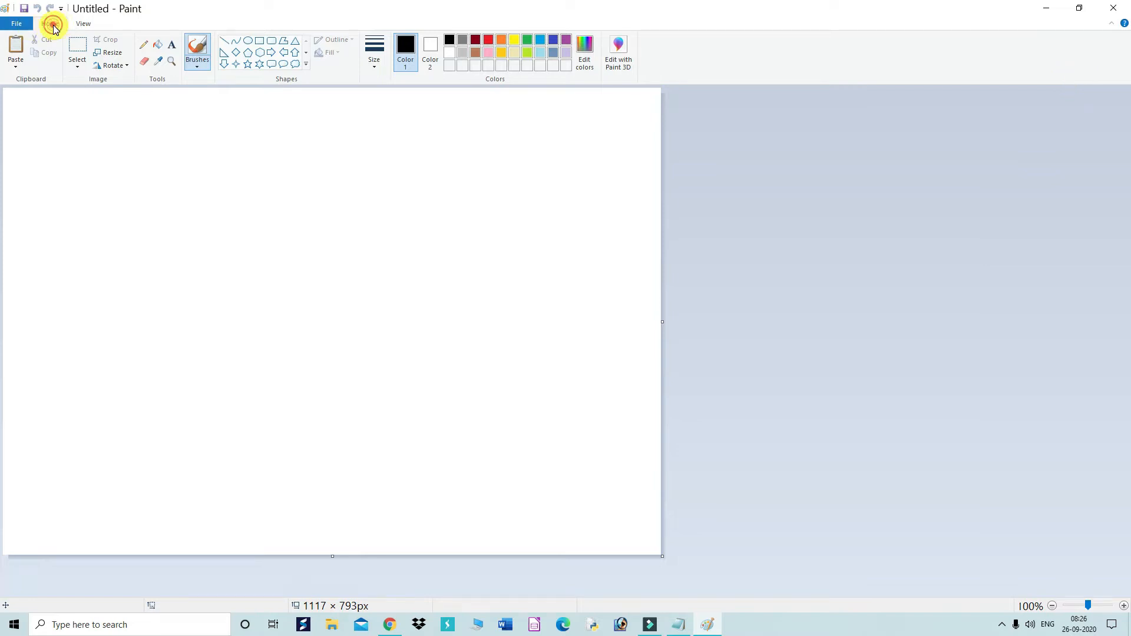
pyautogui.click(81, 24)
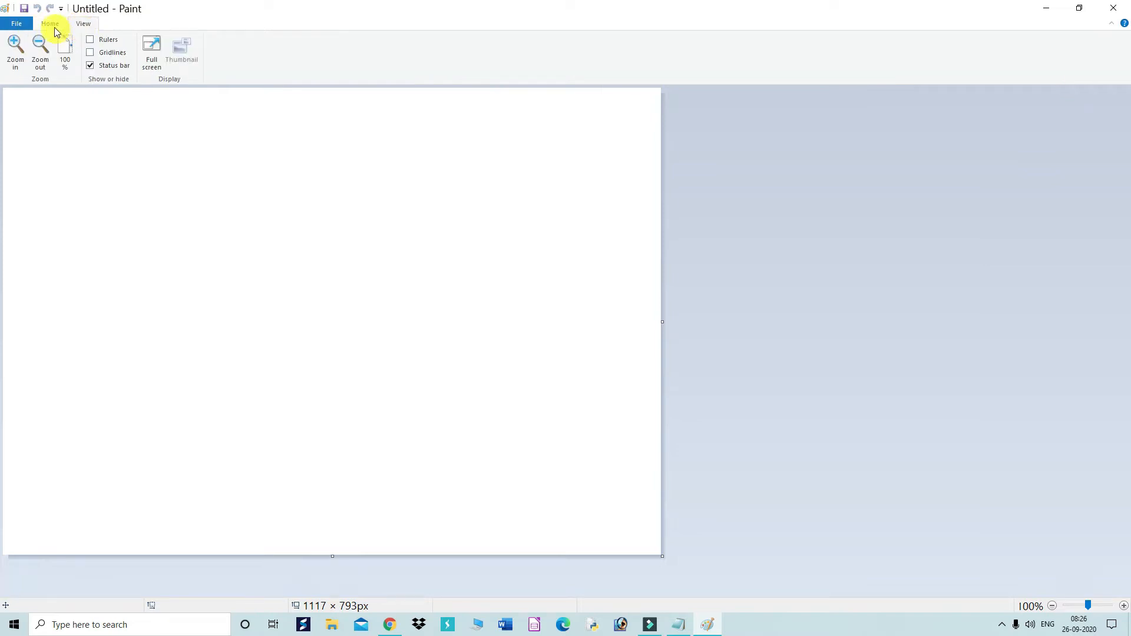
pyautogui.click(54, 26)
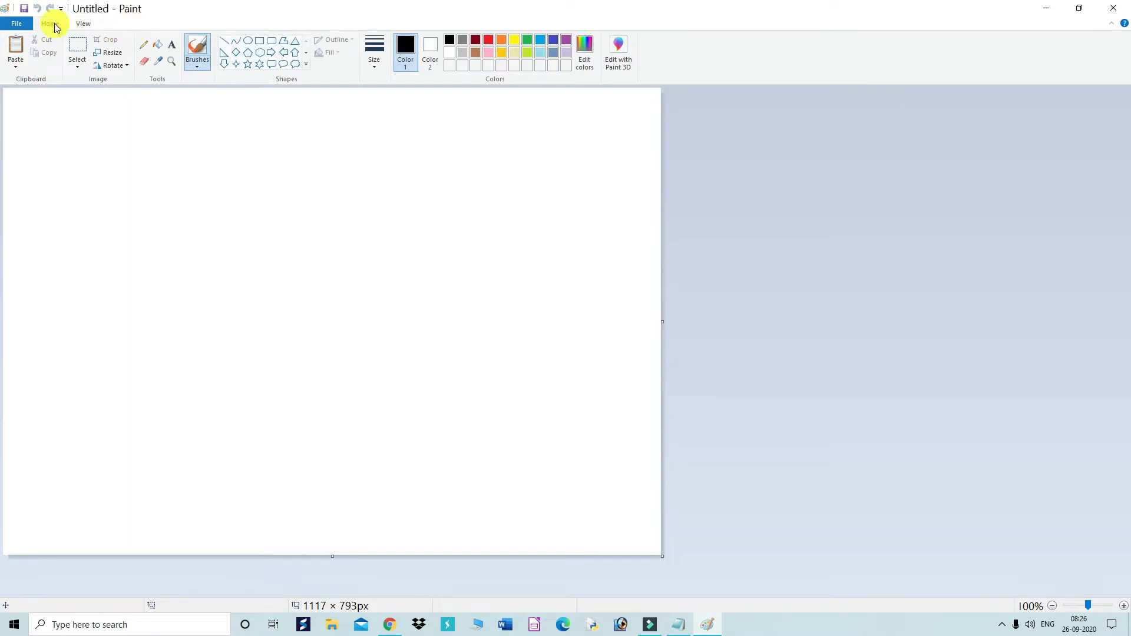
pyautogui.click(83, 25)
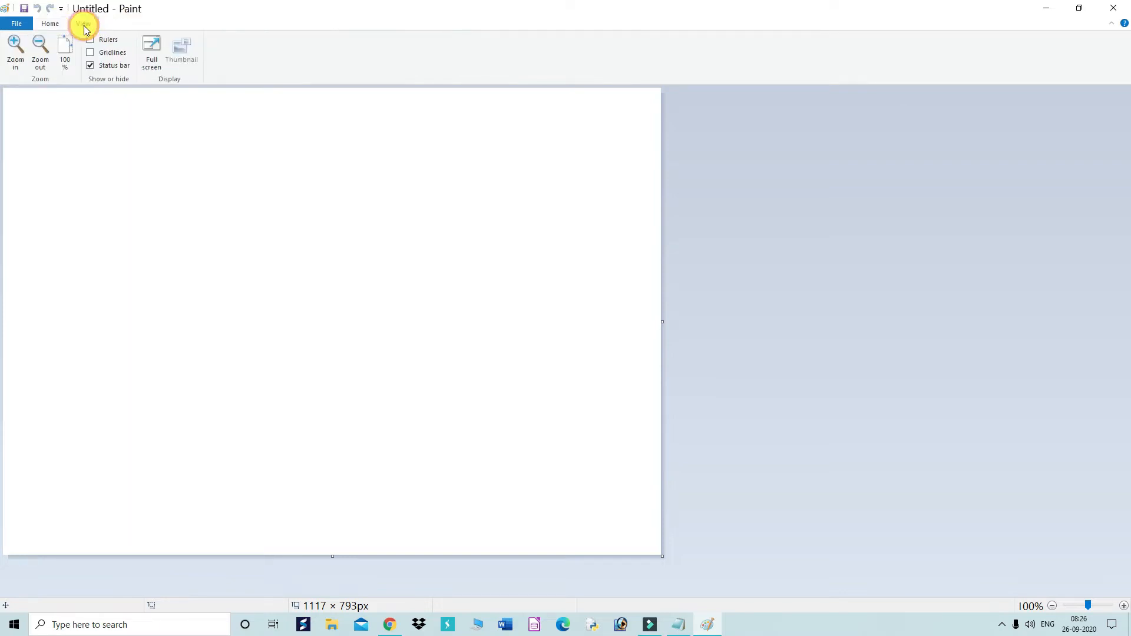
pyautogui.click(50, 25)
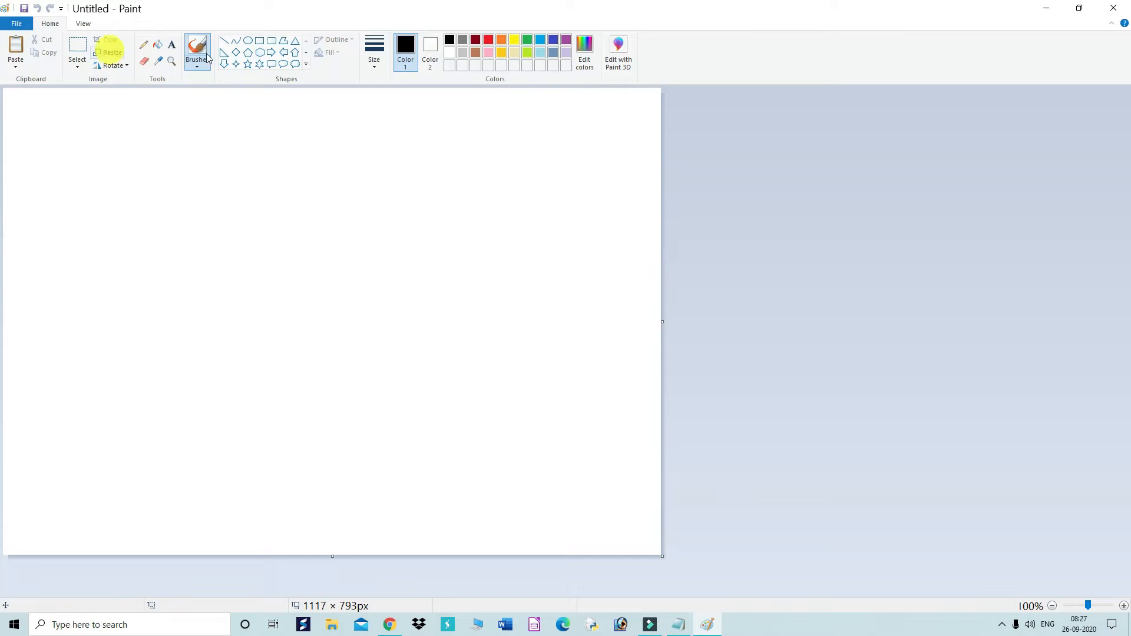
# Draw an ellipse about 404 × 290 px in the canvas's upper half with a red outline, and fill it red
pyautogui.click(248, 42)
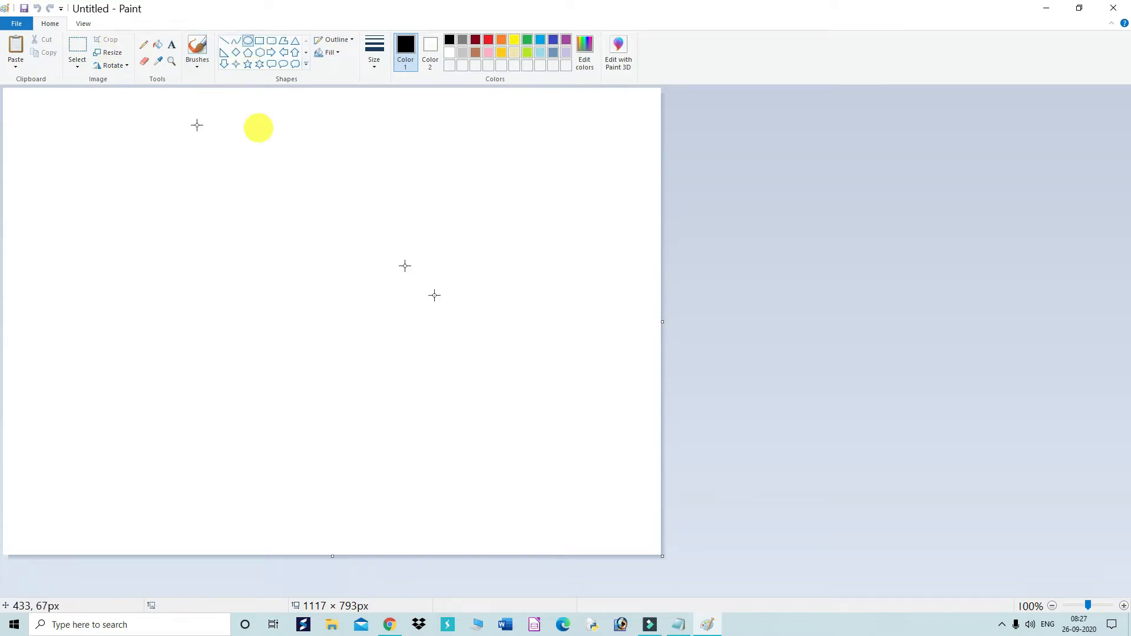
pyautogui.moveTo(197, 125); pyautogui.dragTo(435, 294)
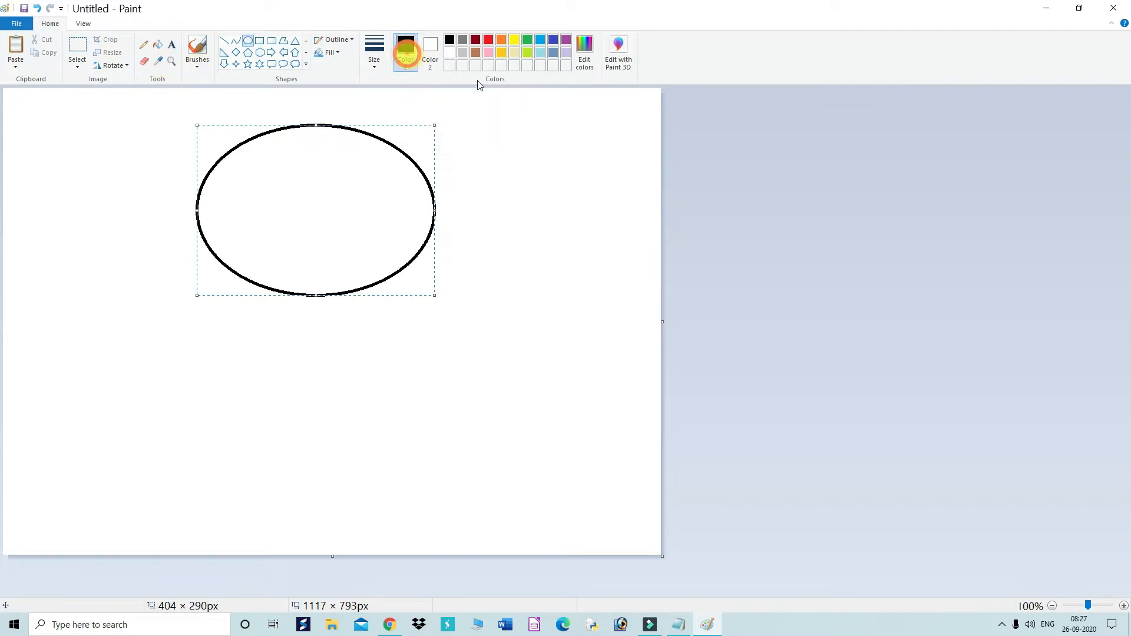
pyautogui.click(489, 40)
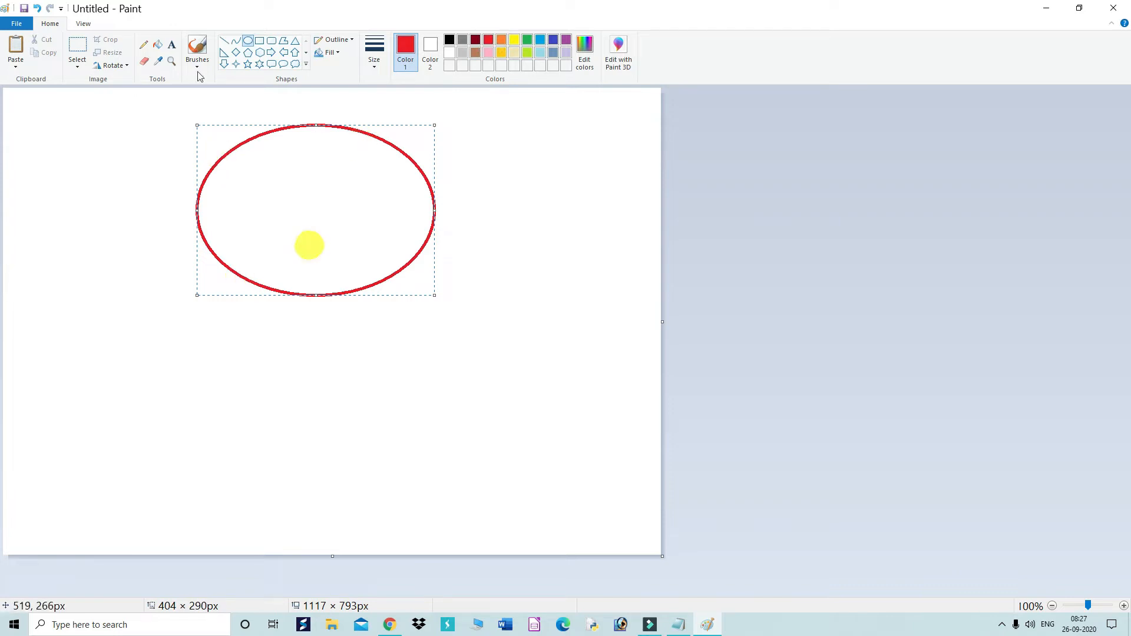
pyautogui.click(157, 44)
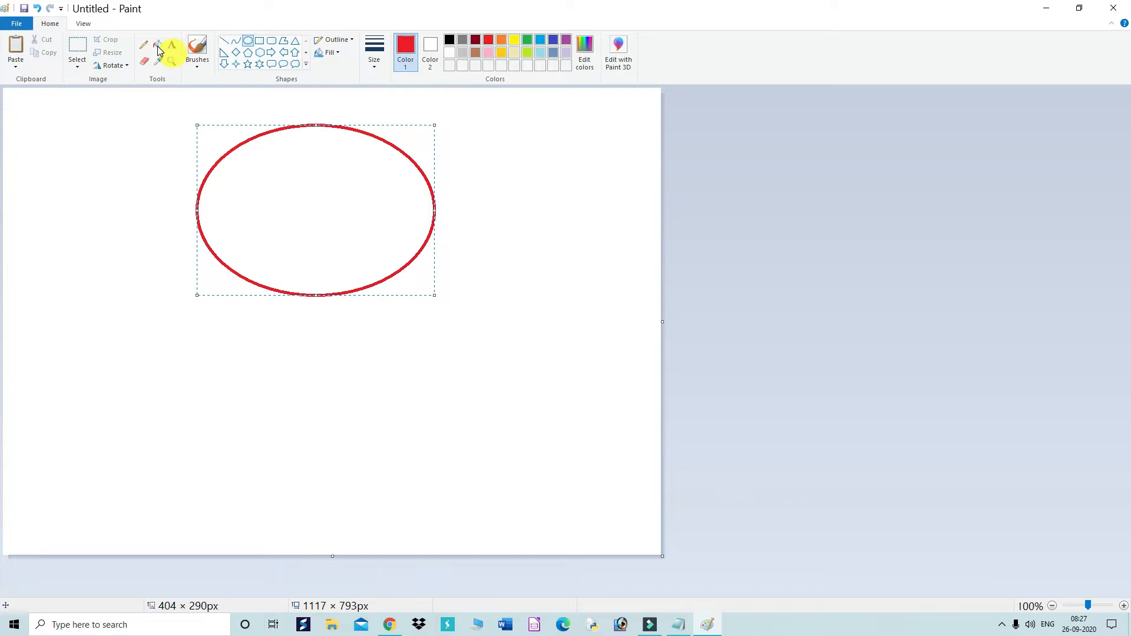
pyautogui.click(343, 189)
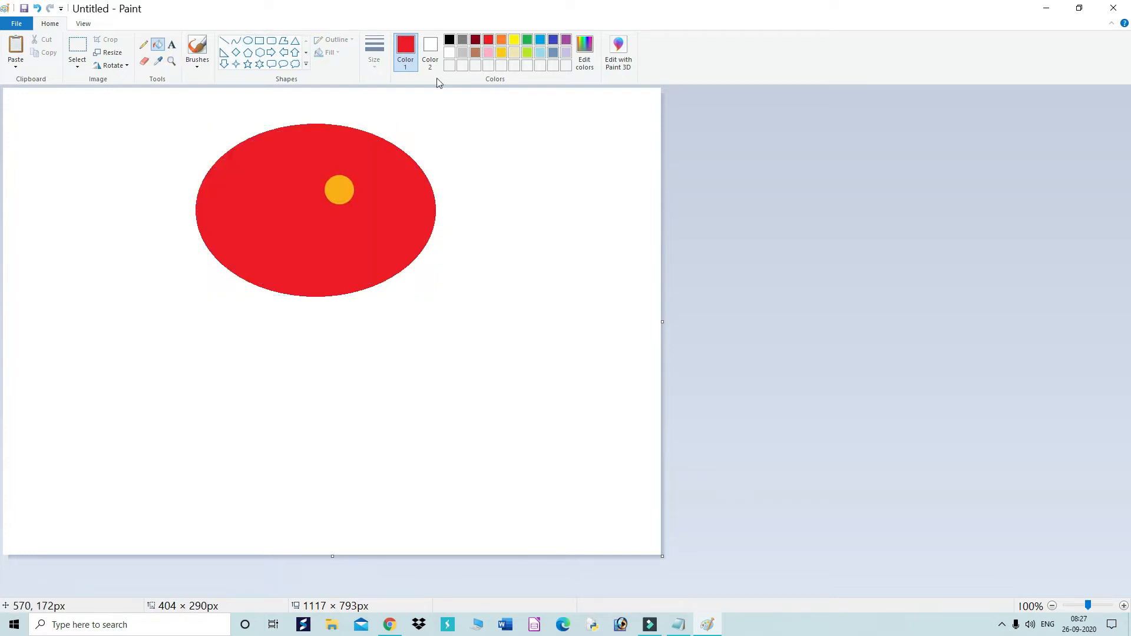
# Erase thin strokes across the red ellipse through its centre, dividing it into six wedges
pyautogui.click(144, 62)
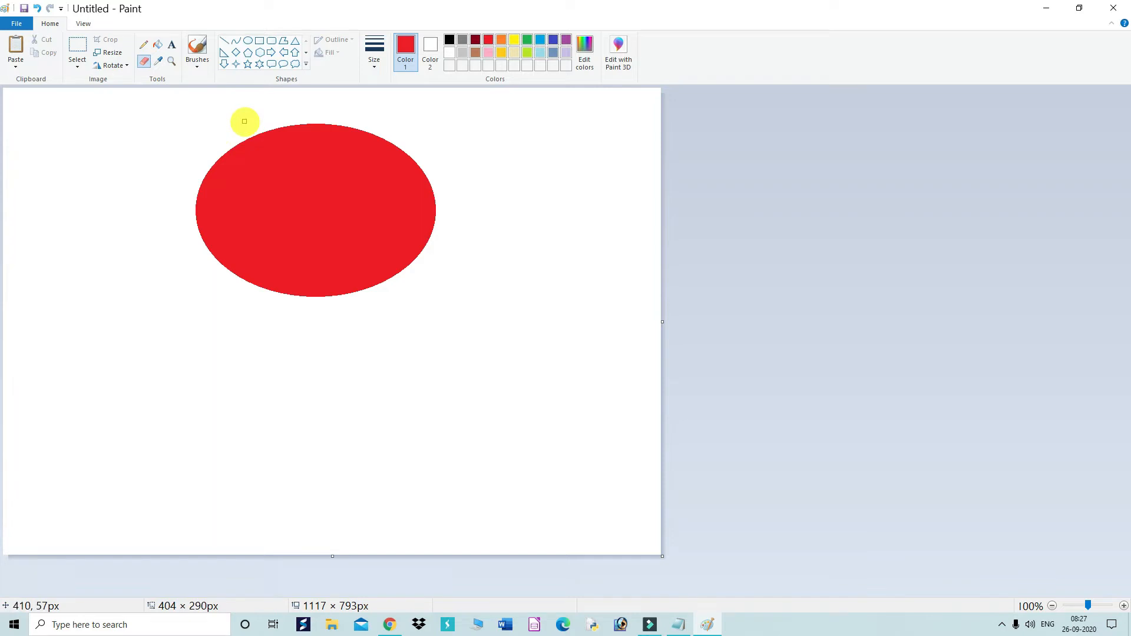
pyautogui.moveTo(245, 121); pyautogui.dragTo(405, 117)
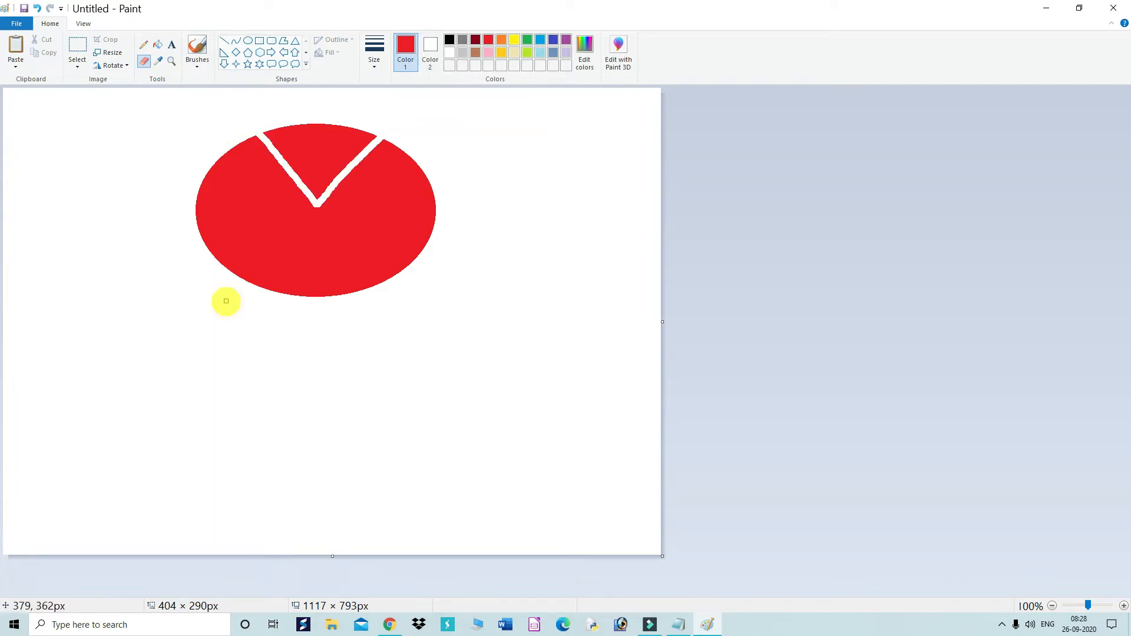
pyautogui.click(259, 294)
pyautogui.moveTo(258, 293)
pyautogui.mouseDown()
pyautogui.moveTo(320, 205)
pyautogui.moveTo(384, 285)
pyautogui.mouseUp()
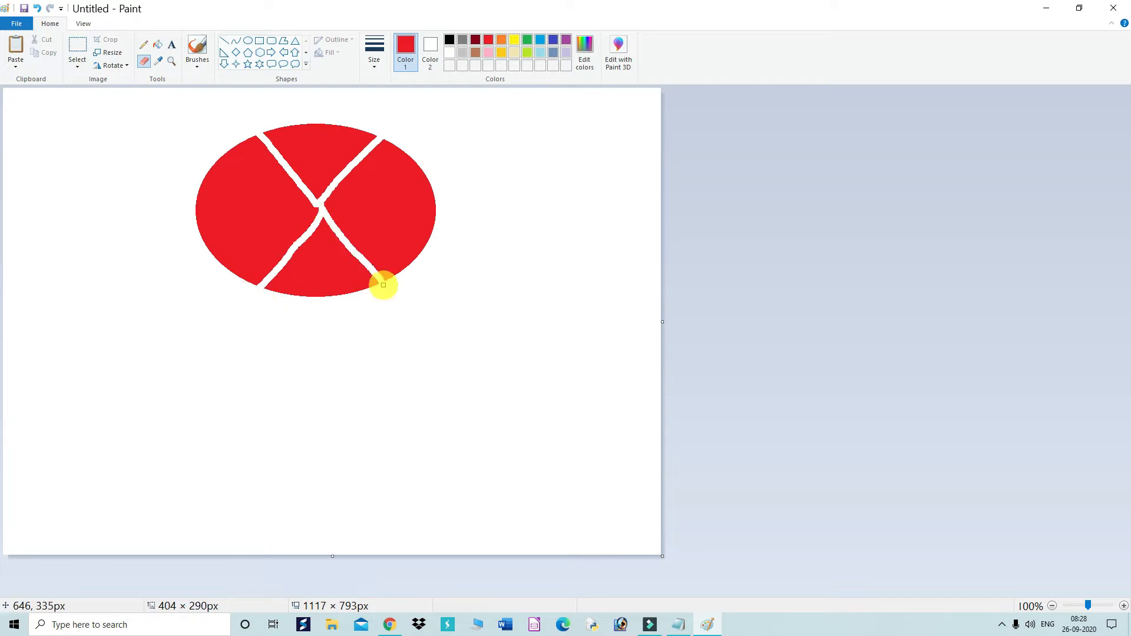
pyautogui.click(192, 212)
pyautogui.moveTo(192, 212); pyautogui.dragTo(445, 203)
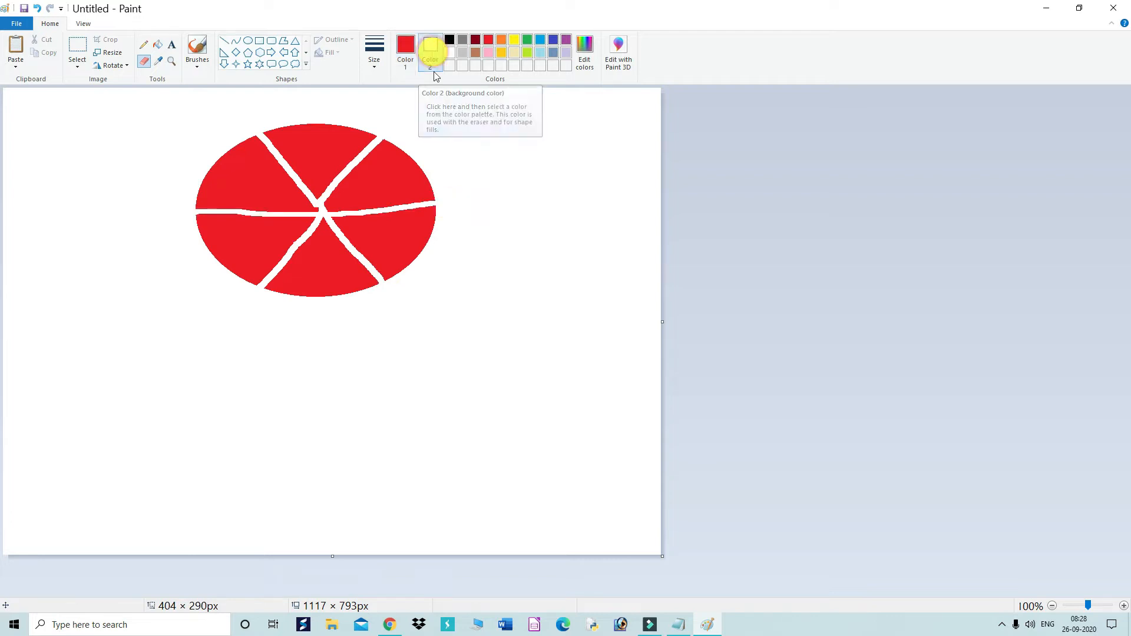
# Set the background colour to blue and erase three strokes across the ellipse, one vertical and two diagonal, then make Color 1 active
pyautogui.click(431, 53)
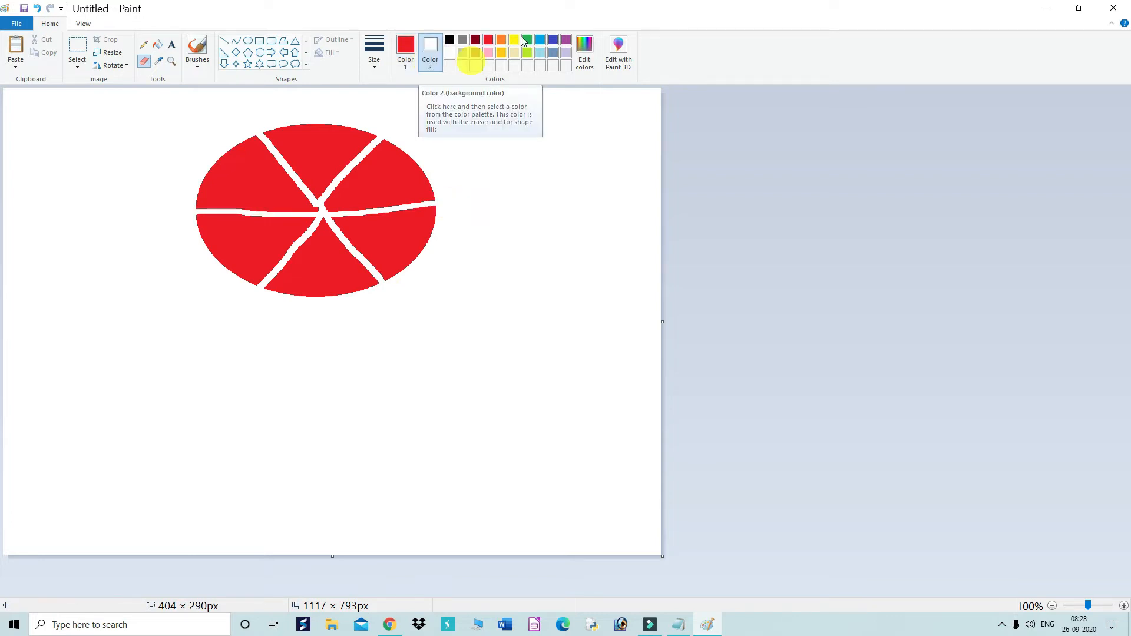
pyautogui.click(541, 42)
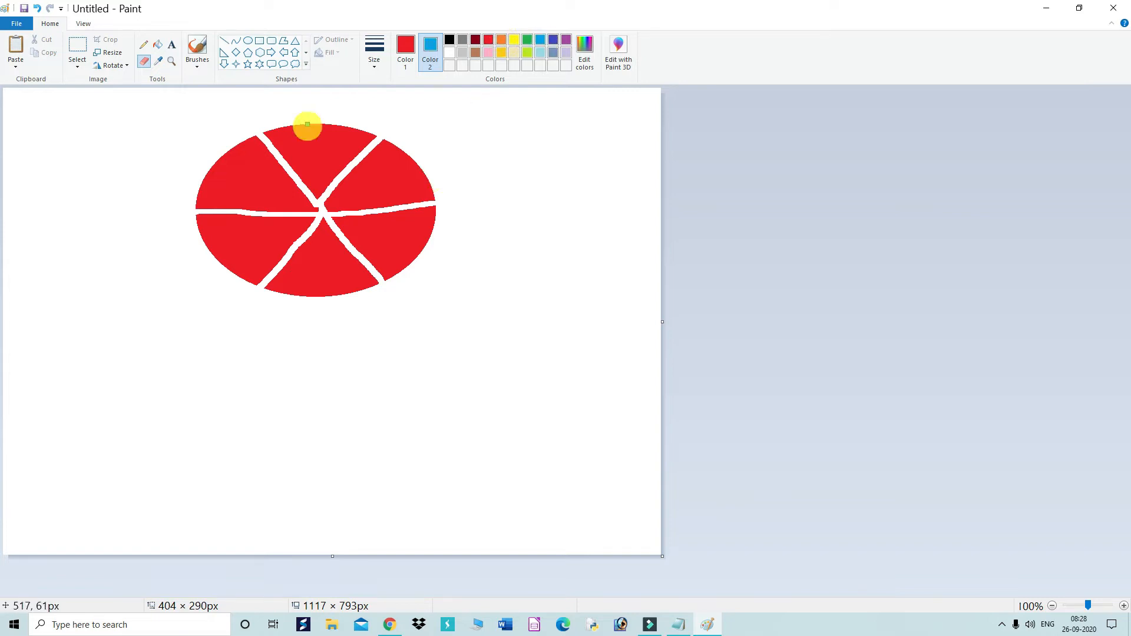
pyautogui.moveTo(307, 116); pyautogui.dragTo(314, 157)
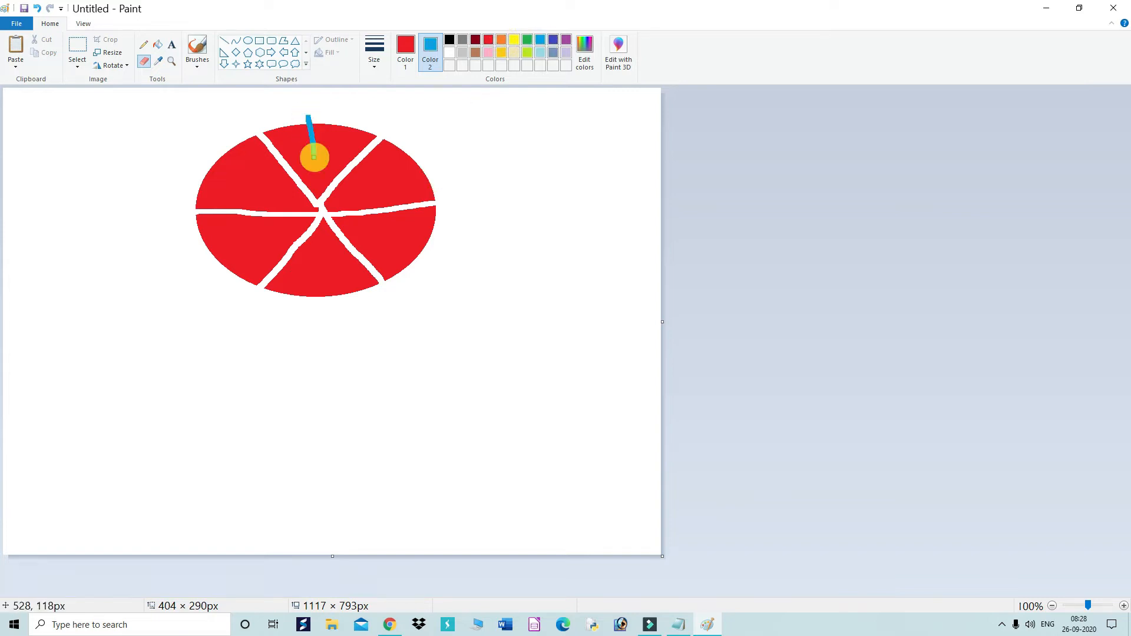
pyautogui.moveTo(314, 157); pyautogui.dragTo(321, 288)
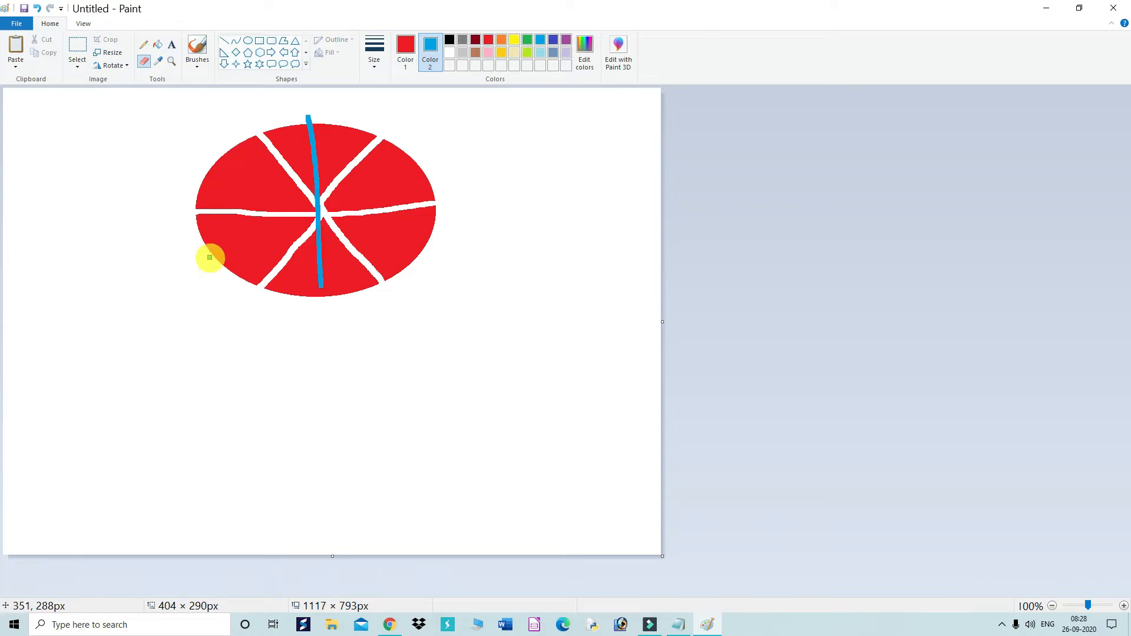
pyautogui.moveTo(210, 258); pyautogui.dragTo(442, 162)
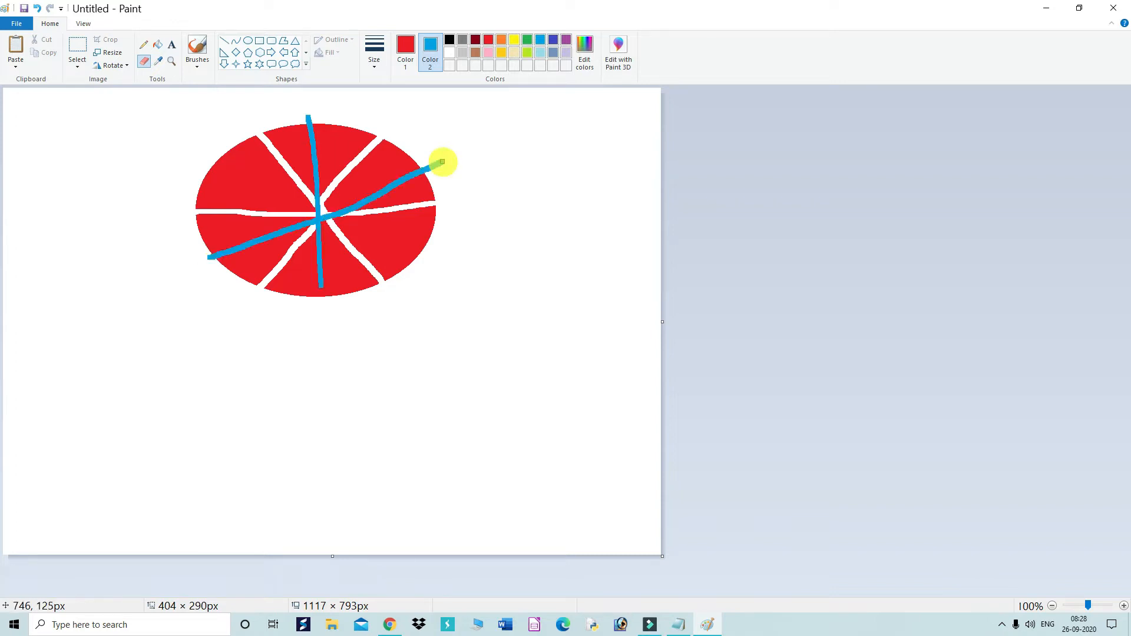
pyautogui.moveTo(404, 284); pyautogui.dragTo(202, 161)
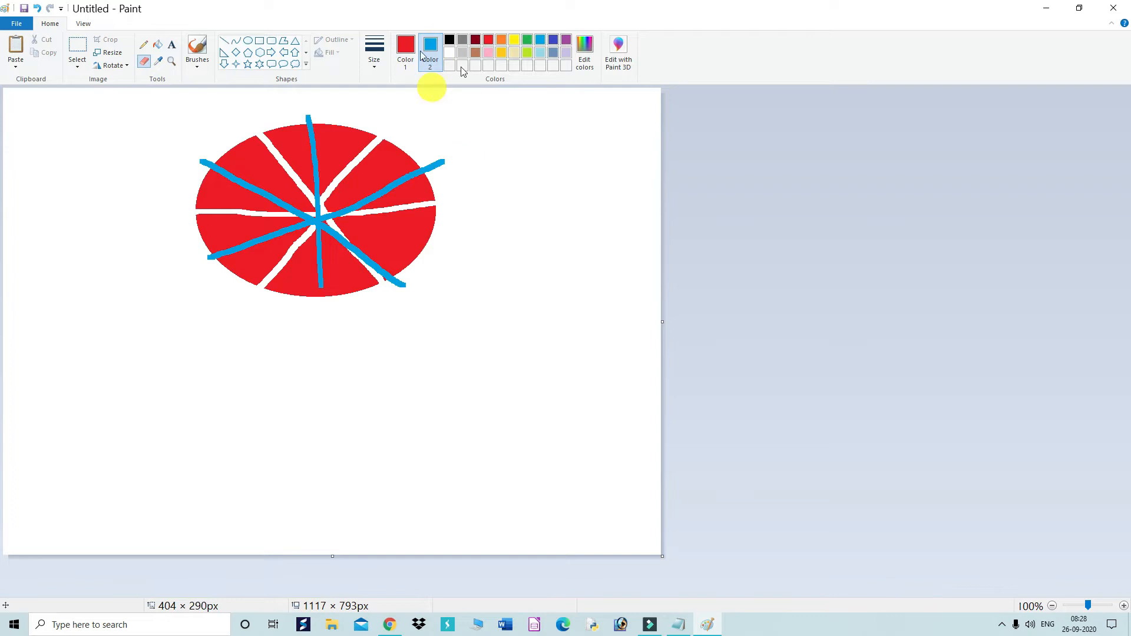
pyautogui.click(408, 61)
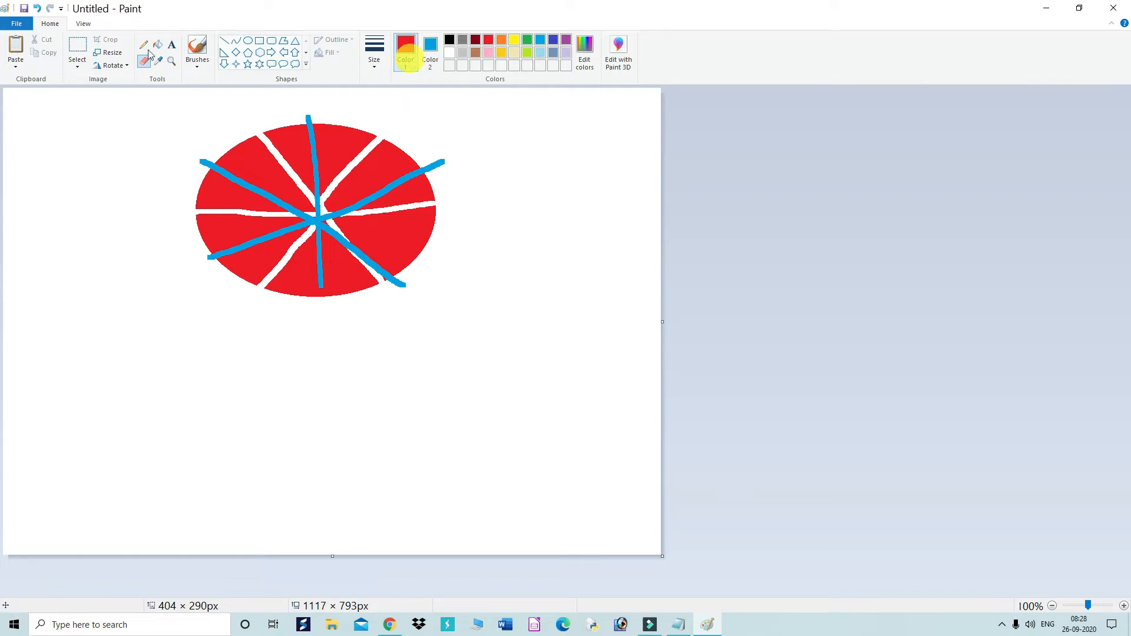
# Select a rectangular area of about 527 × 395 px around the whole ellipse
pyautogui.click(83, 52)
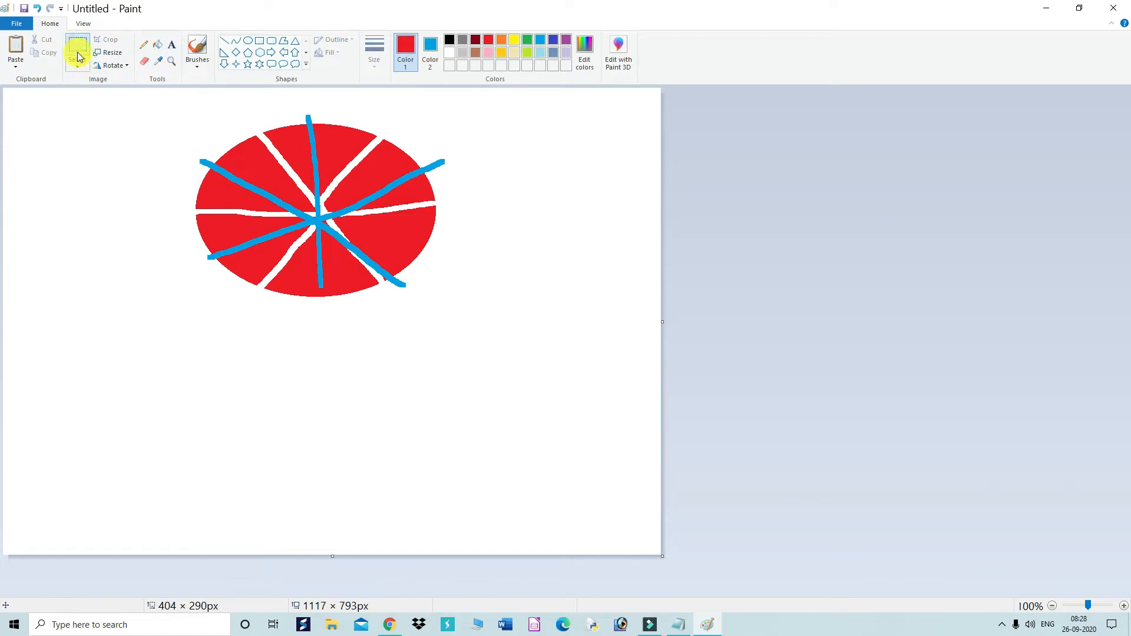
pyautogui.click(169, 108)
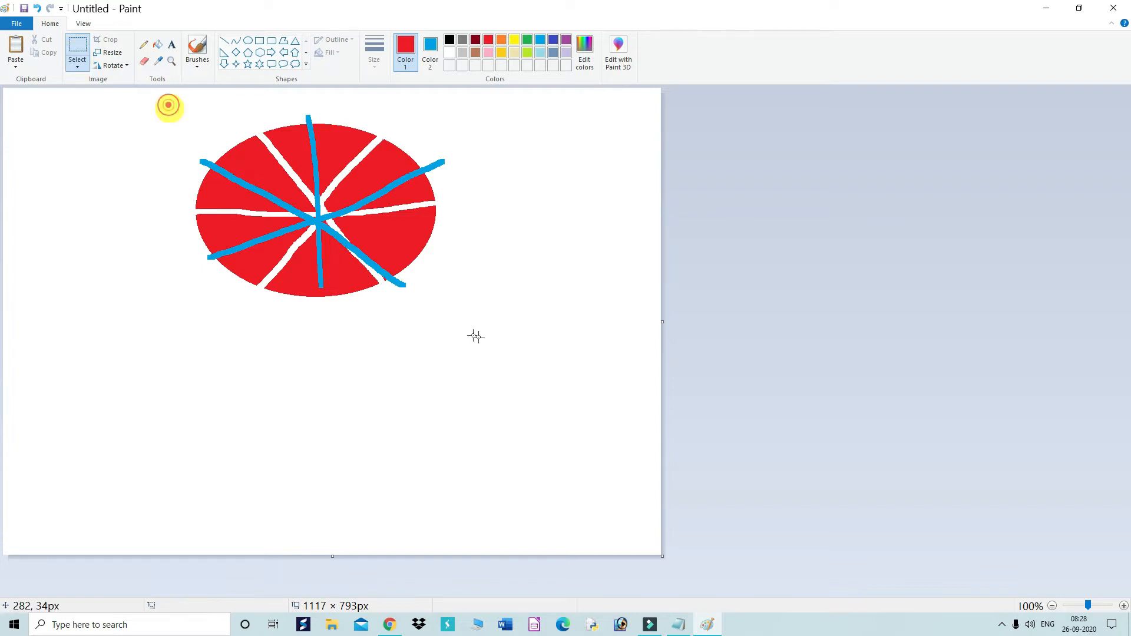
pyautogui.moveTo(476, 336); pyautogui.dragTo(479, 338)
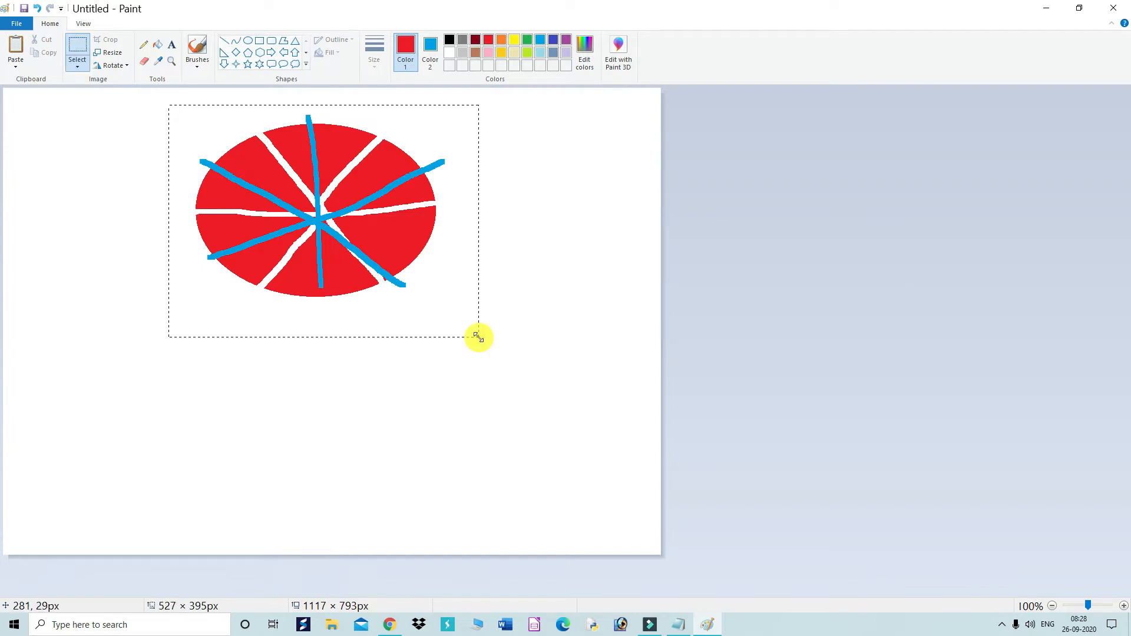
pyautogui.click(287, 221)
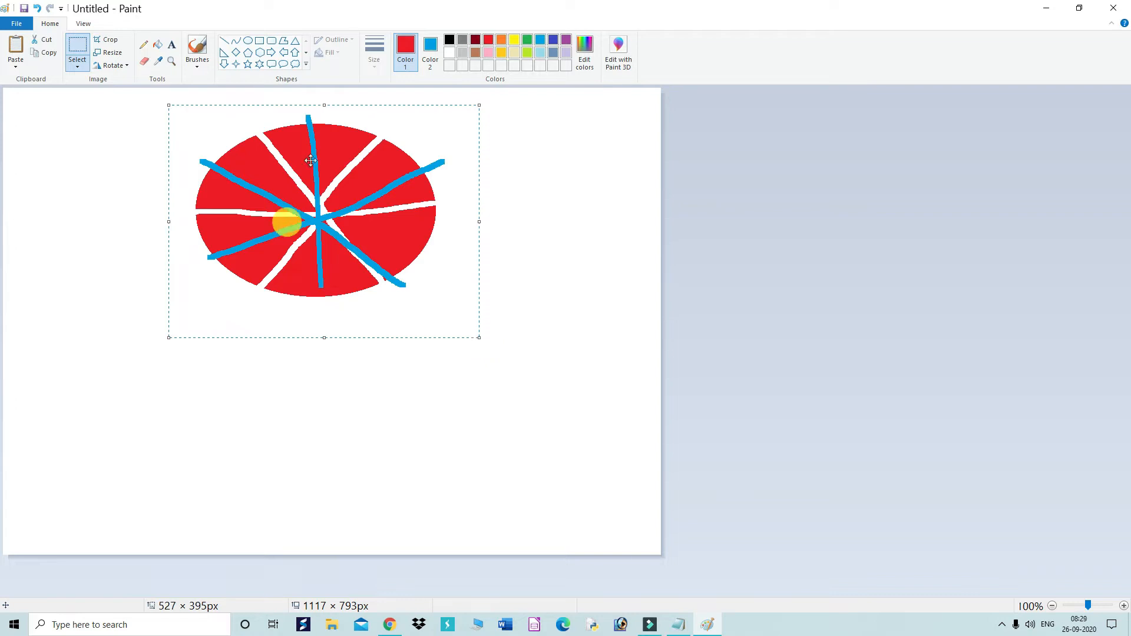
pyautogui.click(417, 221)
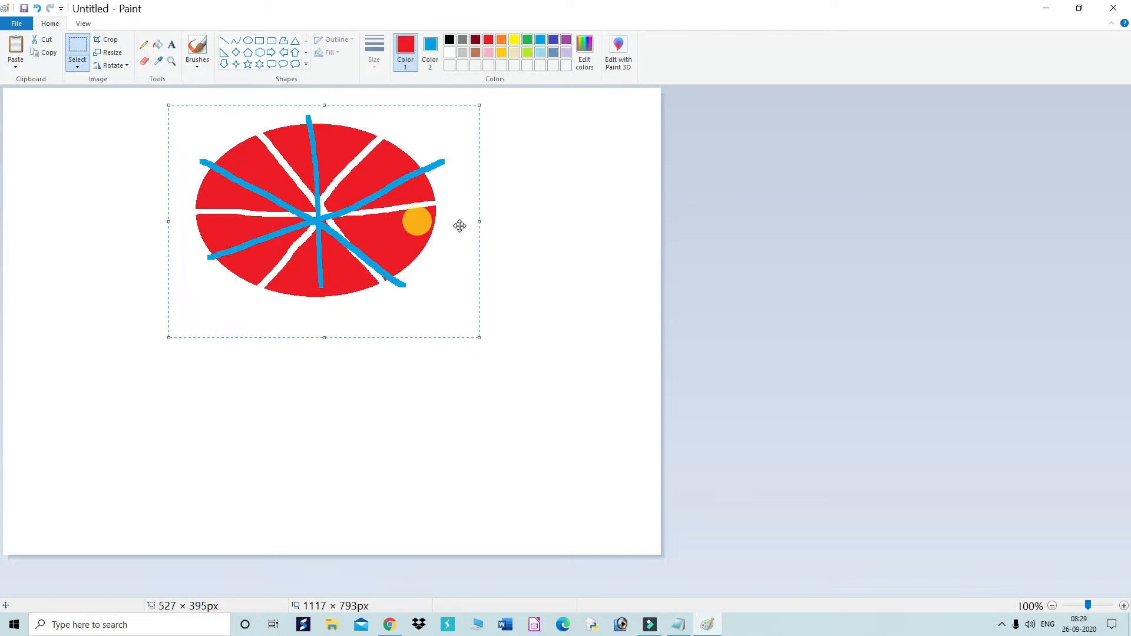
pyautogui.click(460, 226)
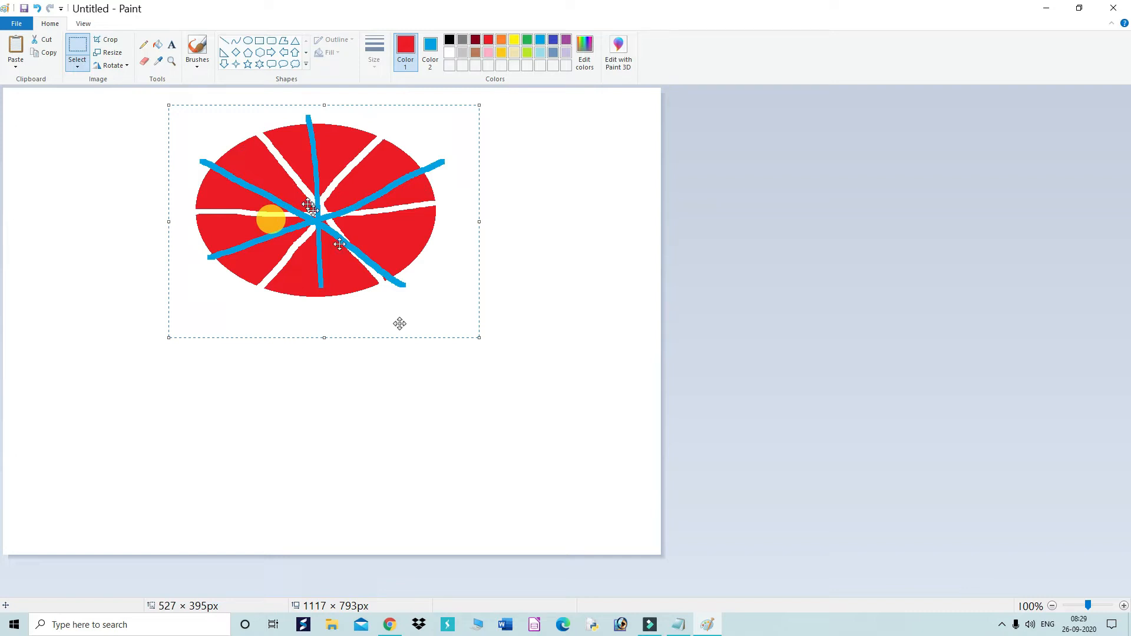
# Move the selected ellipse area diagonally down to the lower-right corner of the canvas
pyautogui.moveTo(324, 226); pyautogui.dragTo(463, 416)
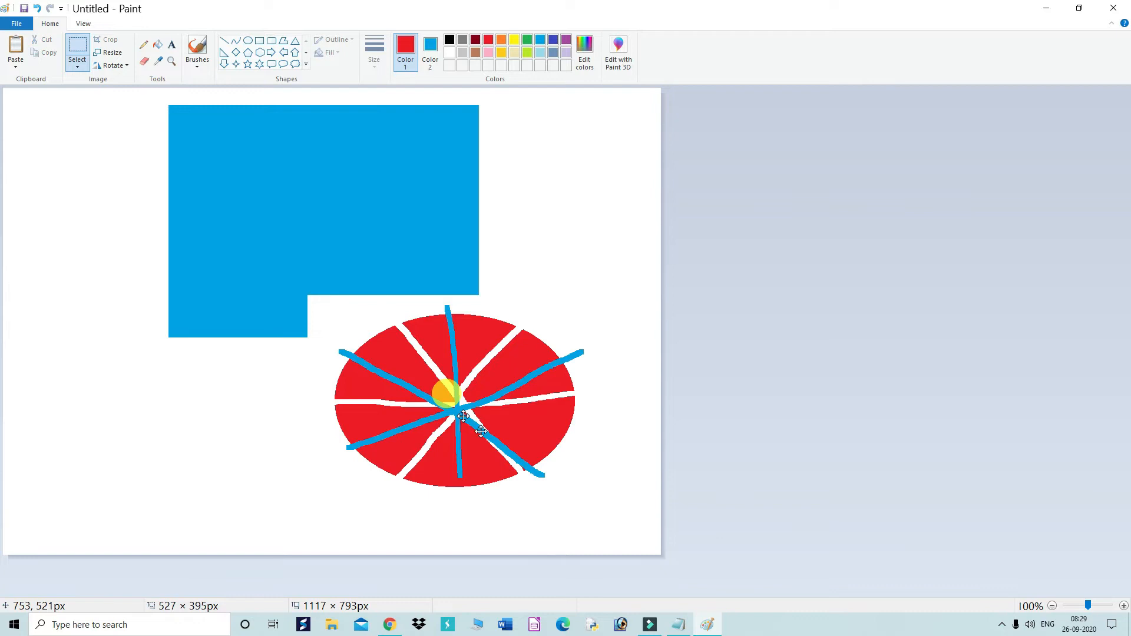
pyautogui.moveTo(447, 395); pyautogui.dragTo(481, 431)
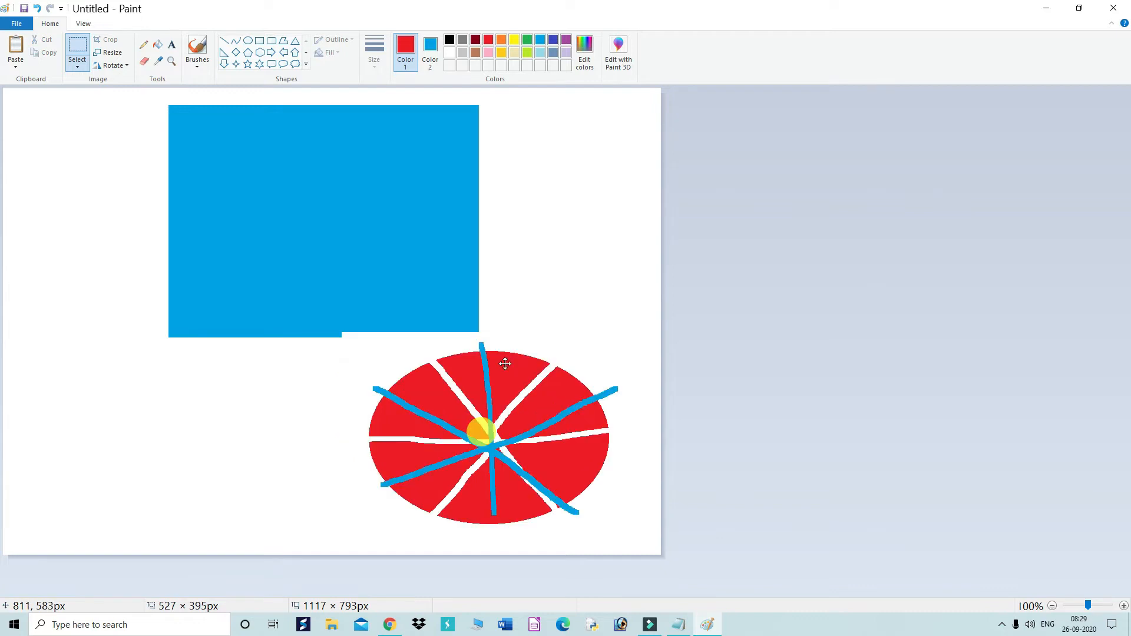
pyautogui.click(272, 202)
pyautogui.click(504, 425)
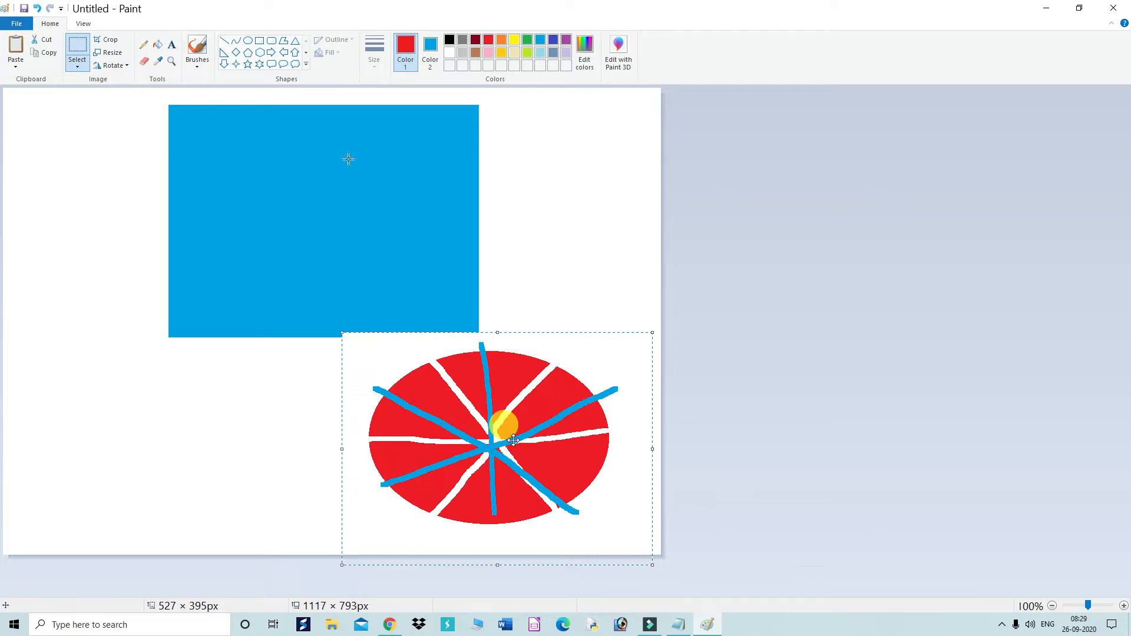
# Undo the last move of the ellipse area
pyautogui.click(432, 63)
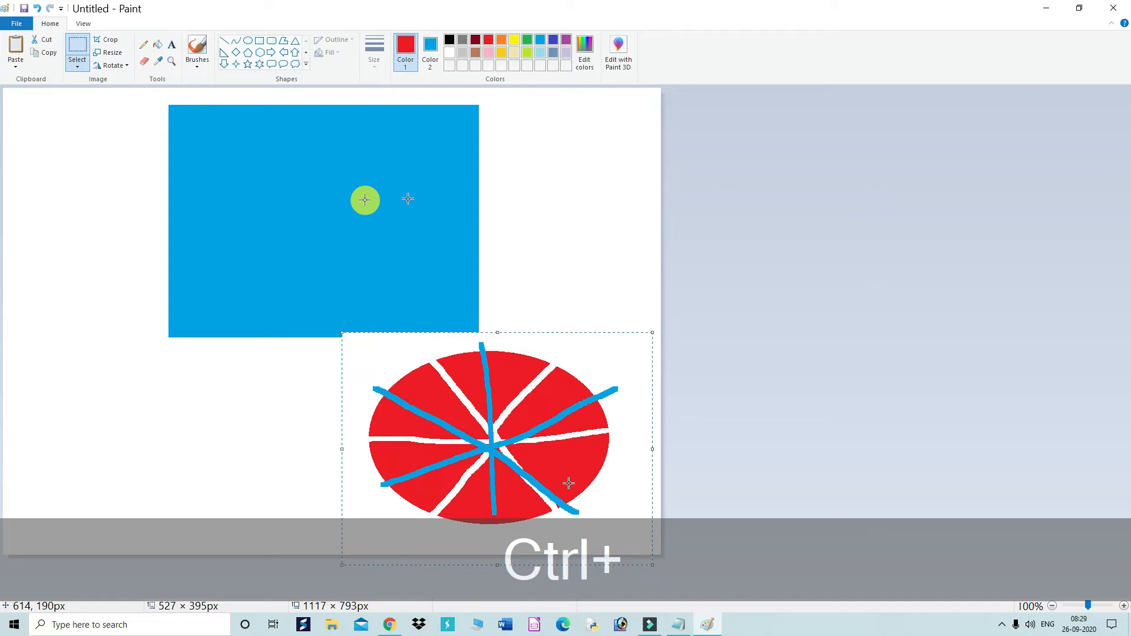
pyautogui.hotkey('ctrl', 'z')
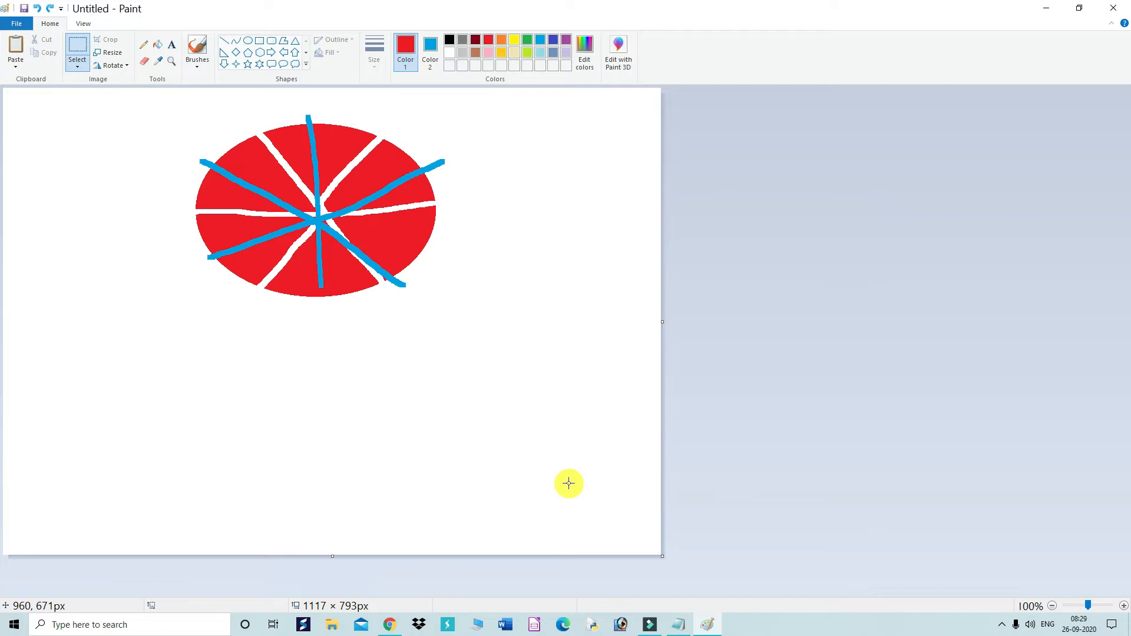
pyautogui.press('ctrl')
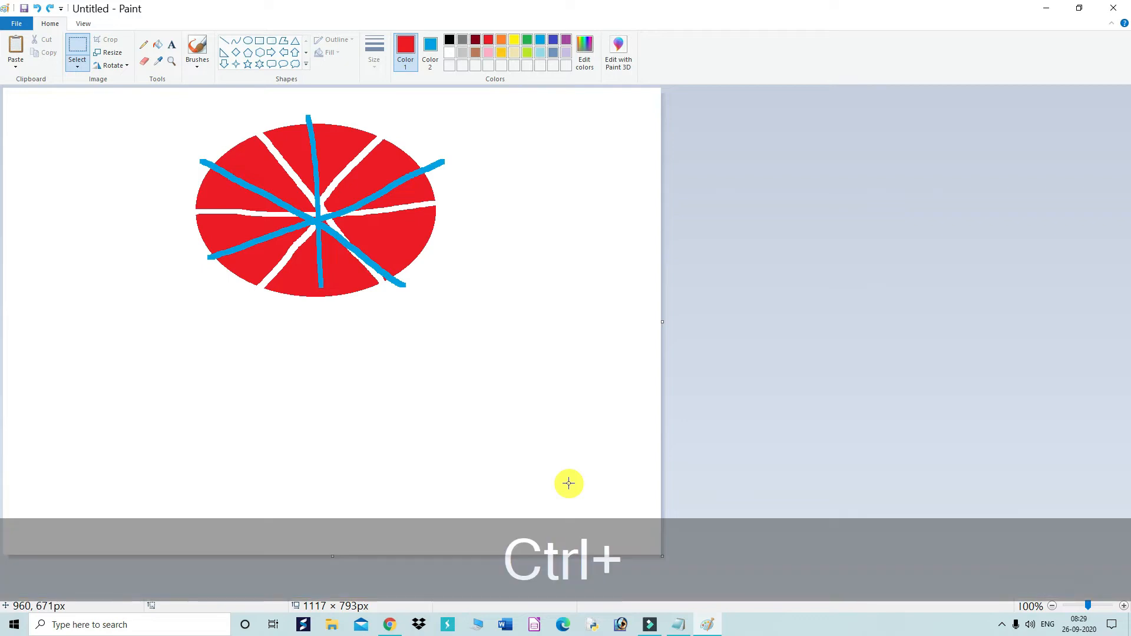
pyautogui.hotkey('ctrl', 'z')
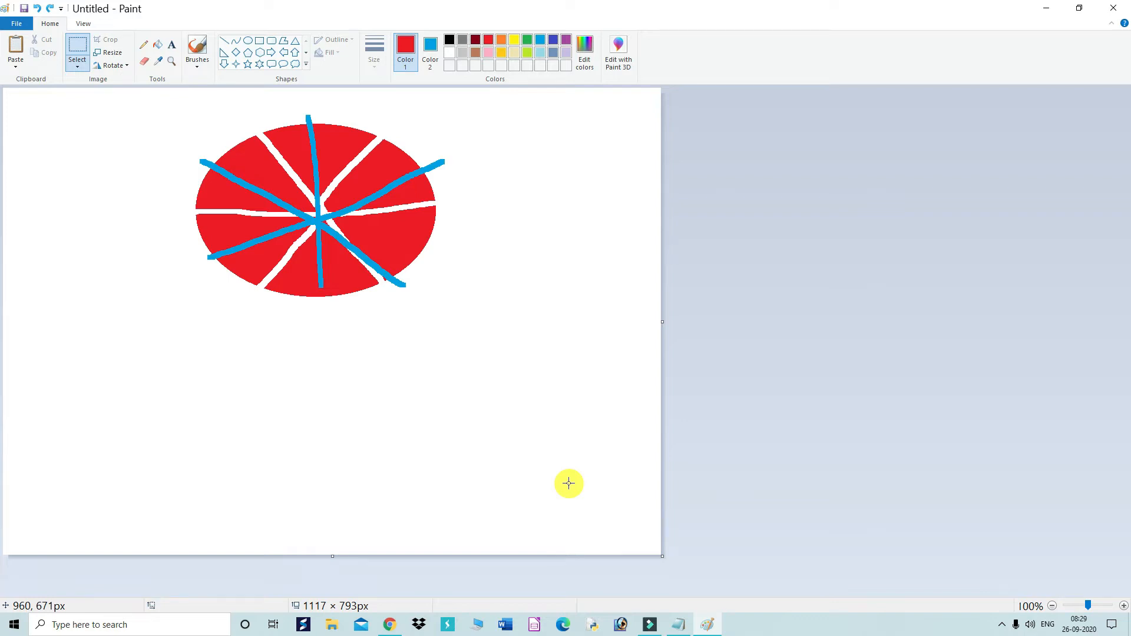
# Set the background colour to white and select a rectangular area of about 510 × 369 px around the whole ellipse
pyautogui.click(434, 59)
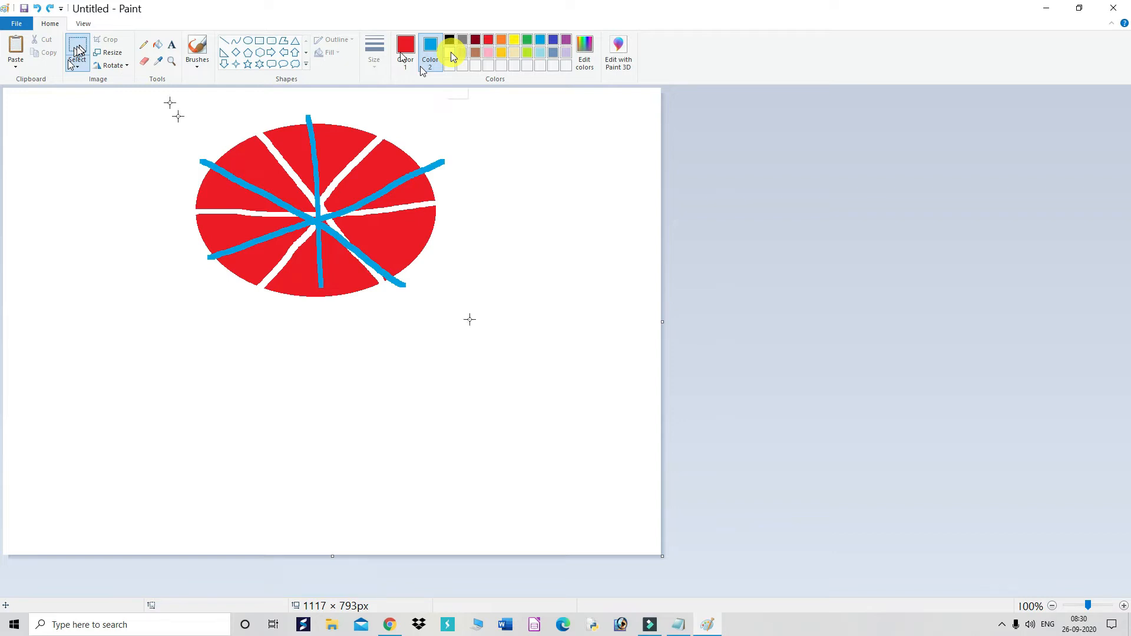
pyautogui.moveTo(170, 103); pyautogui.dragTo(470, 319)
# Move the selected ellipse area diagonally down to the lower-right part of the canvas and deselect it
pyautogui.click(296, 195)
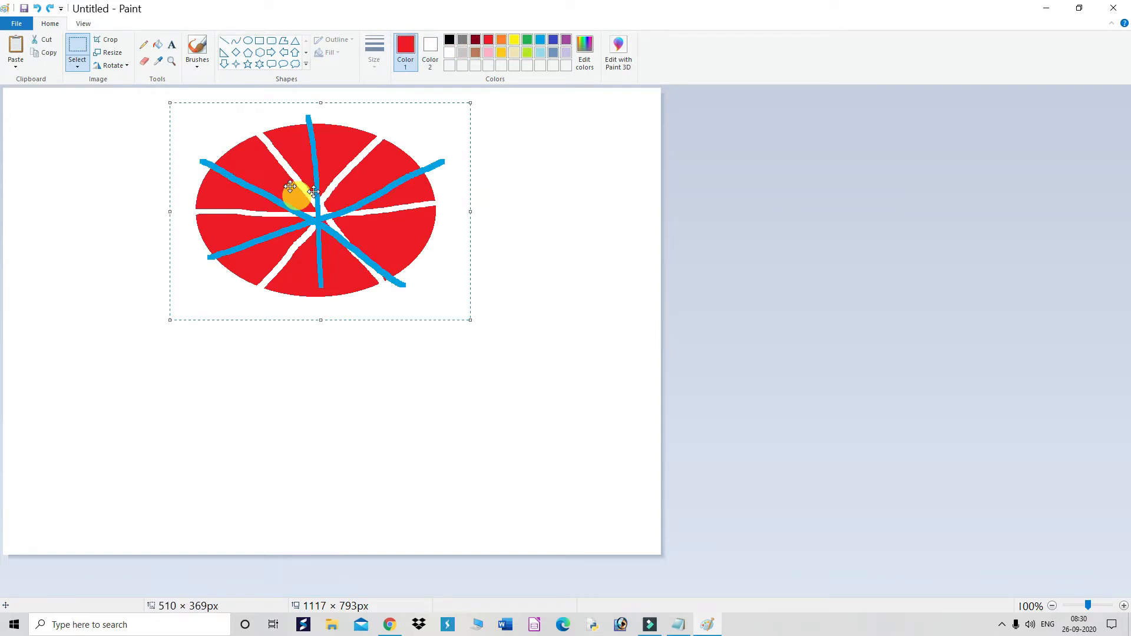
pyautogui.click(290, 187)
pyautogui.moveTo(290, 186); pyautogui.dragTo(323, 366)
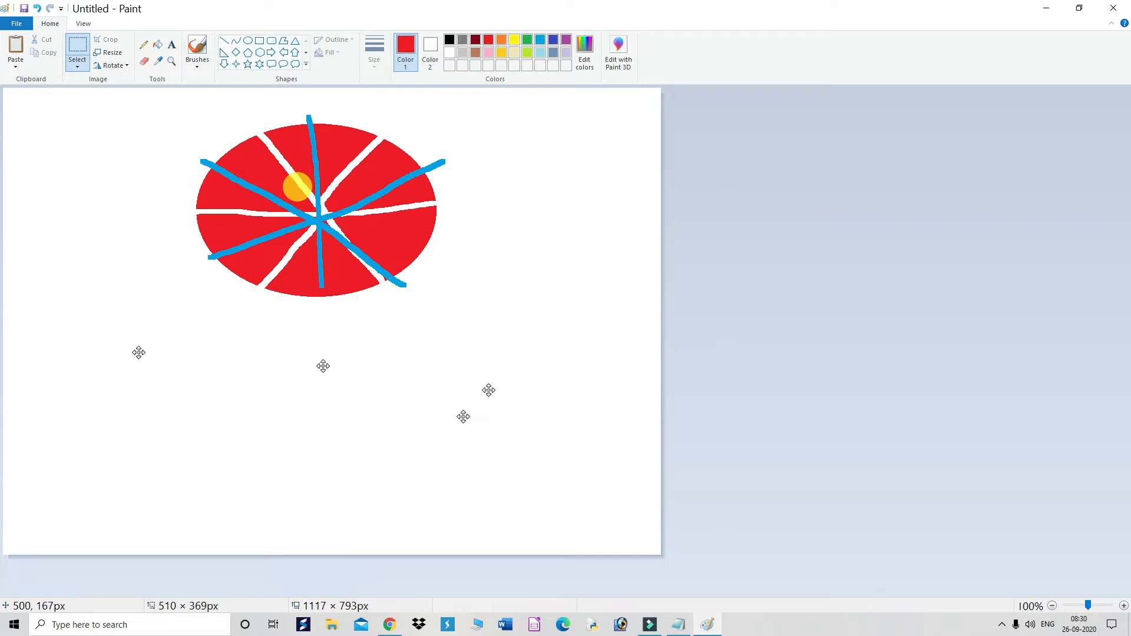
pyautogui.moveTo(297, 186); pyautogui.dragTo(488, 386)
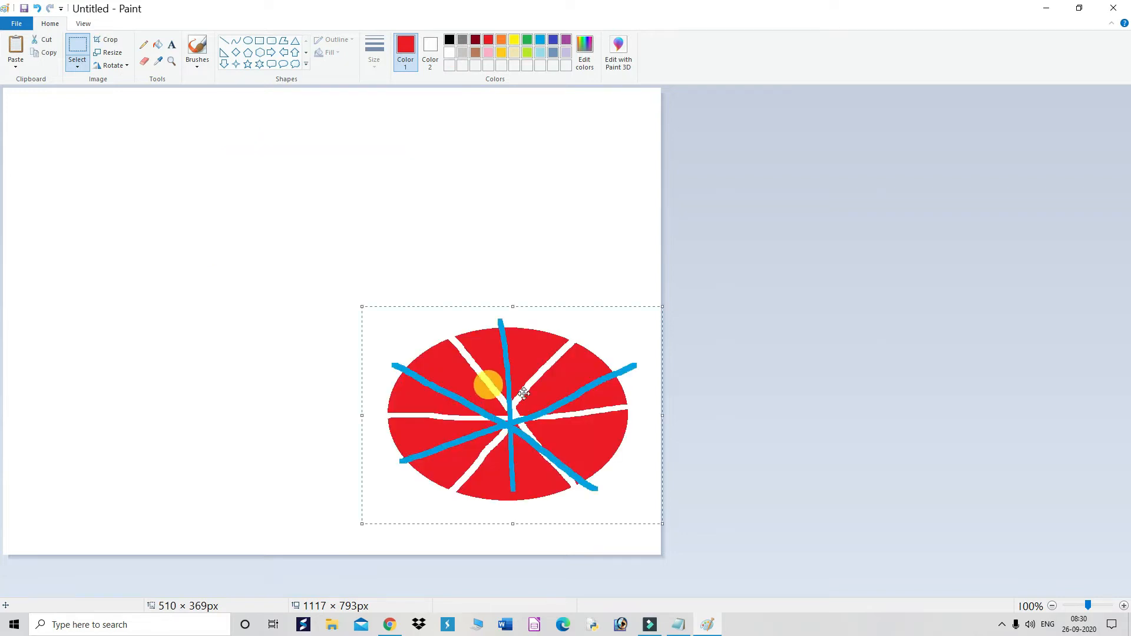
pyautogui.click(307, 193)
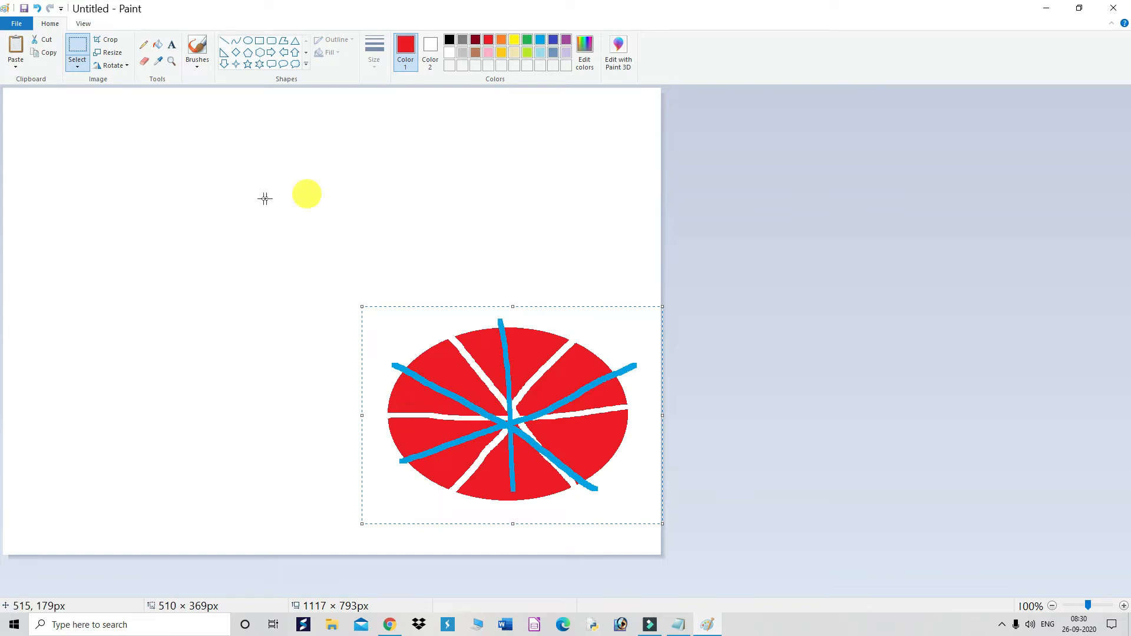
pyautogui.click(260, 198)
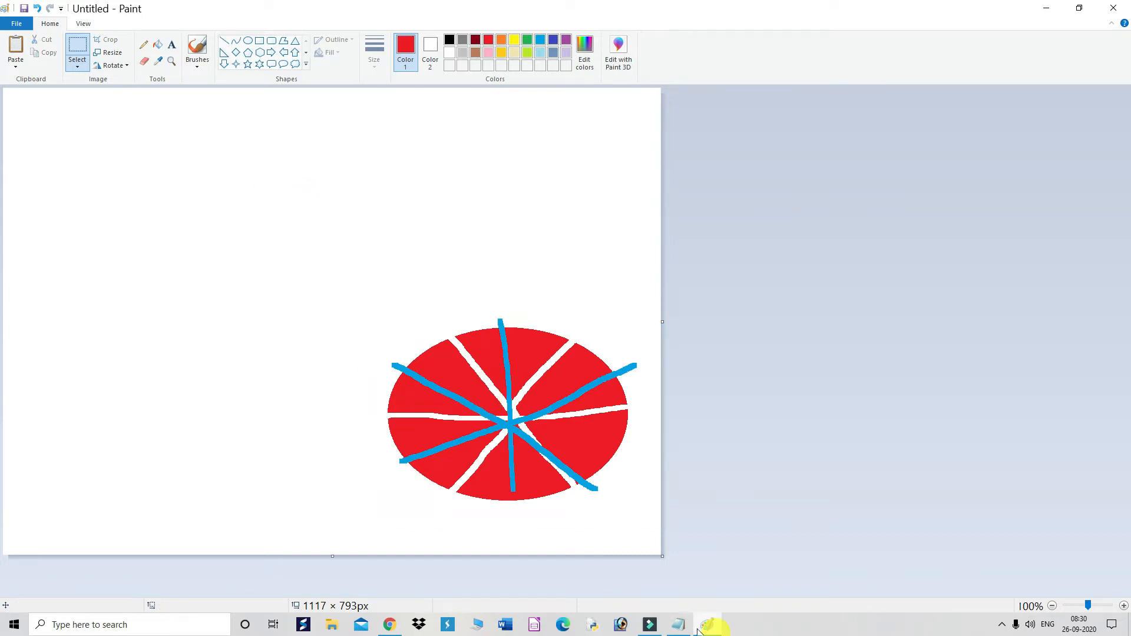
# Switch to the Notepad outline, highlight the topics from Starting Paint through Move the selected area one by one, and return to Paint
pyautogui.click(679, 625)
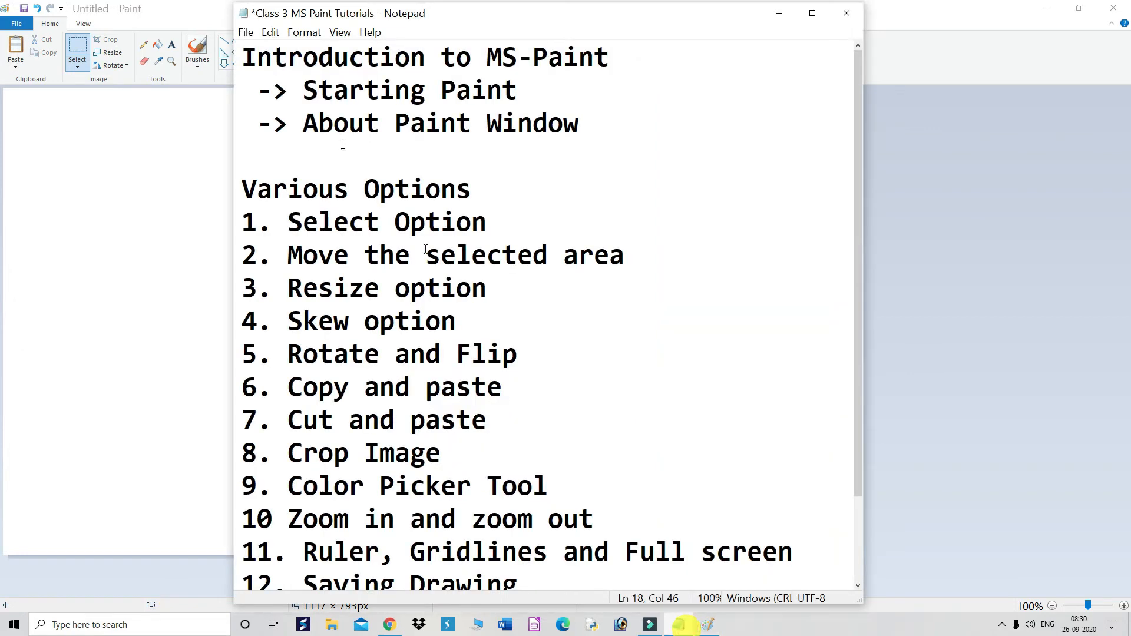
pyautogui.moveTo(302, 90); pyautogui.dragTo(376, 96)
pyautogui.moveTo(520, 100); pyautogui.dragTo(519, 97)
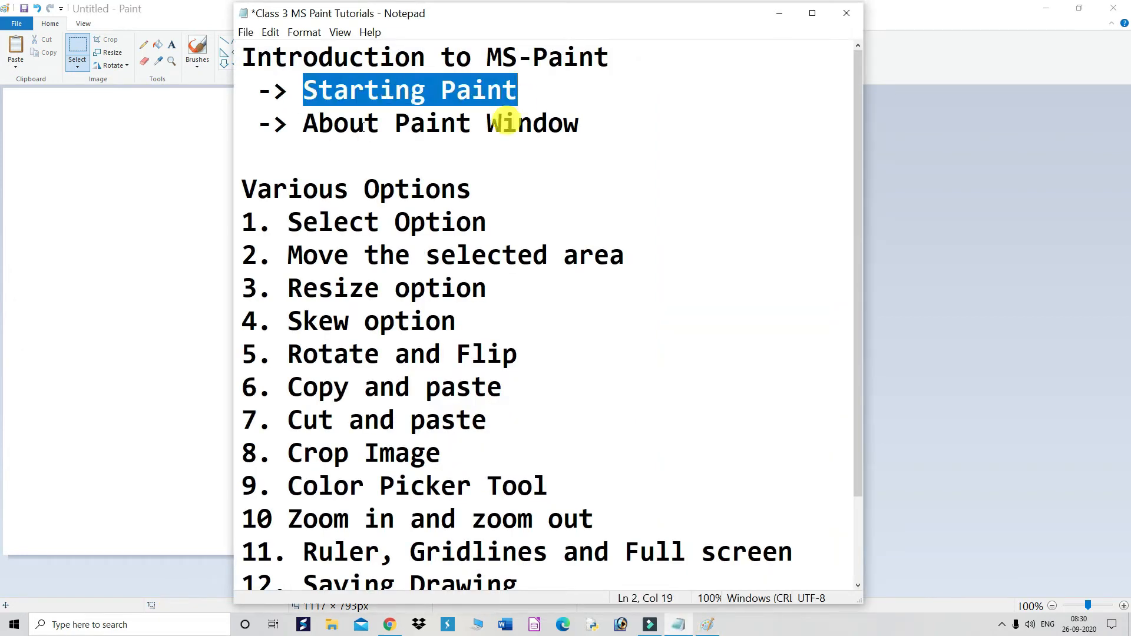
pyautogui.moveTo(303, 123); pyautogui.dragTo(590, 127)
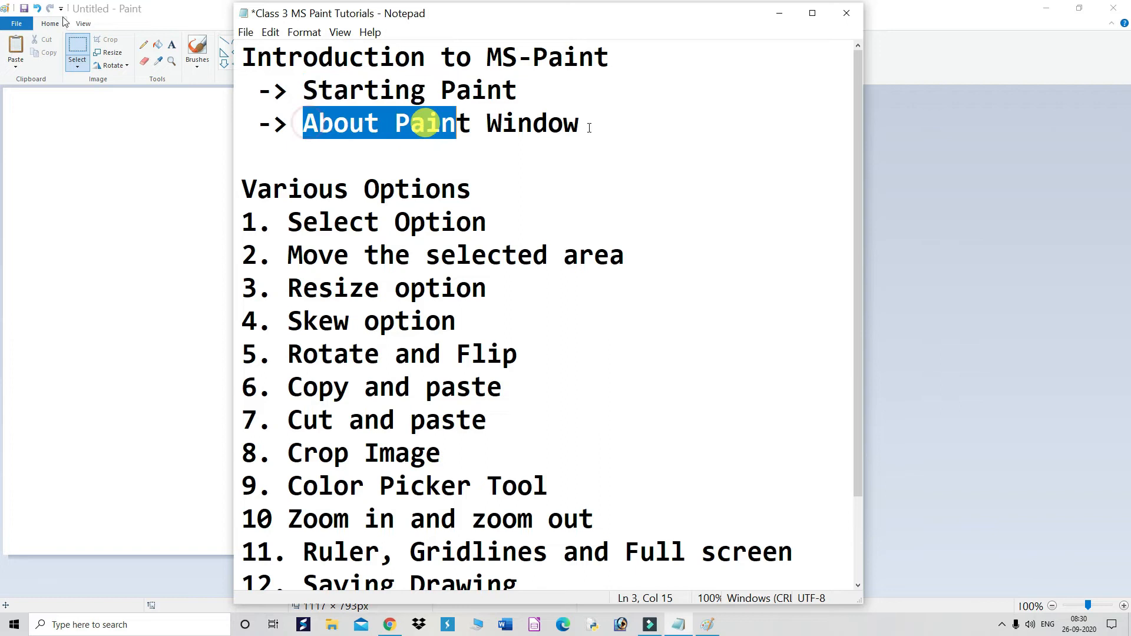
pyautogui.moveTo(288, 222); pyautogui.dragTo(508, 222)
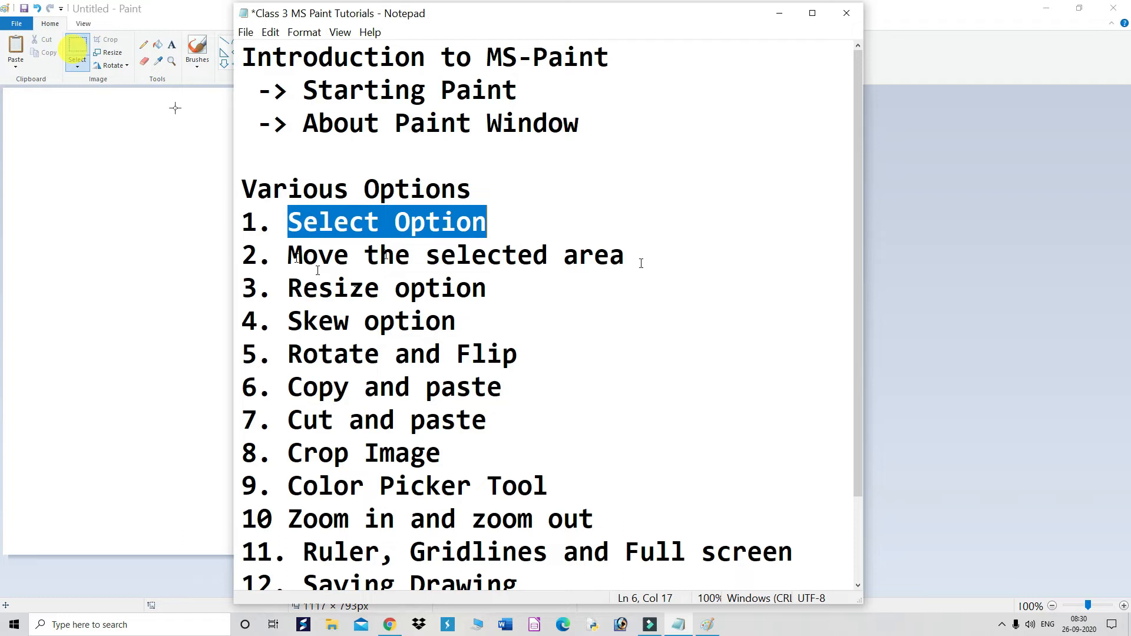
pyautogui.moveTo(289, 257); pyautogui.dragTo(641, 263)
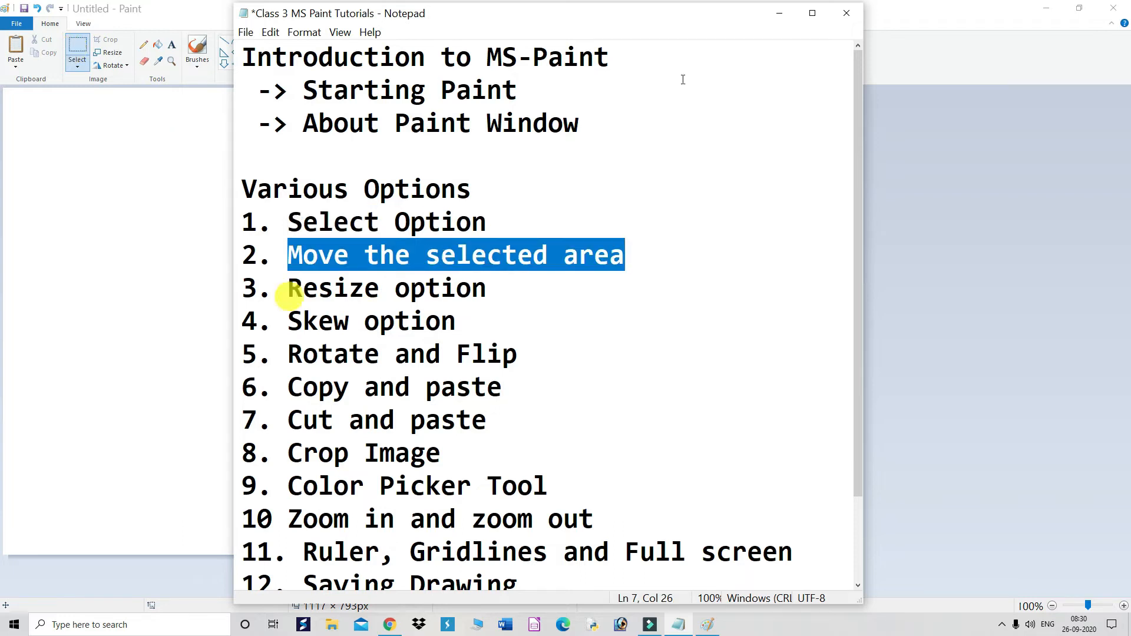
pyautogui.click(783, 13)
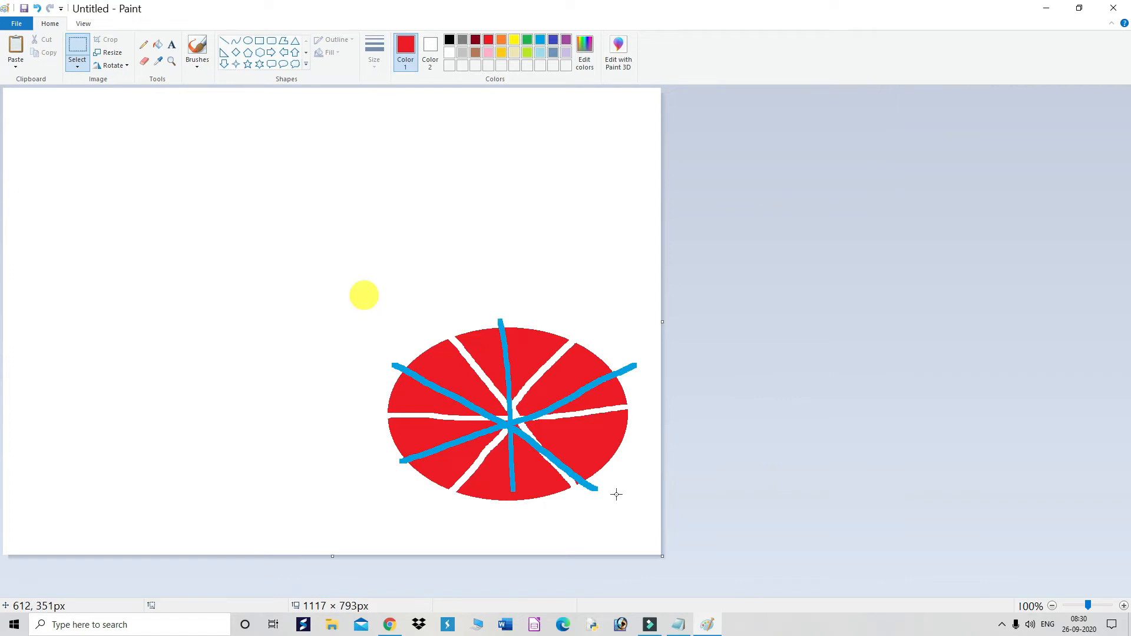
# Select an area of about 484 × 374 px around the ellipse and move it to the middle of the canvas
pyautogui.moveTo(364, 294); pyautogui.dragTo(649, 515)
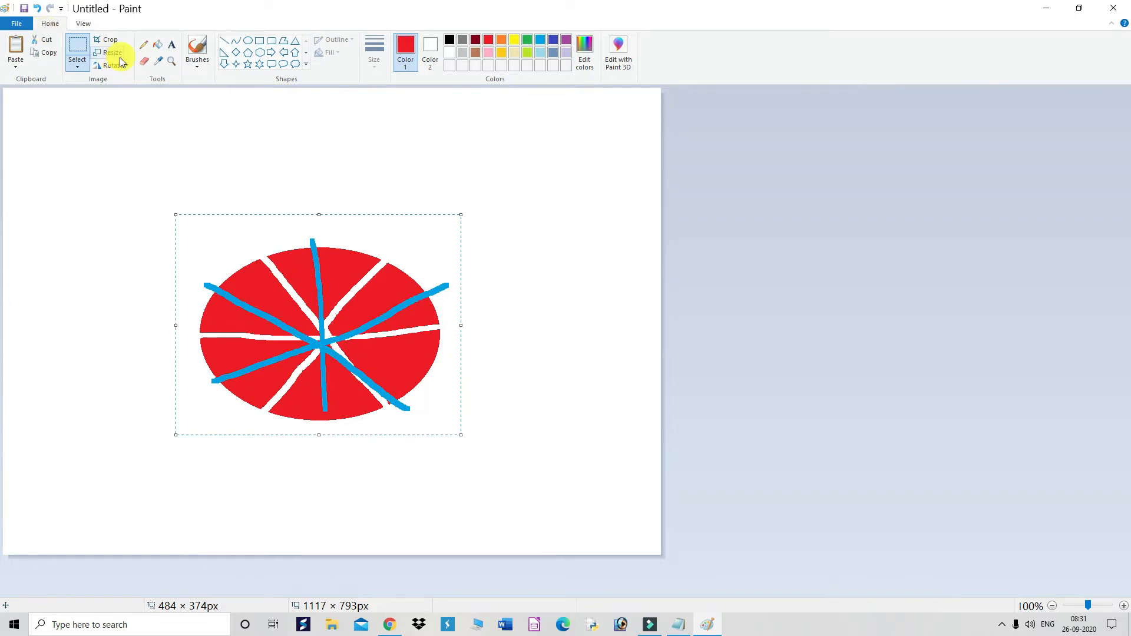
pyautogui.hotkey('ctrl', '1')
# Resize the selected ellipse area to 200 percent horizontally and vertically, keeping the aspect ratio
pyautogui.click(136, 63)
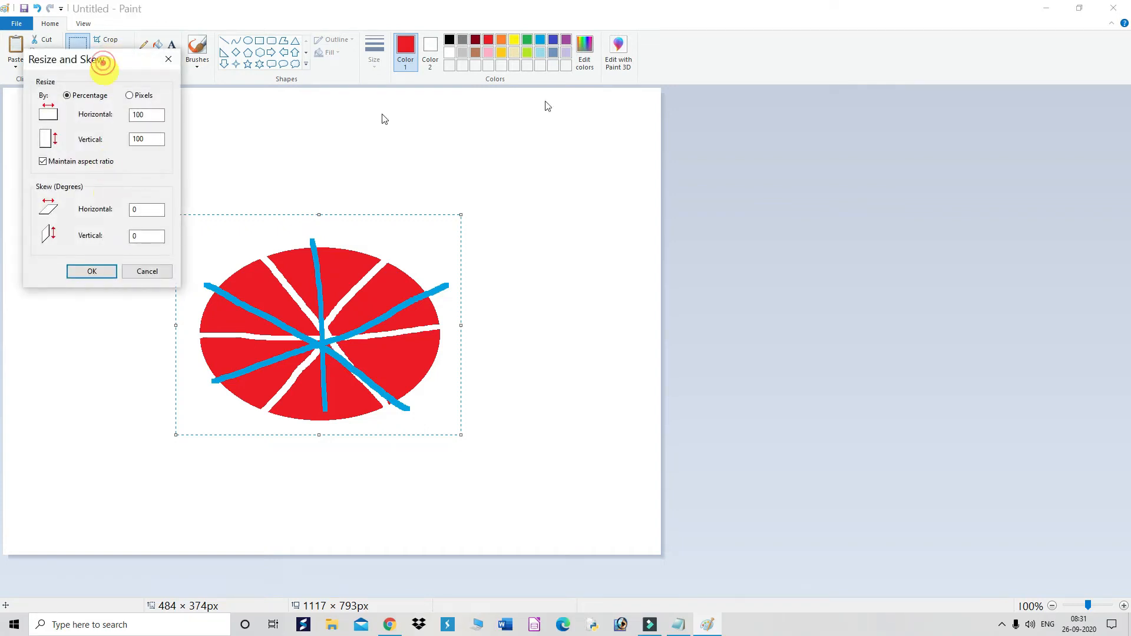
pyautogui.moveTo(103, 65); pyautogui.dragTo(626, 120)
pyautogui.click(598, 153)
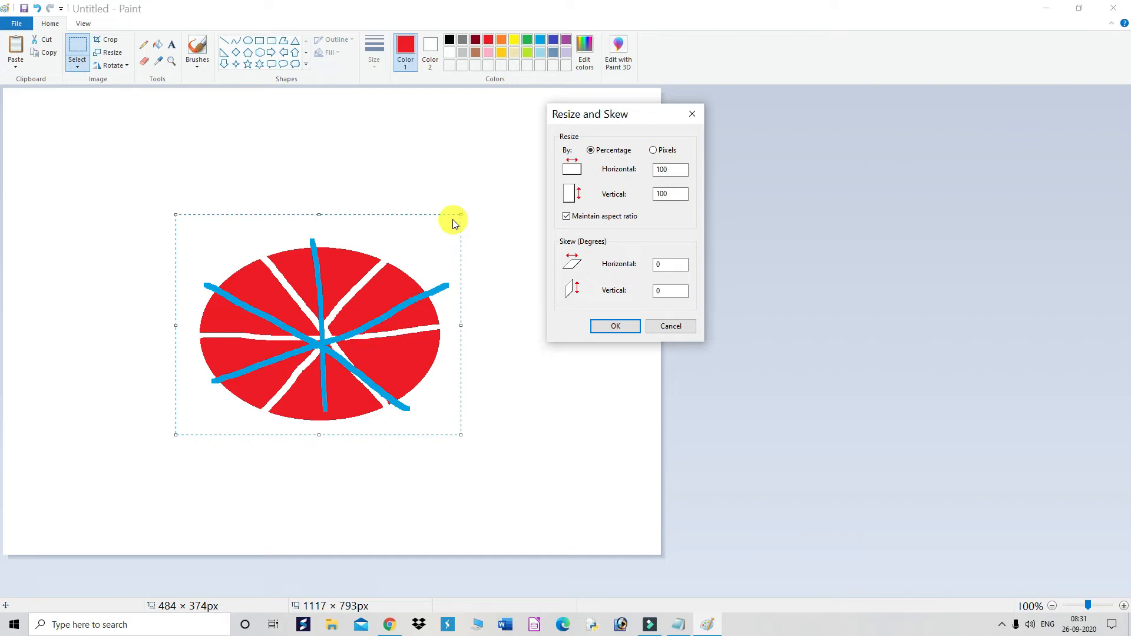
pyautogui.doubleClick(679, 171)
pyautogui.write('200')
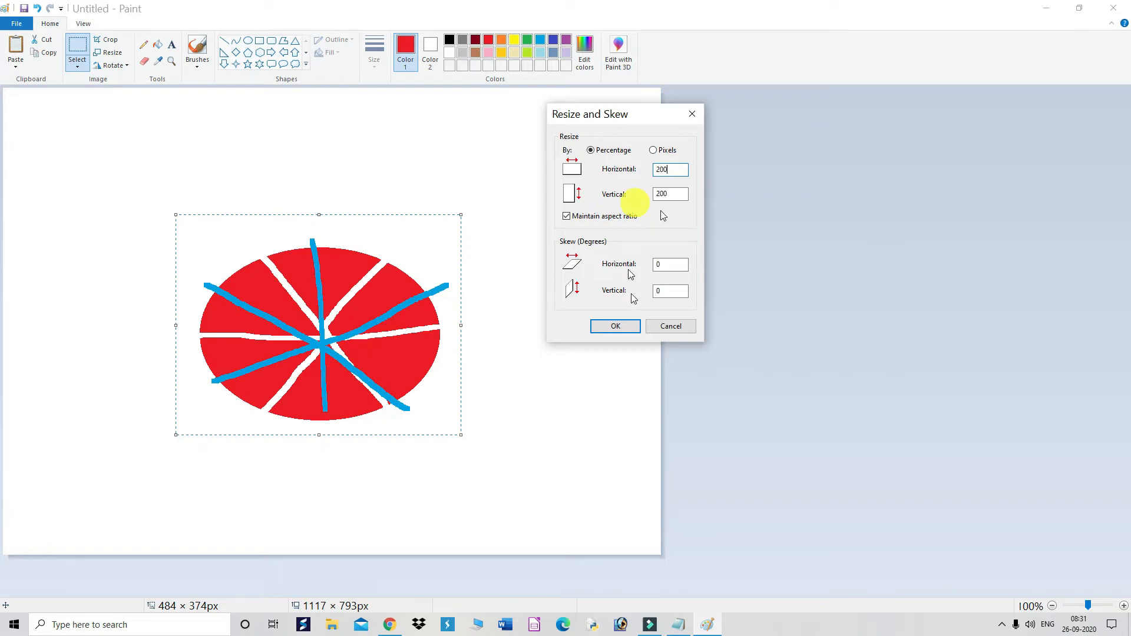
pyautogui.click(622, 328)
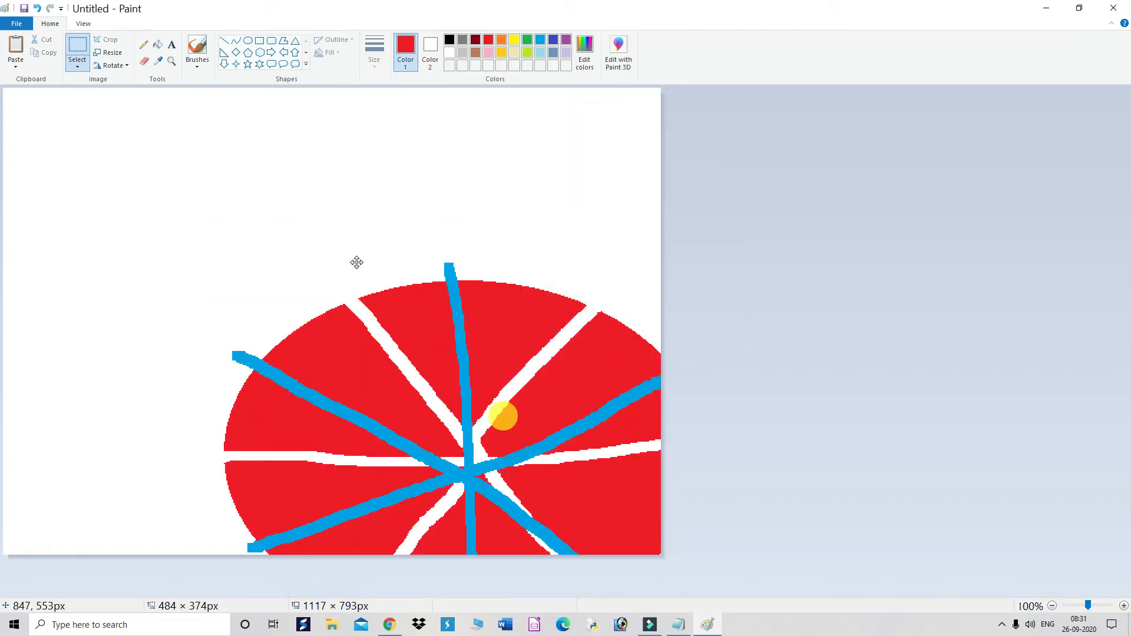
# Move the enlarged ellipse up and to the left until it fits completely on the canvas, and deselect it
pyautogui.moveTo(356, 263); pyautogui.dragTo(368, 307)
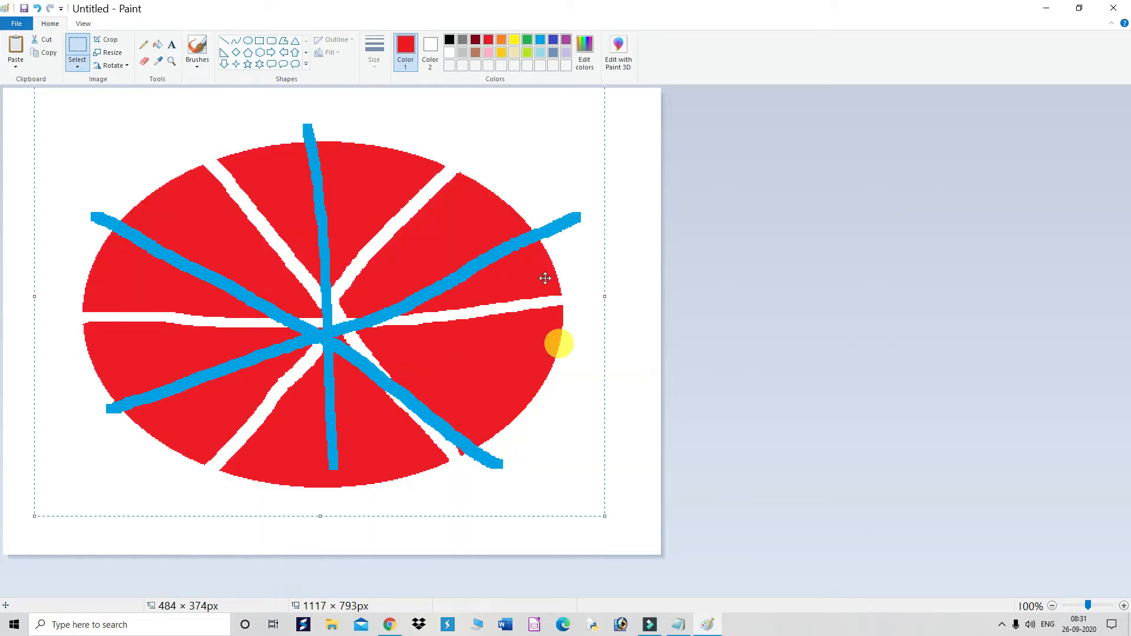
pyautogui.click(219, 428)
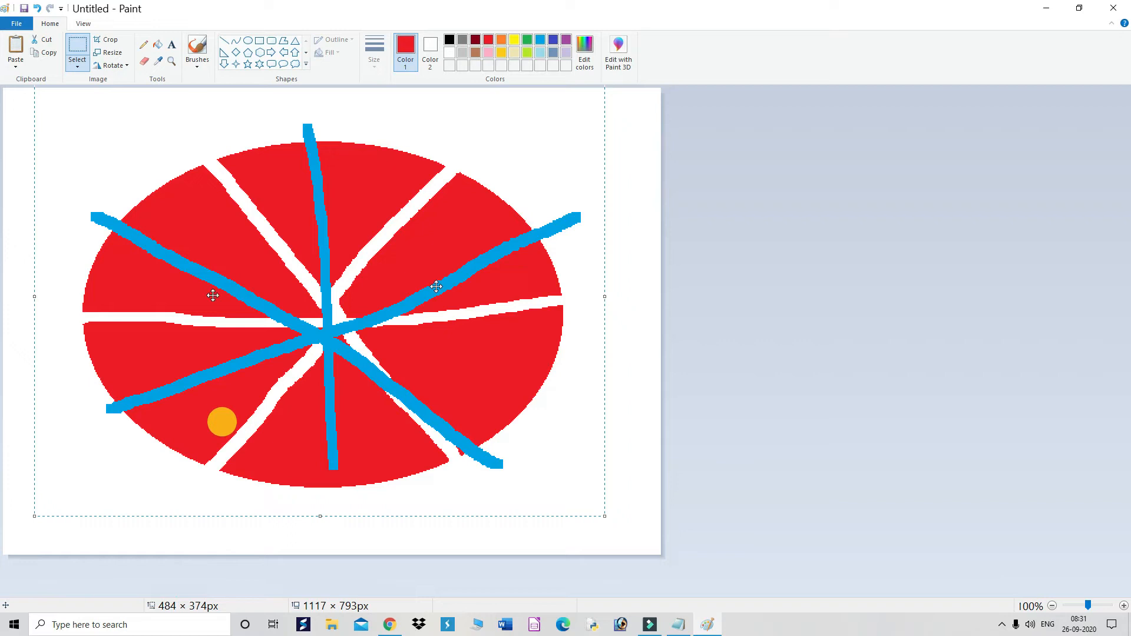
pyautogui.click(235, 307)
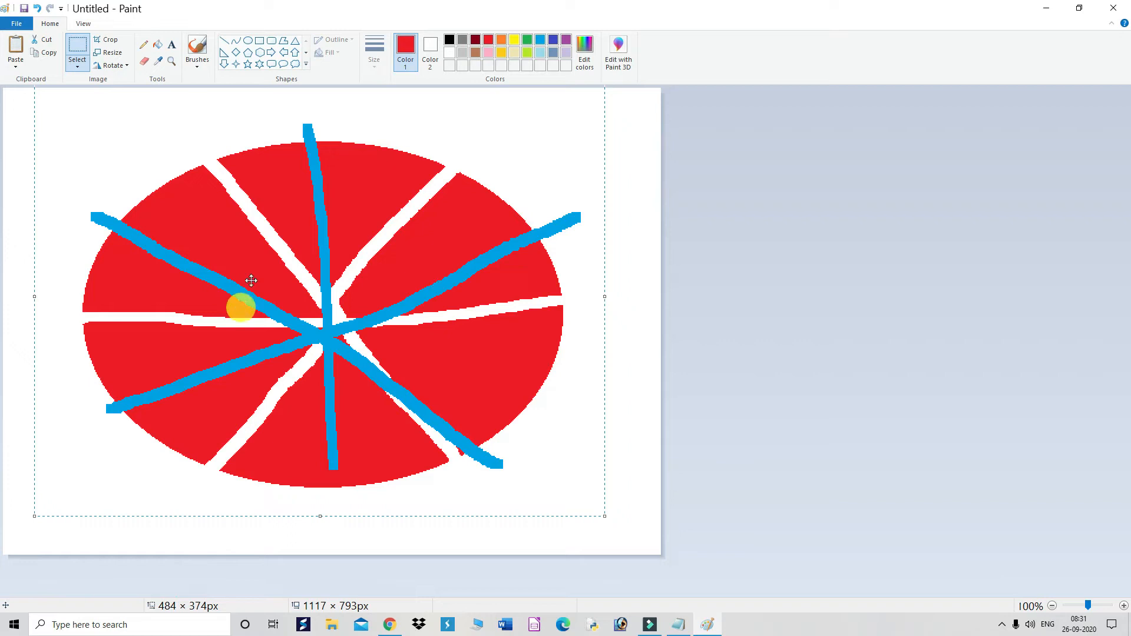
pyautogui.click(20, 184)
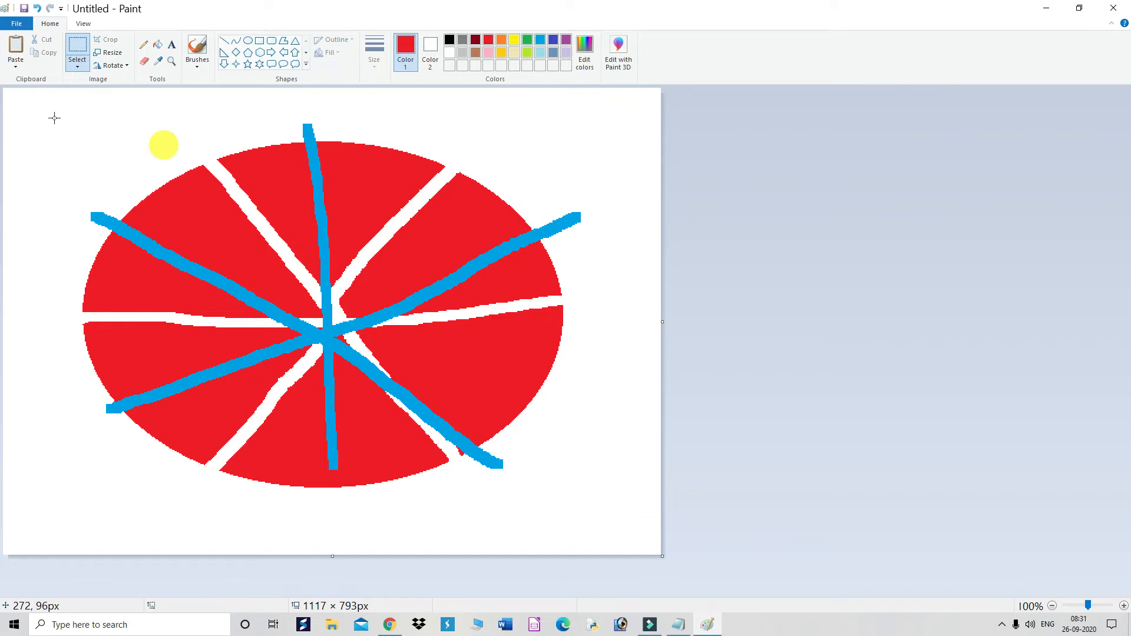
# Select about 911 × 648 px around the large ellipse, resize it to 50 percent, and shift it towards the canvas's left edge
pyautogui.moveTo(54, 118); pyautogui.dragTo(590, 500)
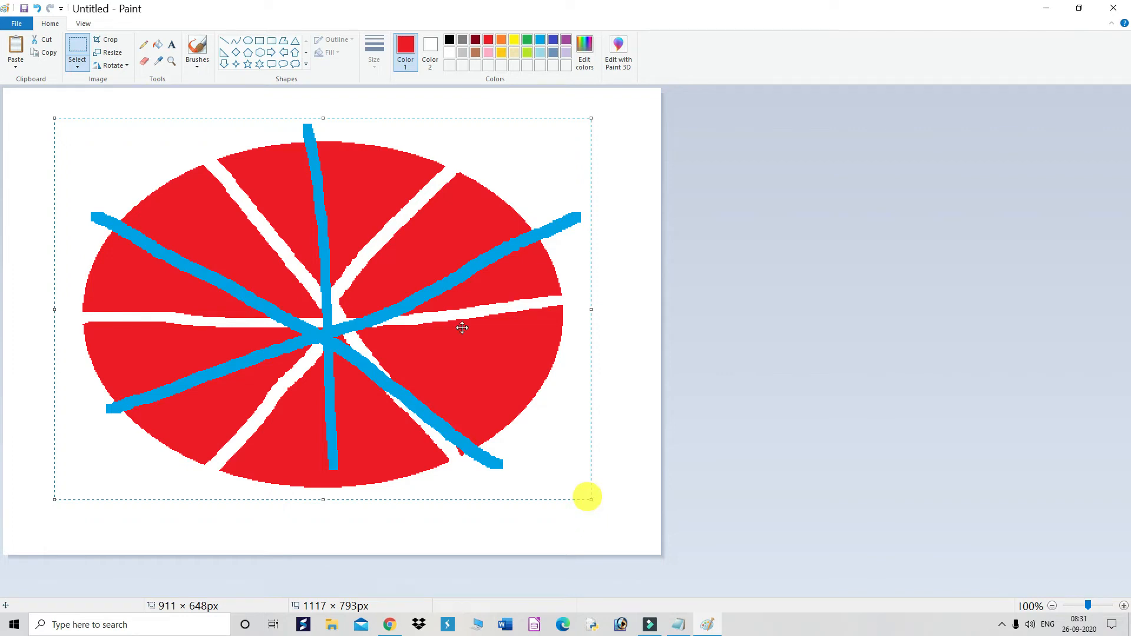
pyautogui.click(114, 57)
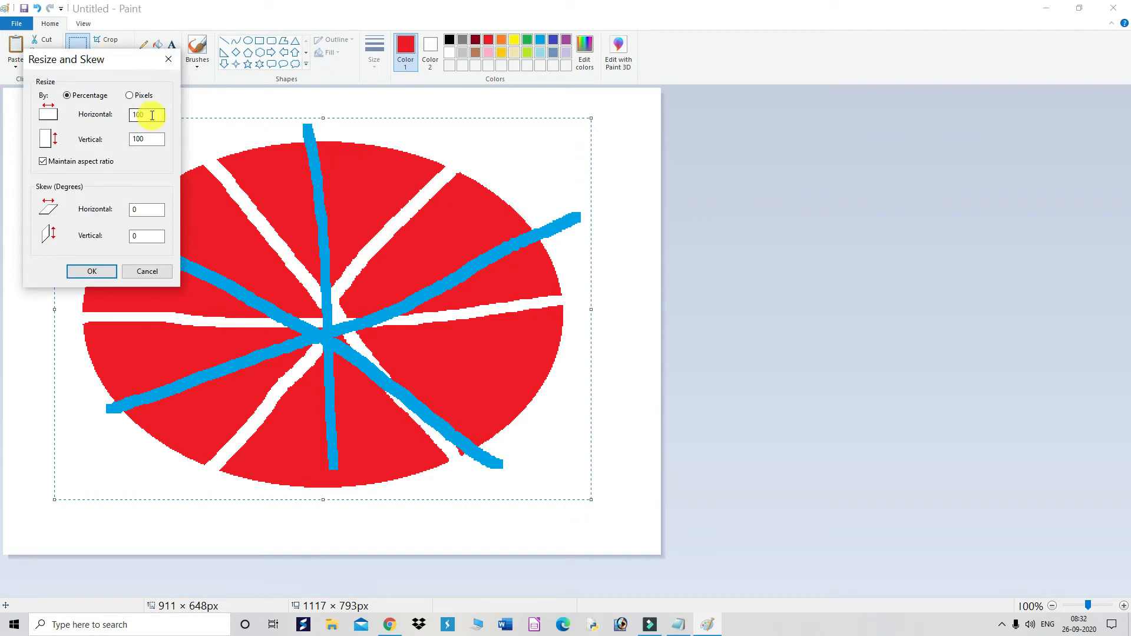
pyautogui.doubleClick(152, 115)
pyautogui.write('50')
pyautogui.click(100, 274)
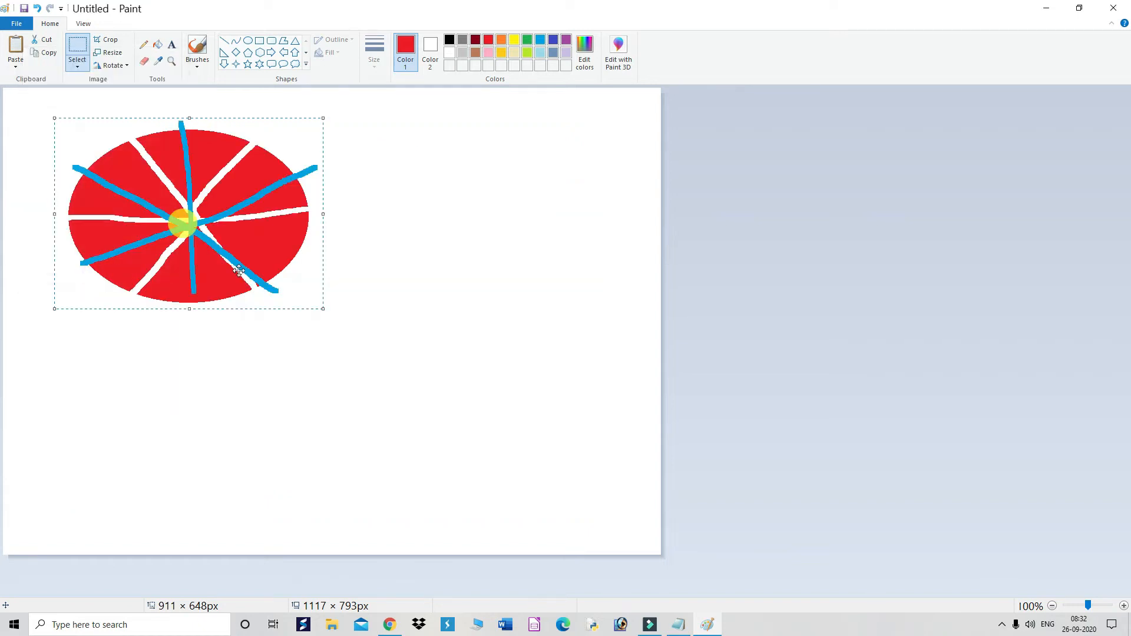
pyautogui.moveTo(182, 220); pyautogui.dragTo(147, 237)
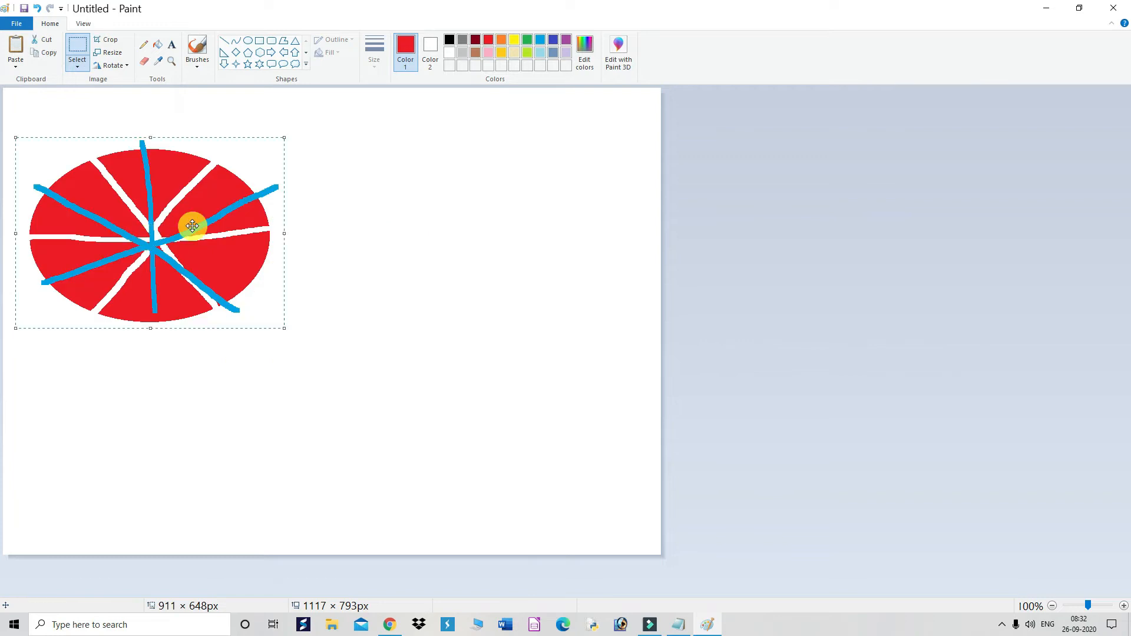
# Check the topic list in the Notepad outline and return to Paint
pyautogui.click(108, 56)
pyautogui.click(678, 624)
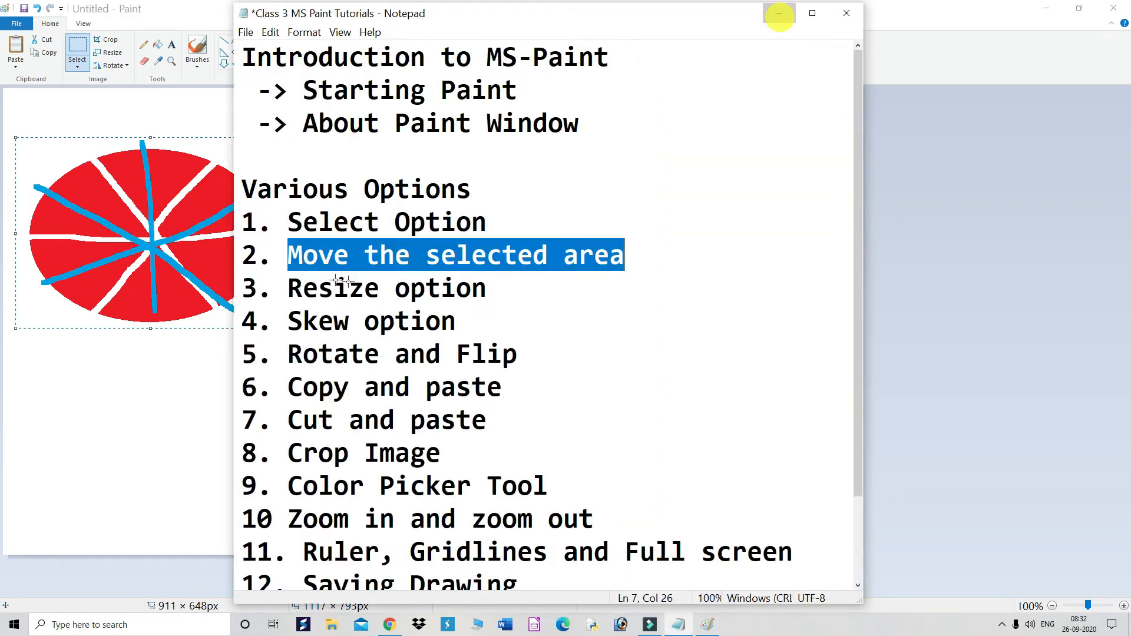
pyautogui.click(779, 14)
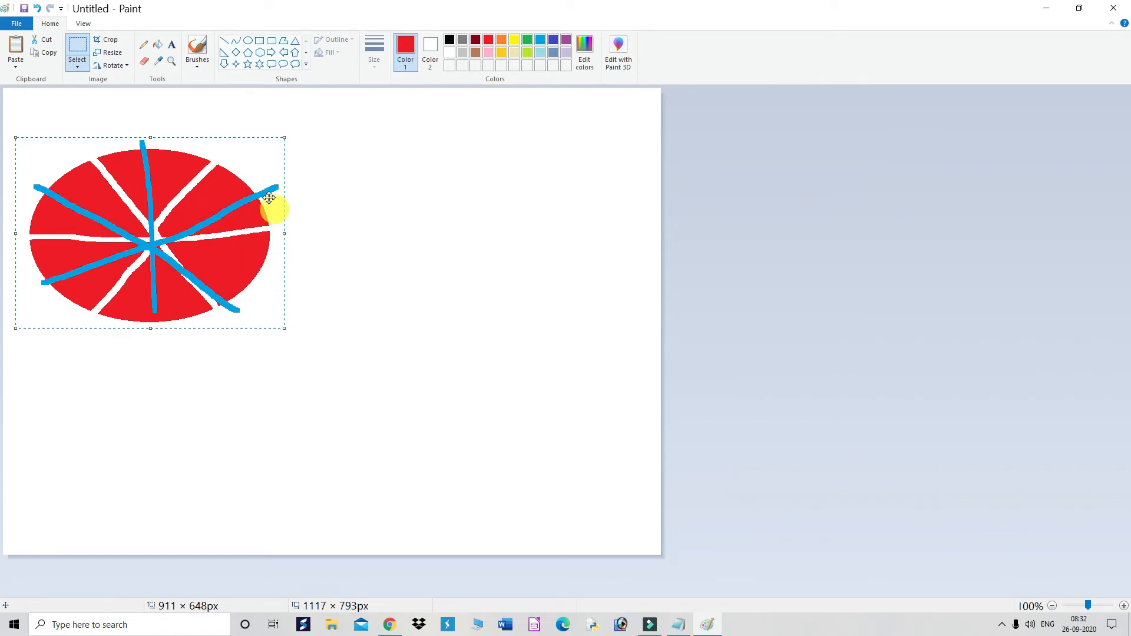
# Delete the selected ellipse area from the canvas
pyautogui.rightClick(255, 159)
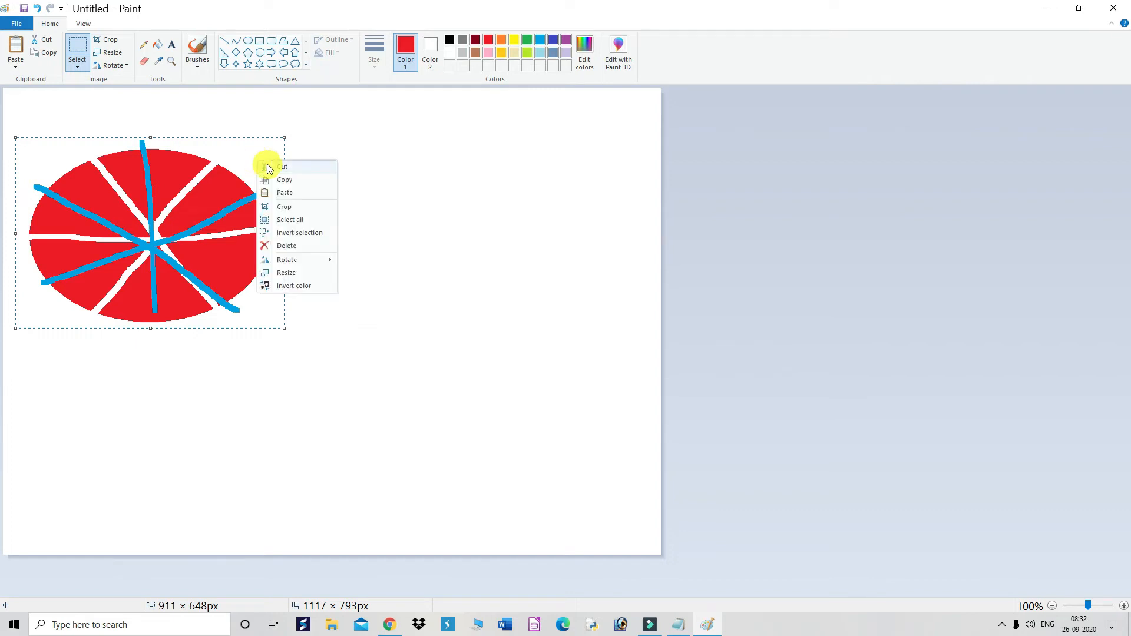
pyautogui.press('Escape')
pyautogui.press('Delete')
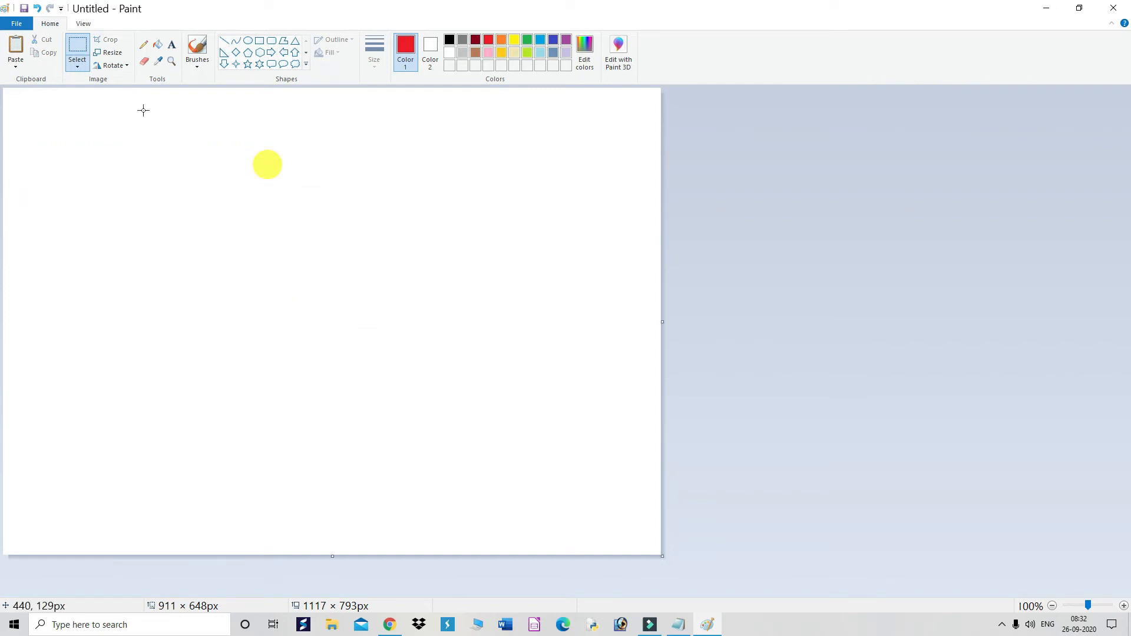
pyautogui.click(17, 24)
pyautogui.click(33, 69)
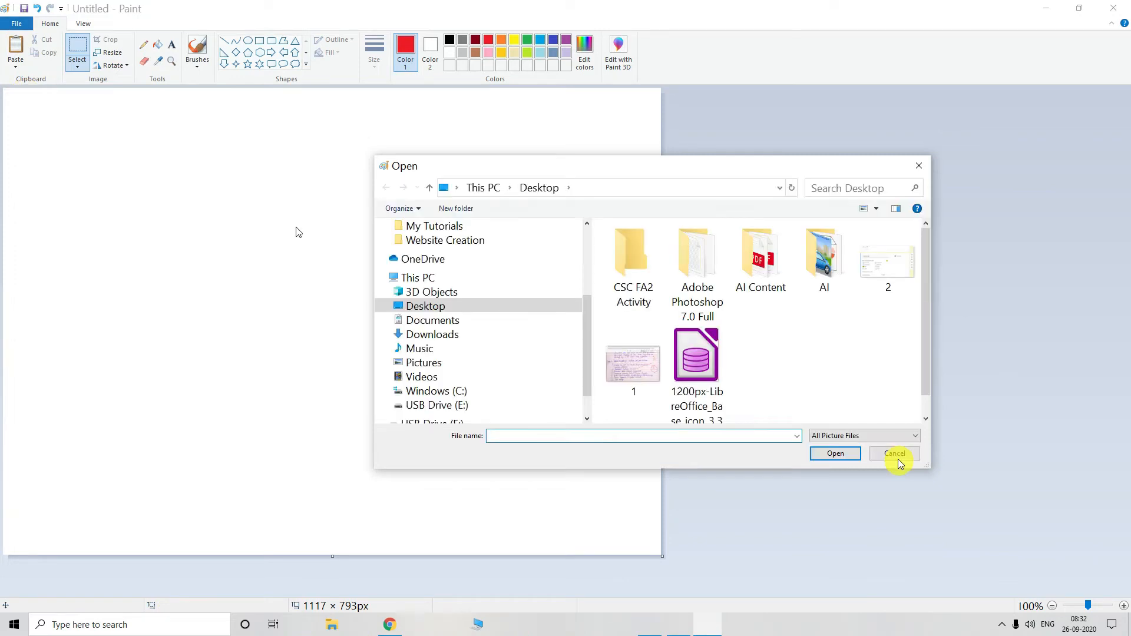
pyautogui.click(898, 459)
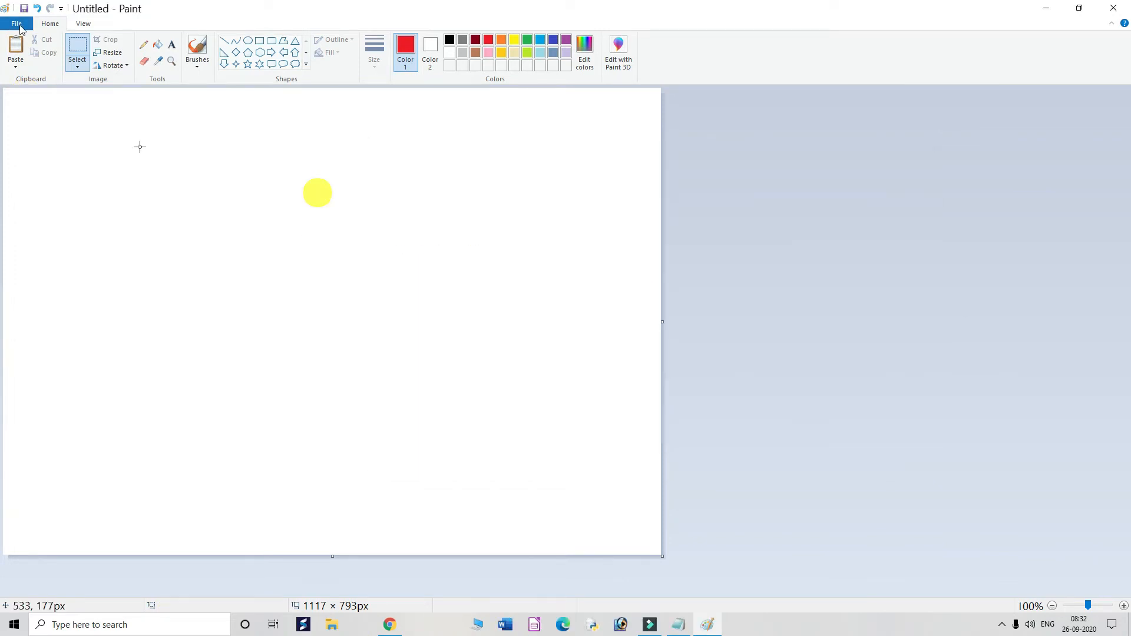
# Open the frog picture named download from the Desktop, discarding the changes to the untitled drawing
pyautogui.click(18, 25)
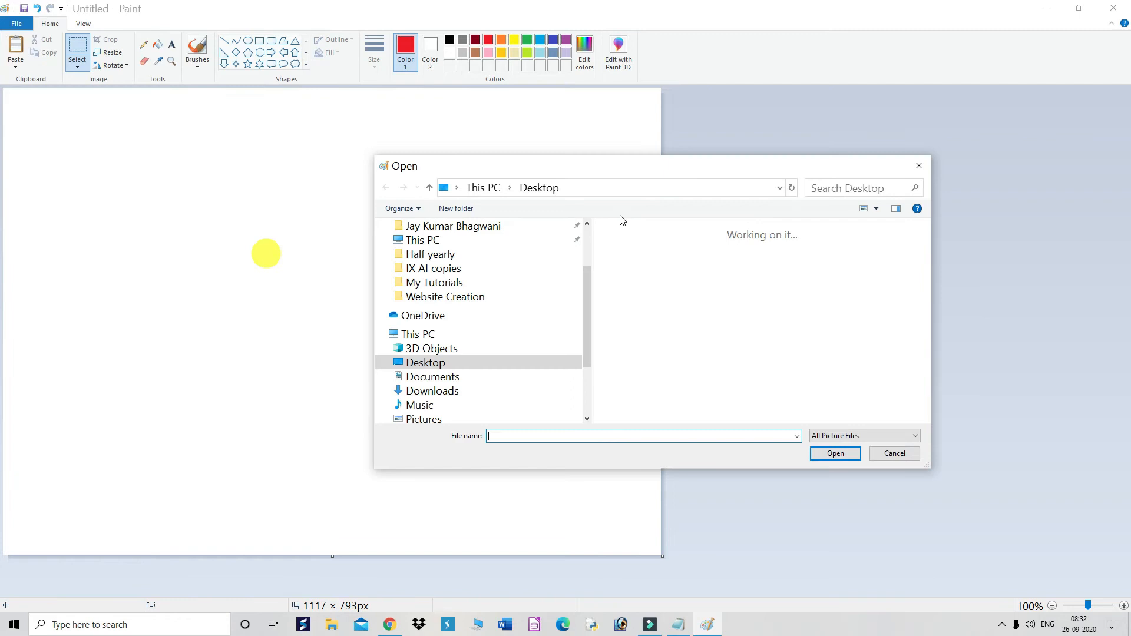
pyautogui.click(620, 217)
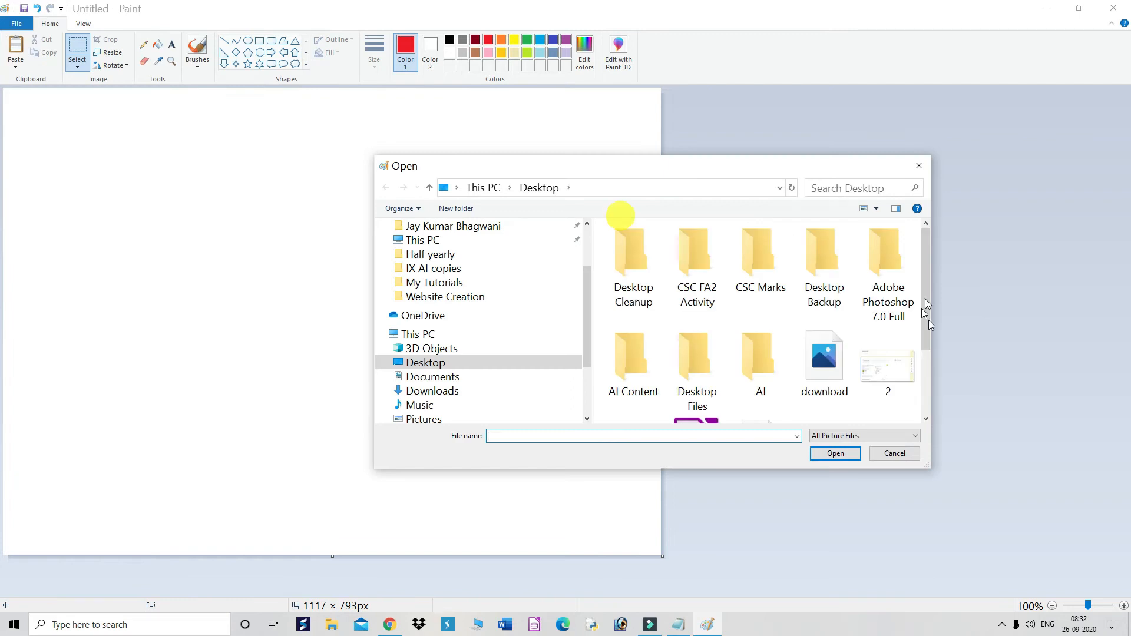
pyautogui.moveTo(926, 304); pyautogui.dragTo(929, 343)
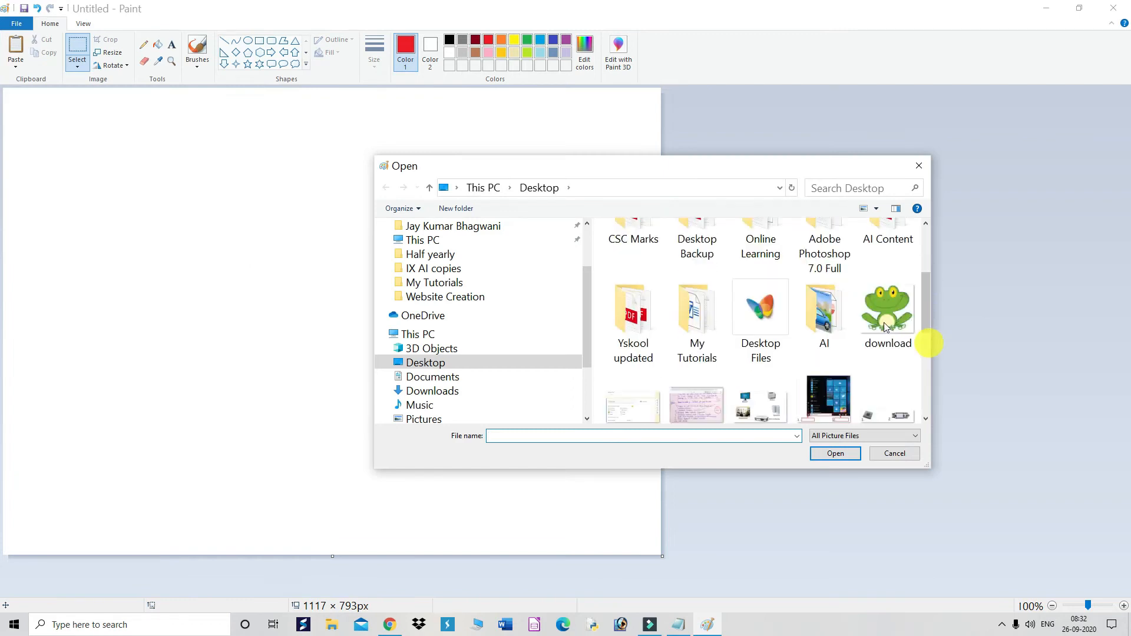
pyautogui.click(887, 324)
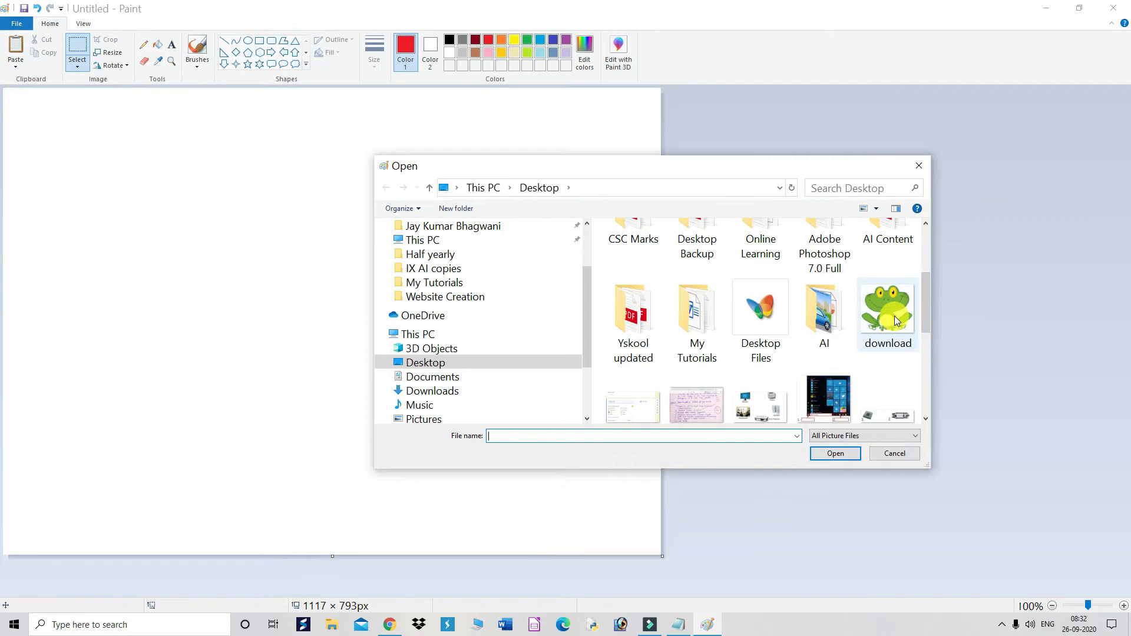
pyautogui.click(837, 454)
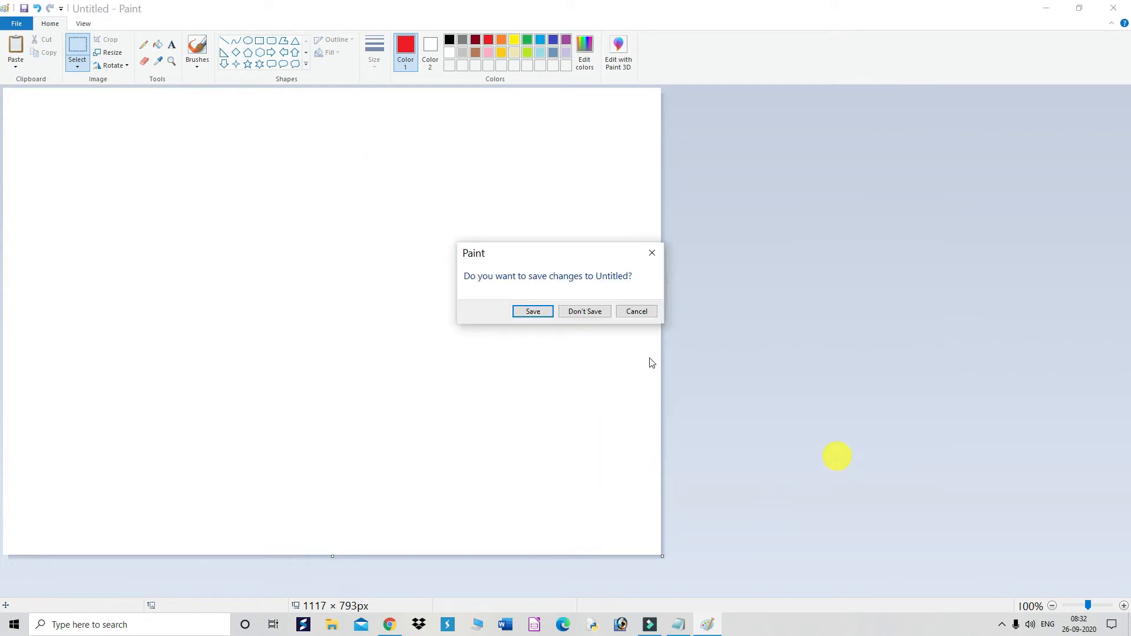
pyautogui.click(584, 311)
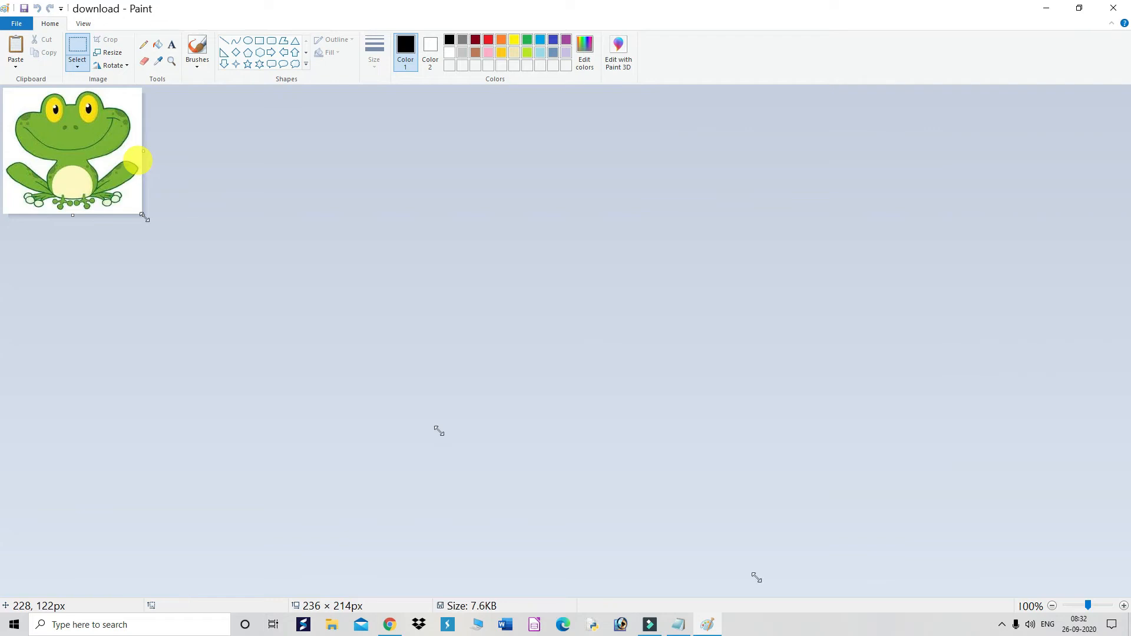
# Enlarge the canvas to about 1411 × 855 px, move the frog towards the middle of it, and deselect the frog
pyautogui.moveTo(144, 217); pyautogui.dragTo(835, 591)
pyautogui.click(76, 47)
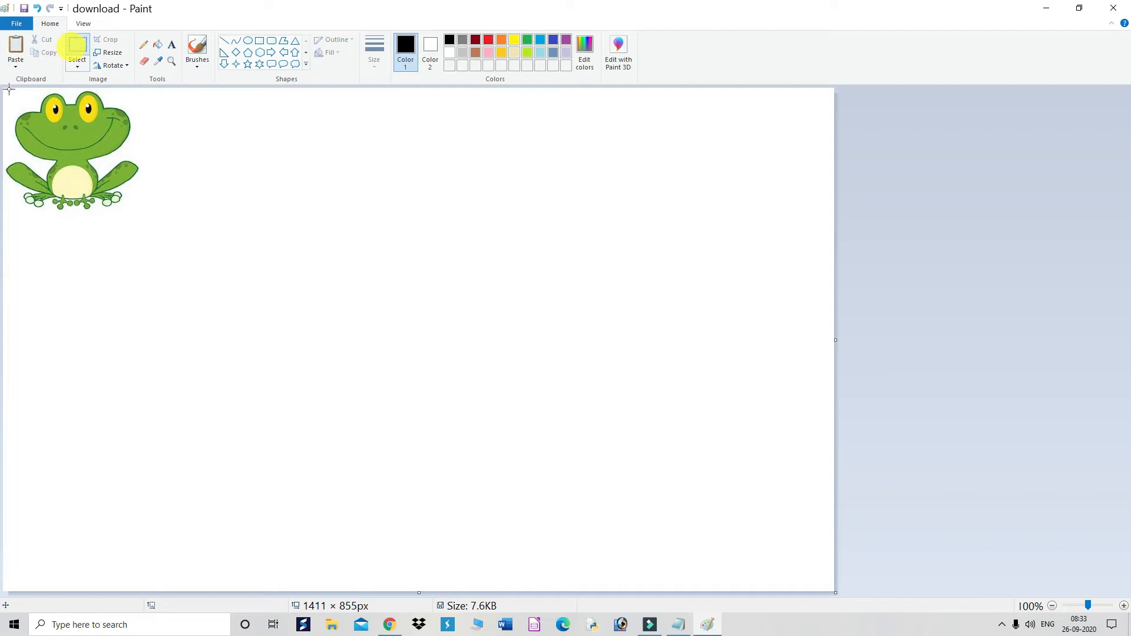
pyautogui.moveTo(4, 91)
pyautogui.mouseDown()
pyautogui.moveTo(140, 189)
pyautogui.moveTo(160, 230)
pyautogui.mouseUp()
pyautogui.moveTo(68, 146); pyautogui.dragTo(281, 240)
pyautogui.moveTo(373, 272); pyautogui.dragTo(475, 307)
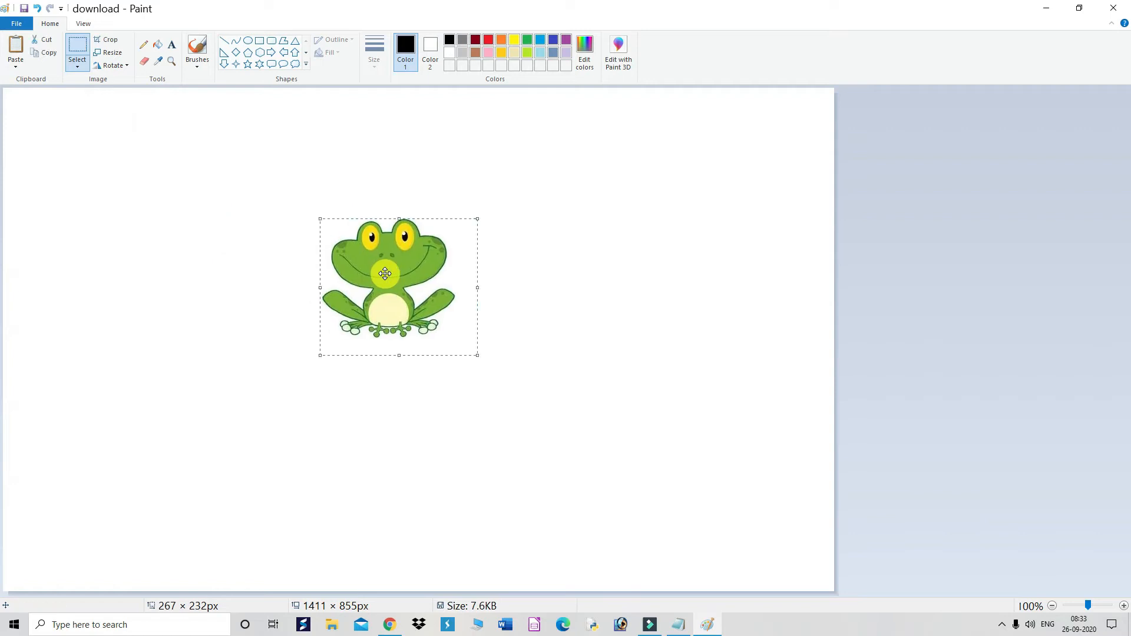
pyautogui.click(538, 279)
pyautogui.click(372, 243)
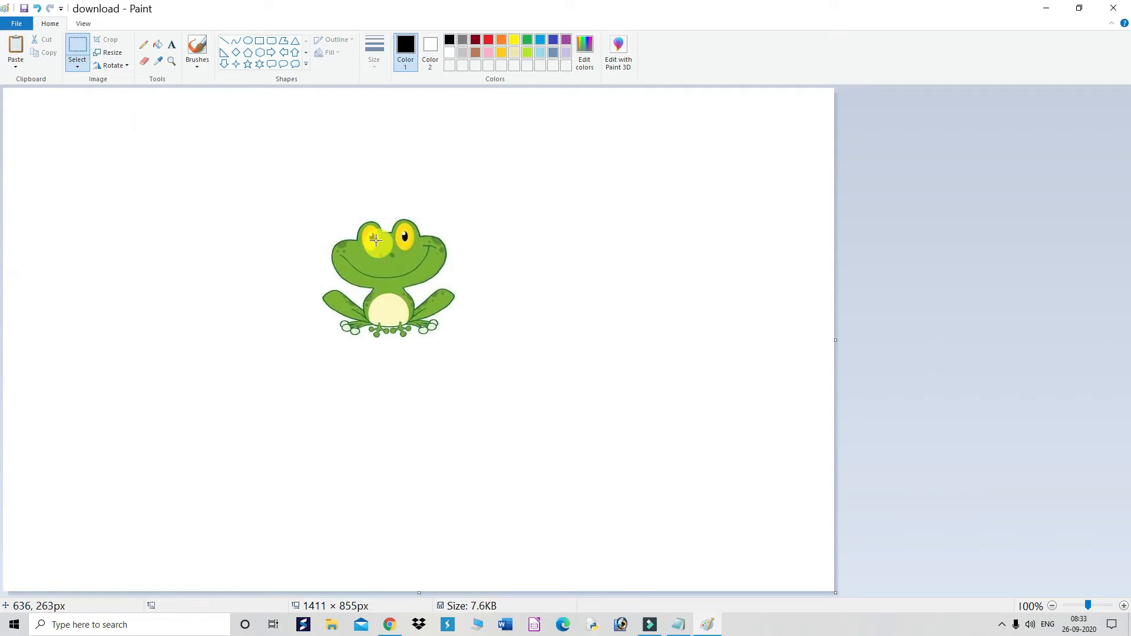
pyautogui.click(213, 99)
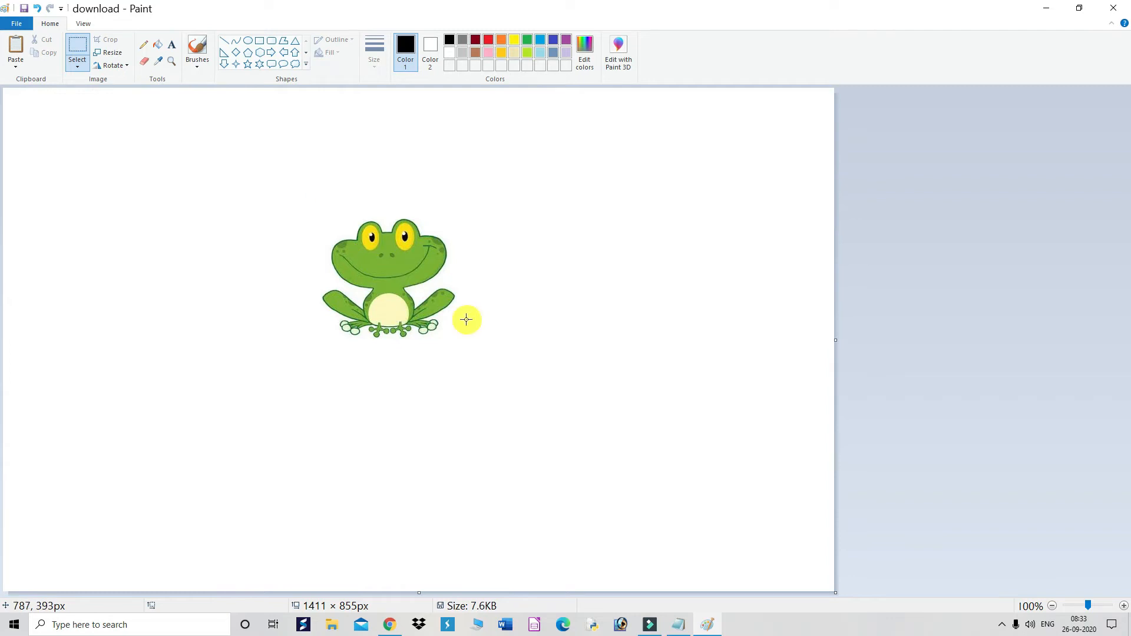
# Select about 275 × 281 px around the frog, try a horizontal skew of 100 degrees, and skew it by 30 degrees instead
pyautogui.moveTo(303, 198); pyautogui.dragTo(346, 259)
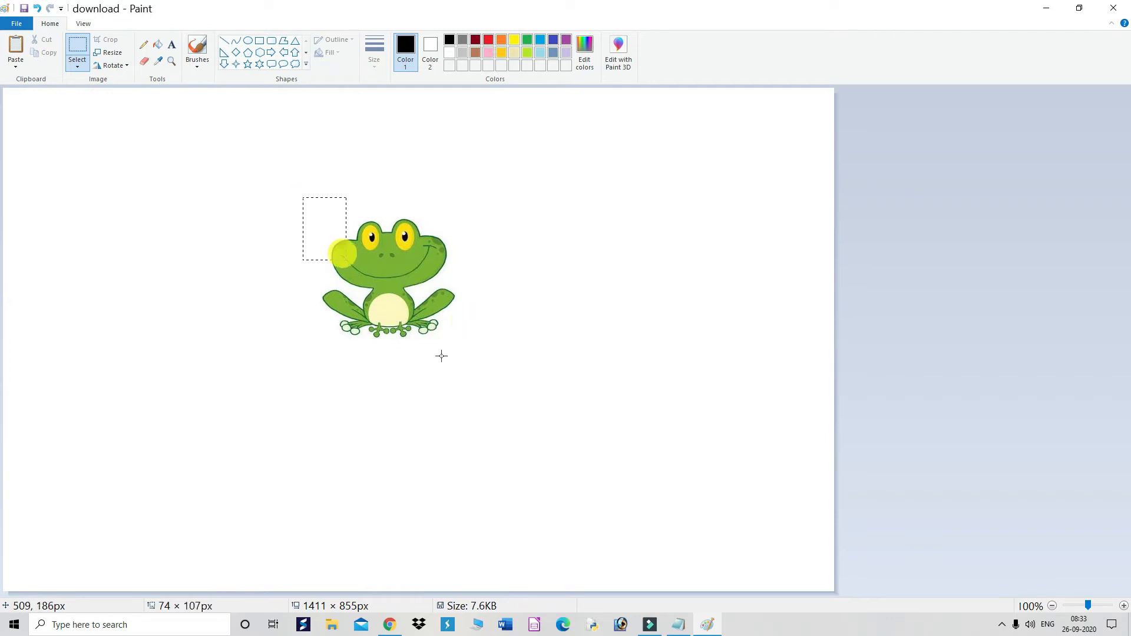
pyautogui.moveTo(441, 356); pyautogui.dragTo(465, 363)
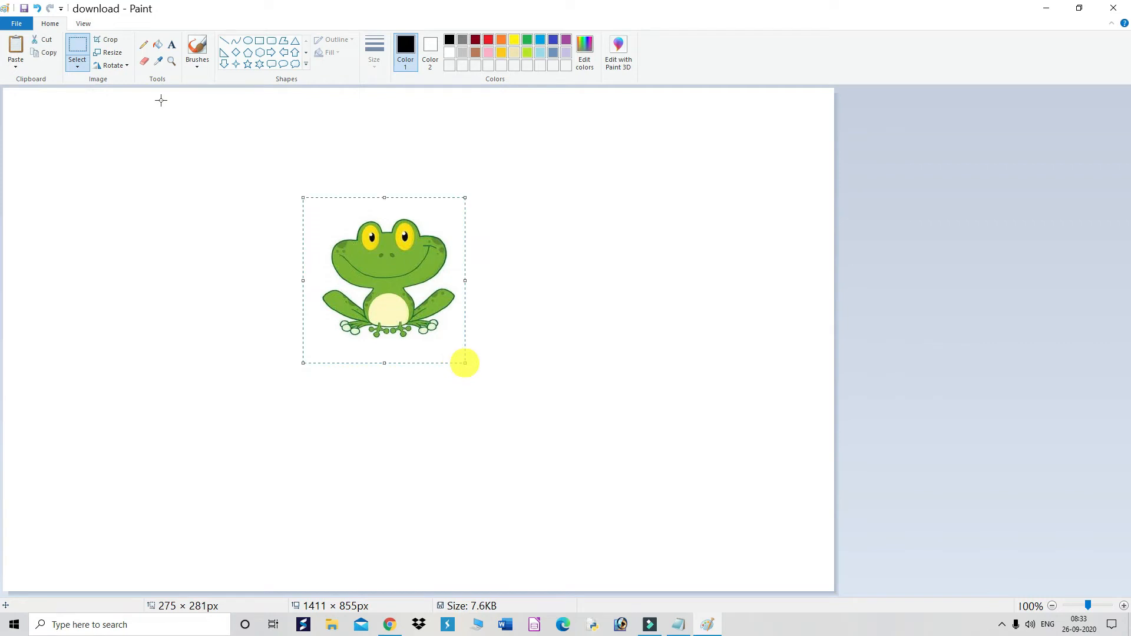
pyautogui.click(110, 52)
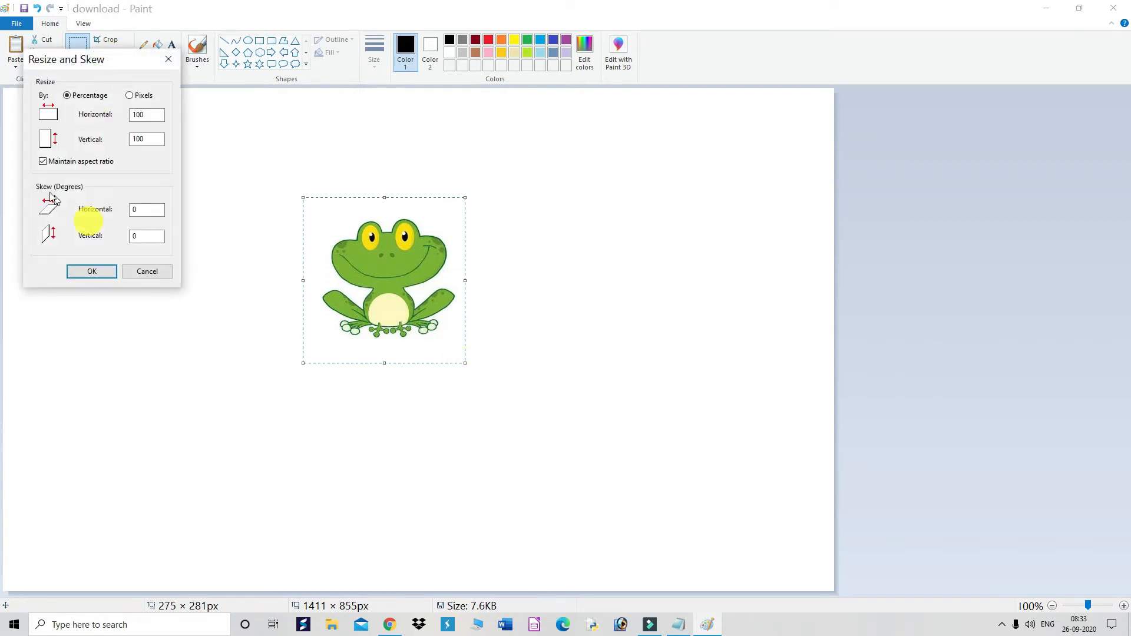
pyautogui.click(151, 211)
pyautogui.doubleClick(151, 211)
pyautogui.click(104, 277)
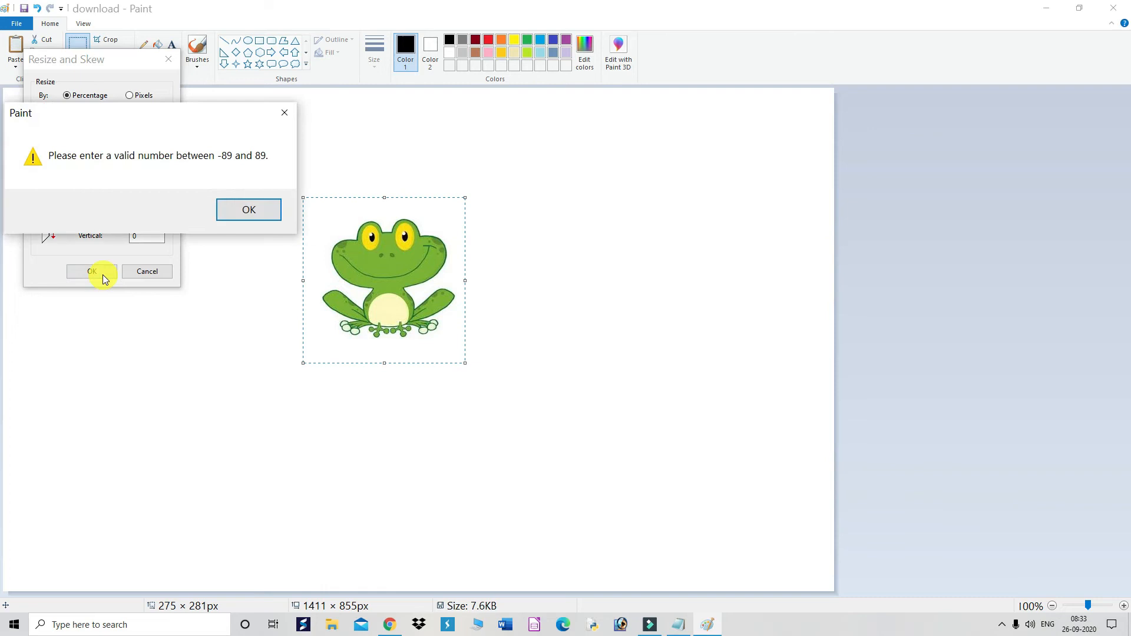
pyautogui.click(241, 213)
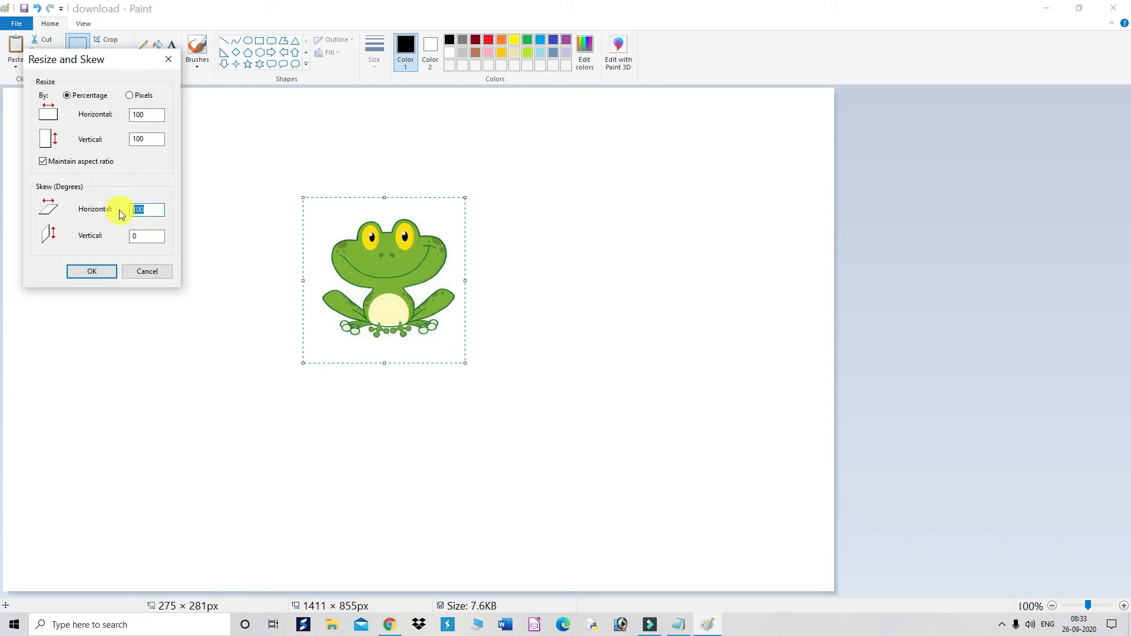
pyautogui.write('30')
pyautogui.click(91, 271)
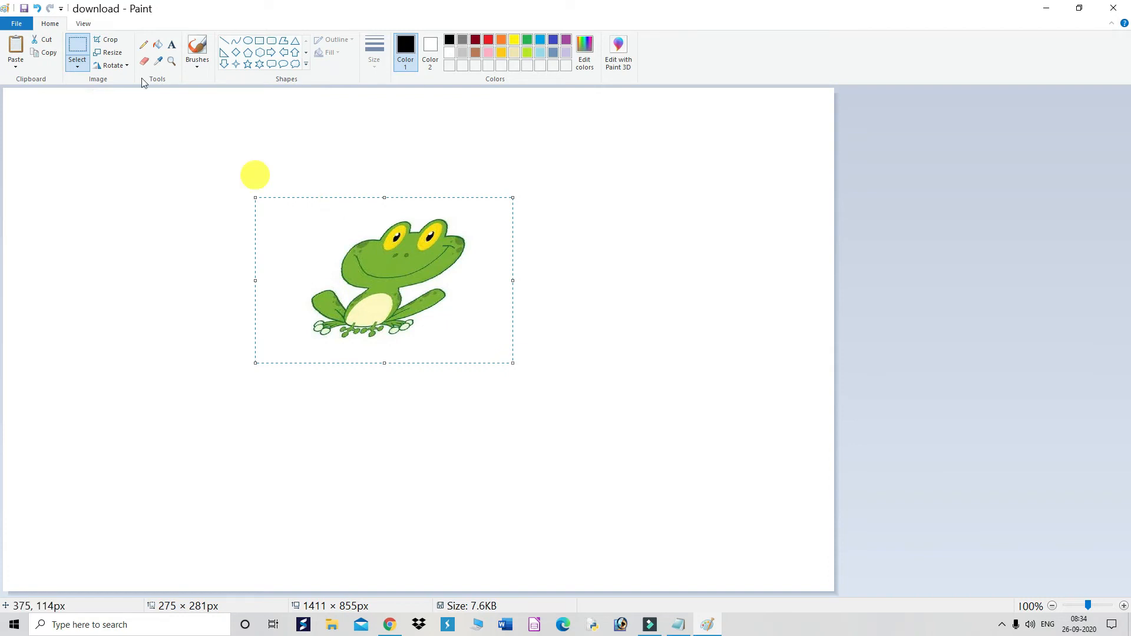
# Skew the selected frog horizontally by -50 degrees, and undo the skews
pyautogui.click(112, 52)
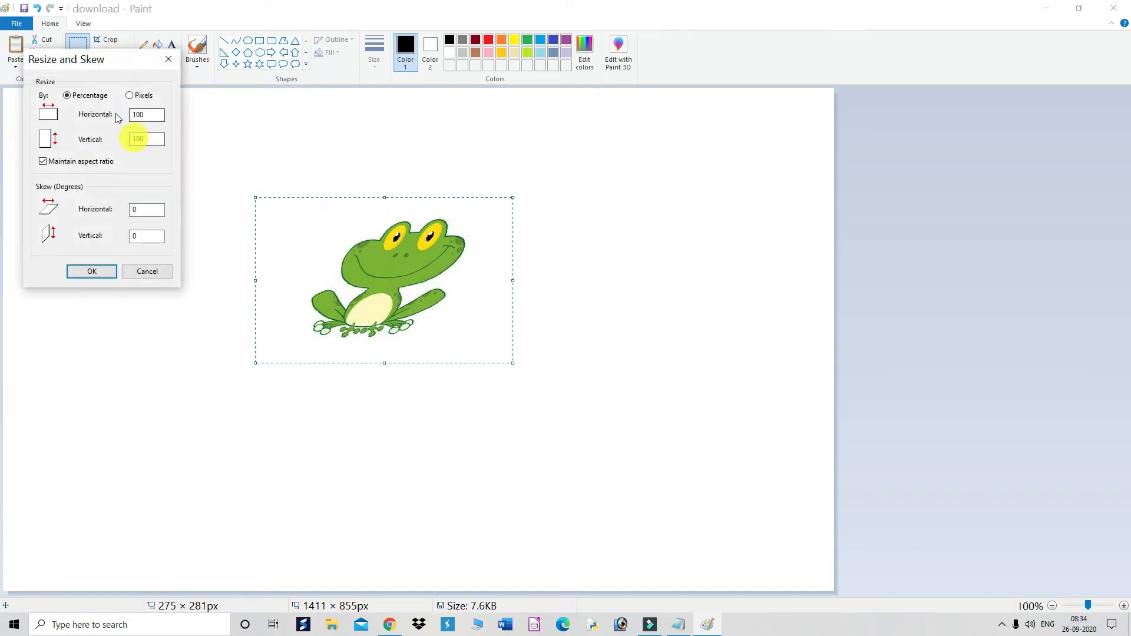
pyautogui.click(145, 236)
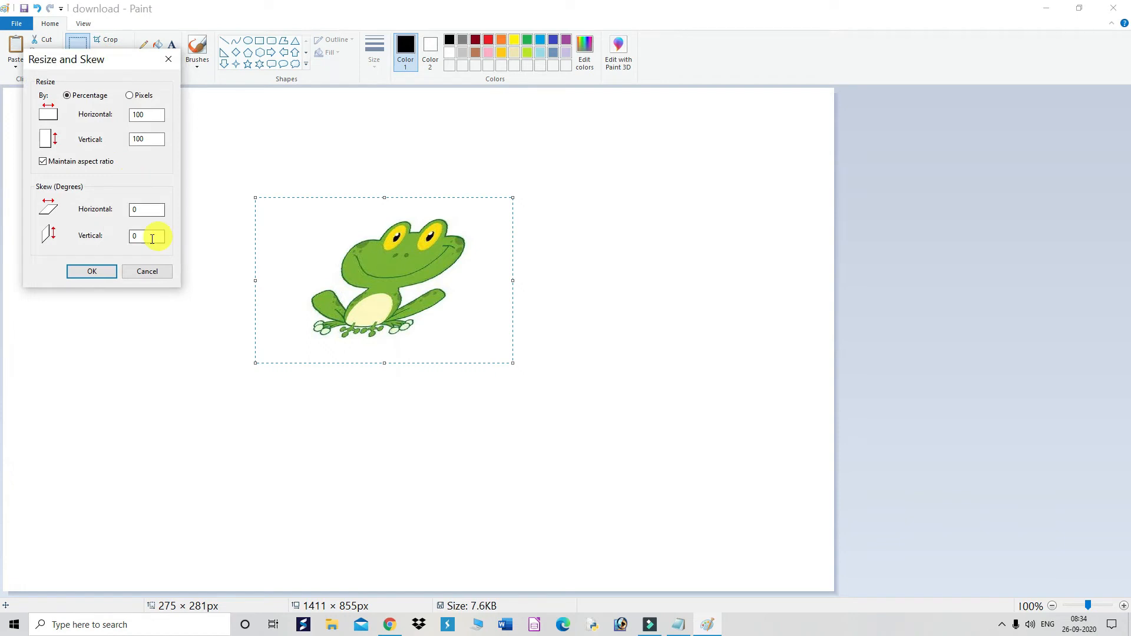
pyautogui.click(139, 211)
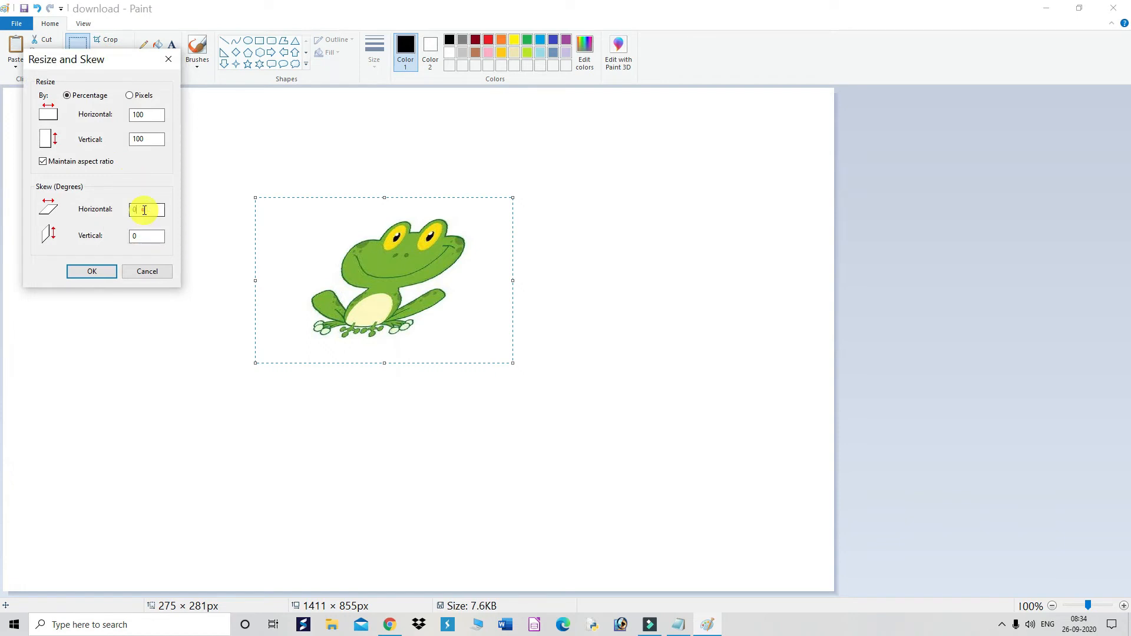
pyautogui.write('-50')
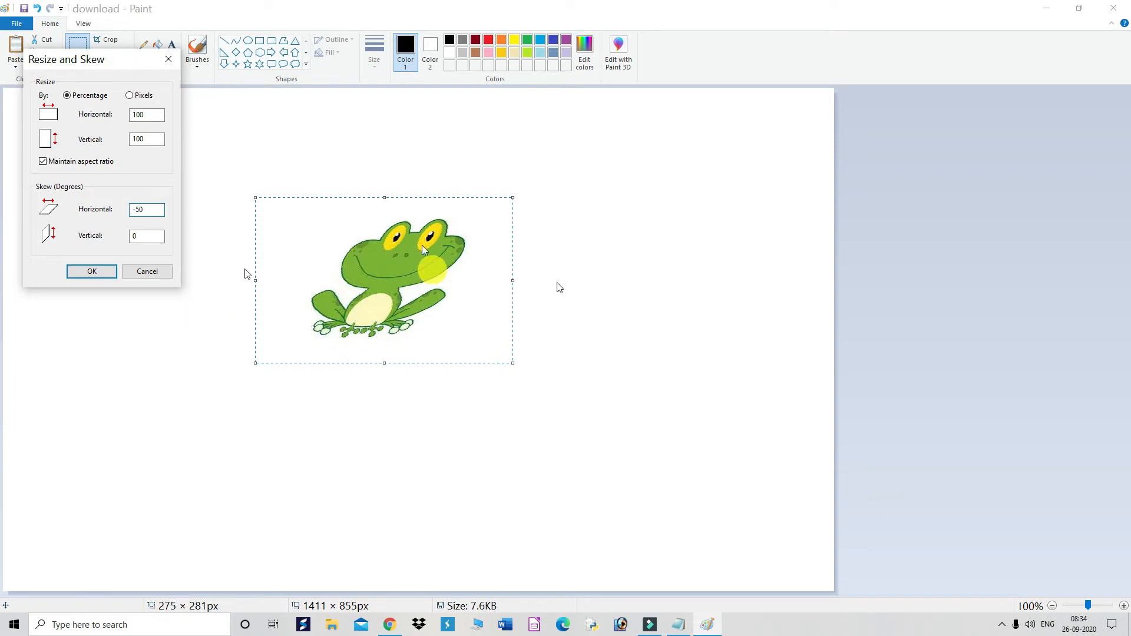
pyautogui.click(95, 270)
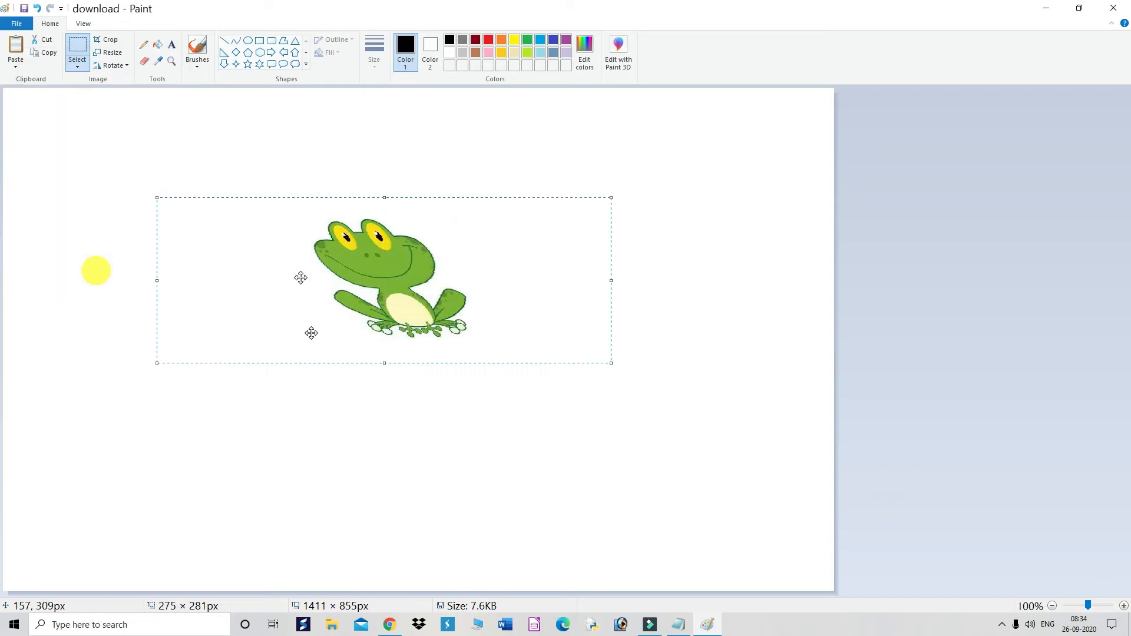
pyautogui.hotkey('ctrl', 'z')
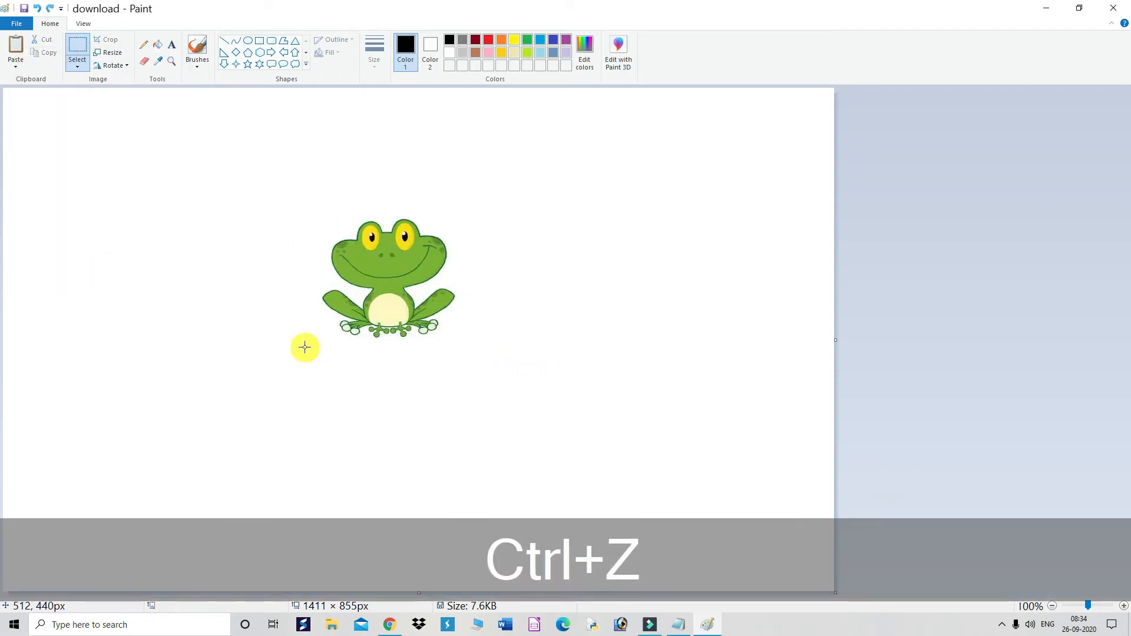
pyautogui.click(111, 52)
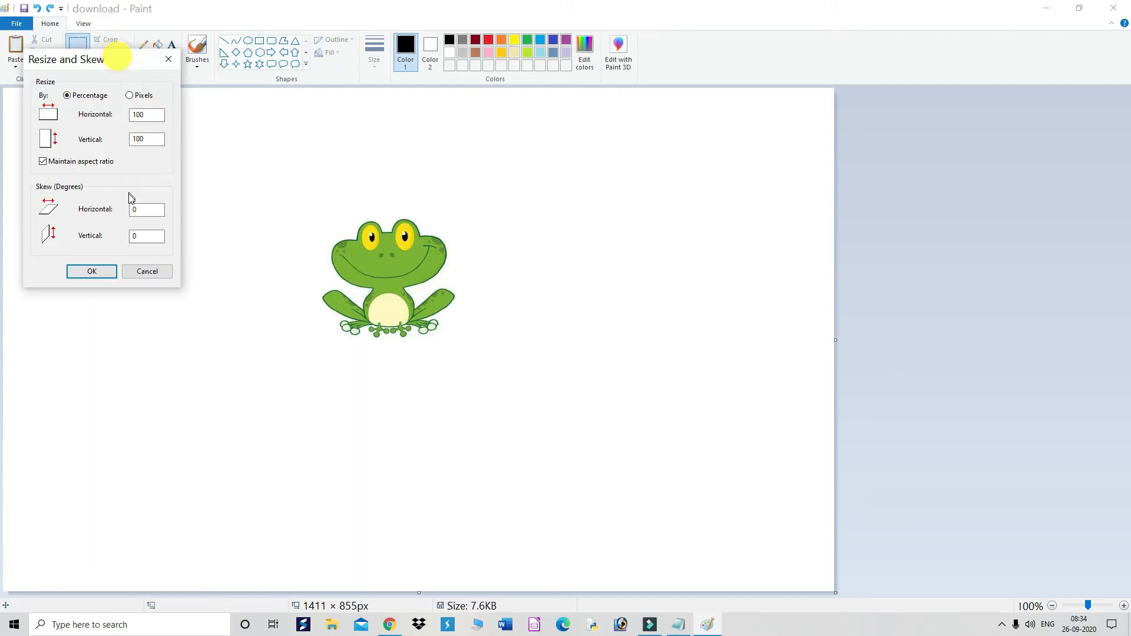
pyautogui.click(140, 209)
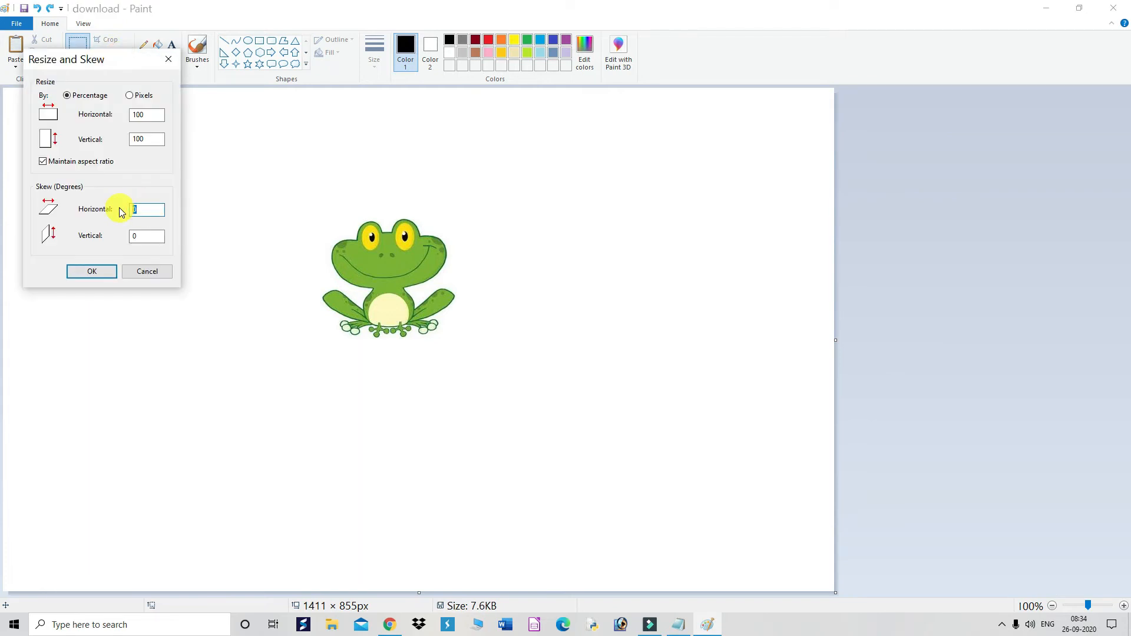
pyautogui.click(146, 271)
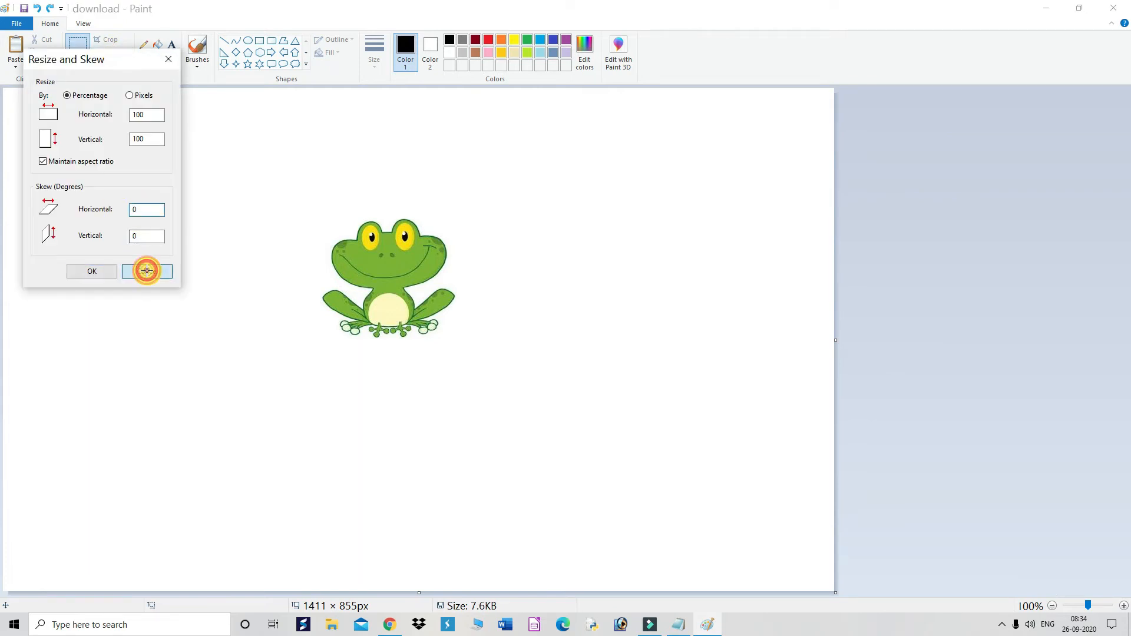
# Select about 310 × 265 px around the frog, skew it horizontally by -30 degrees, and undo the skew
pyautogui.click(87, 45)
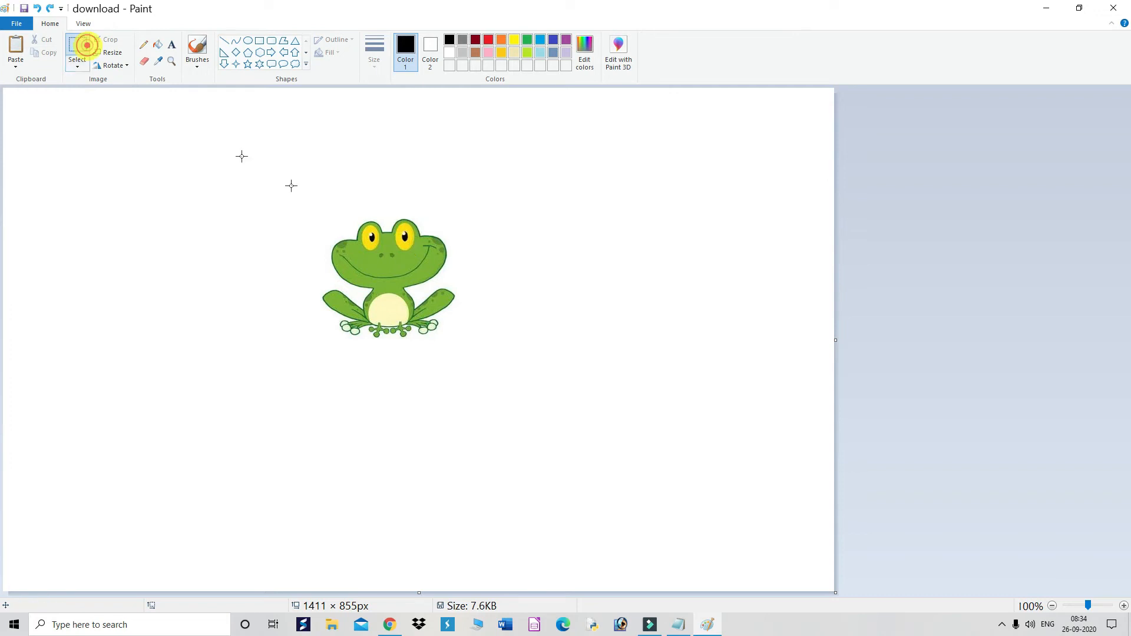
pyautogui.moveTo(293, 201); pyautogui.dragTo(476, 357)
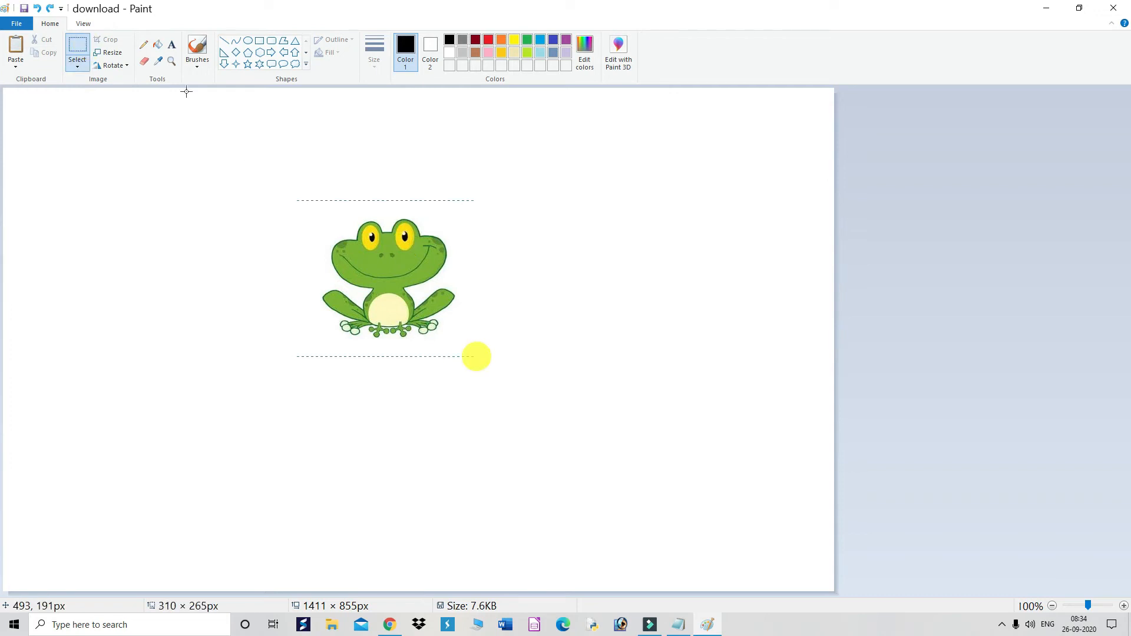
pyautogui.click(110, 52)
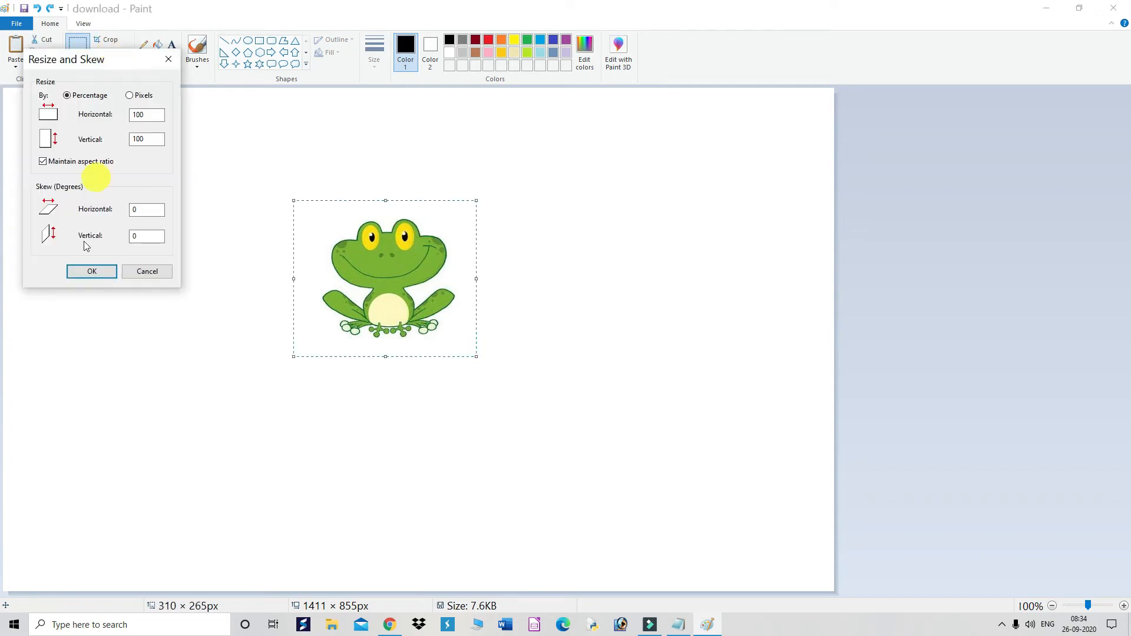
pyautogui.doubleClick(142, 212)
pyautogui.write('-30')
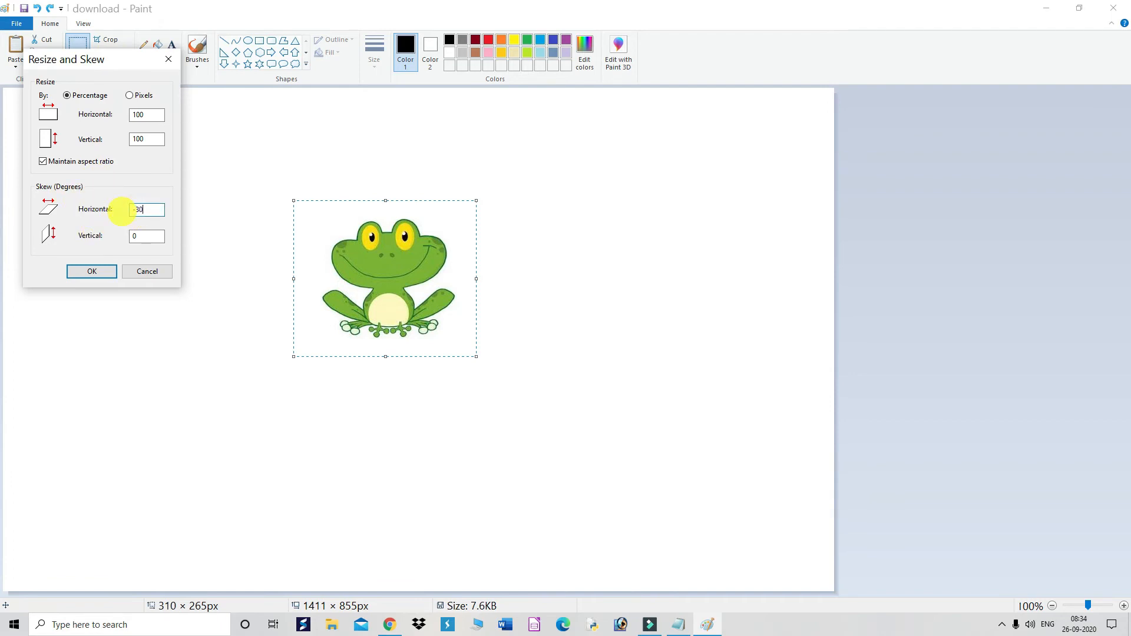
pyautogui.click(103, 275)
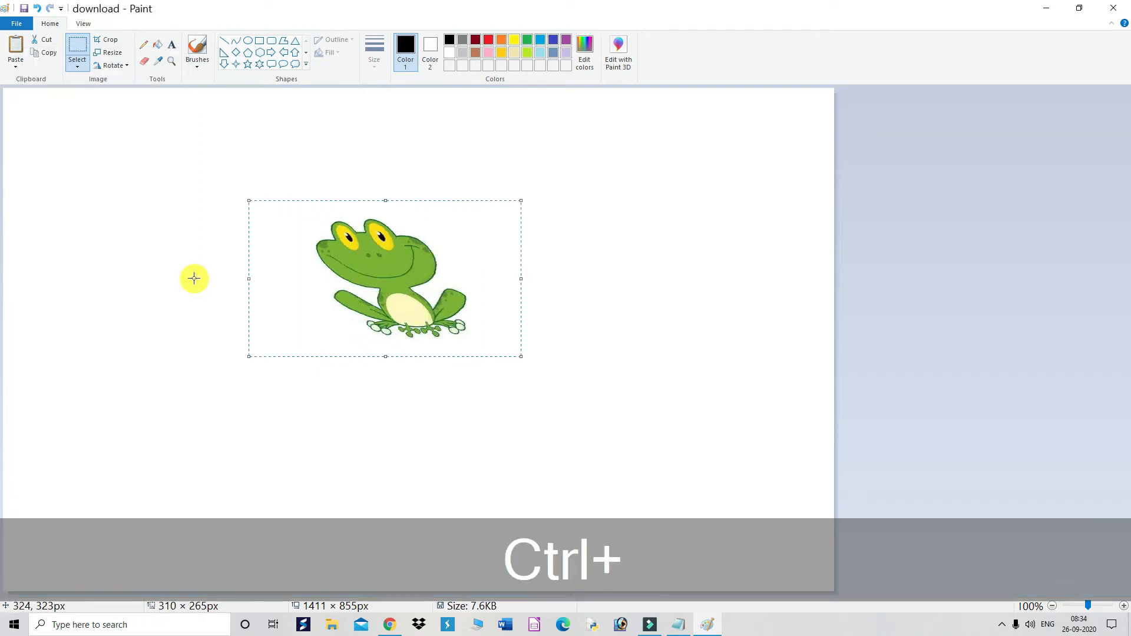
pyautogui.hotkey('ctrl', 'z')
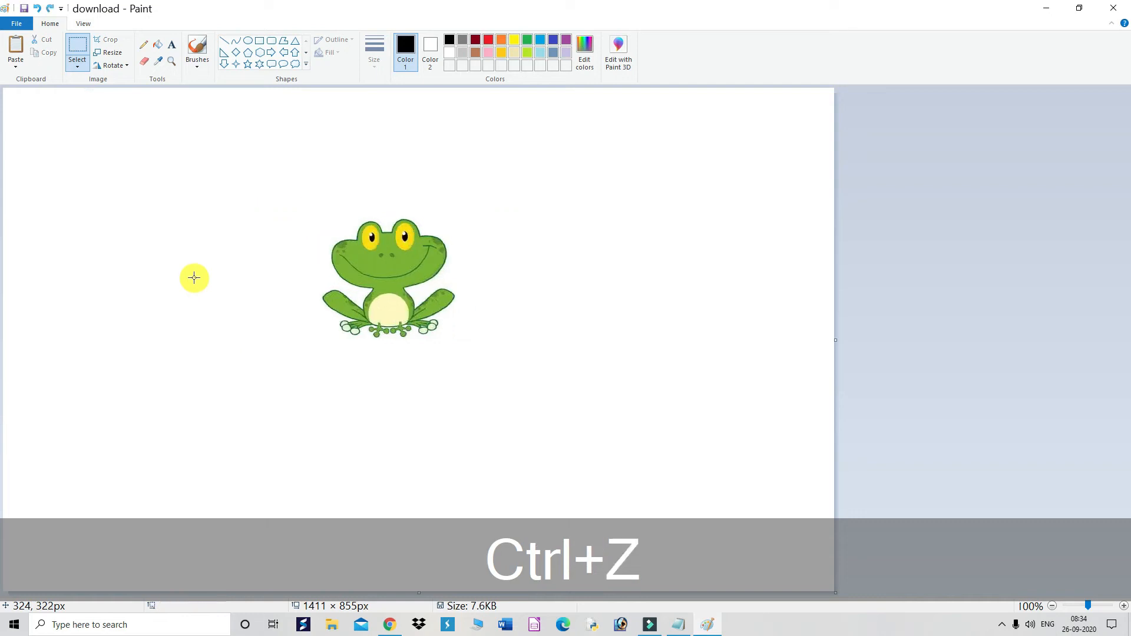
# Select about 283 × 303 px around the frog and skew it vertically by 30 degrees
pyautogui.click(303, 190)
pyautogui.moveTo(303, 189); pyautogui.dragTo(469, 366)
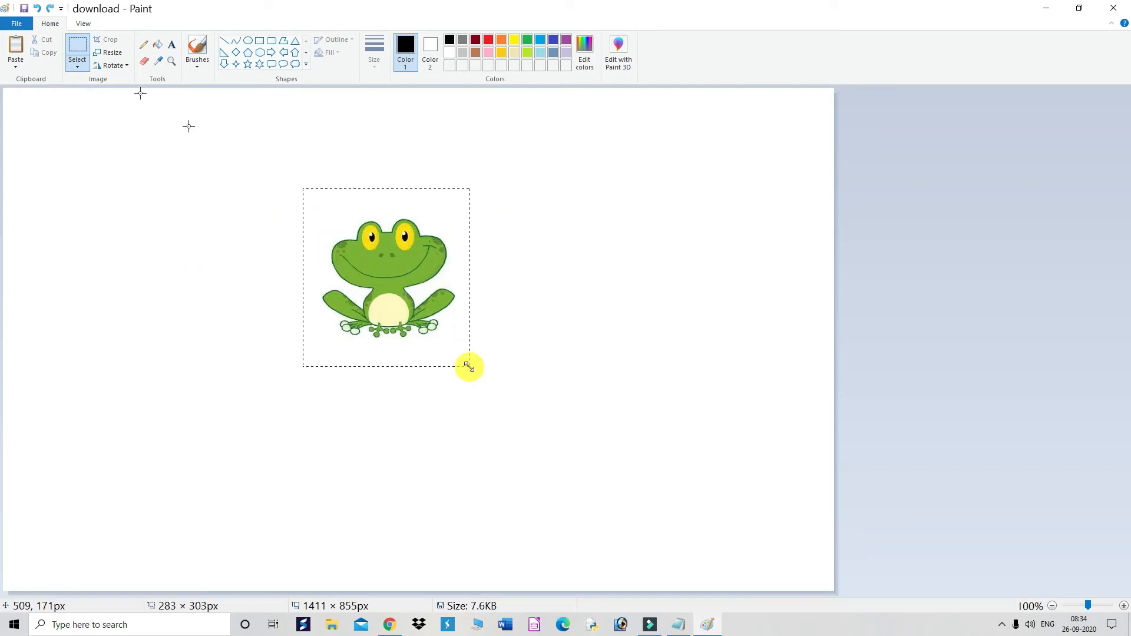
pyautogui.click(109, 54)
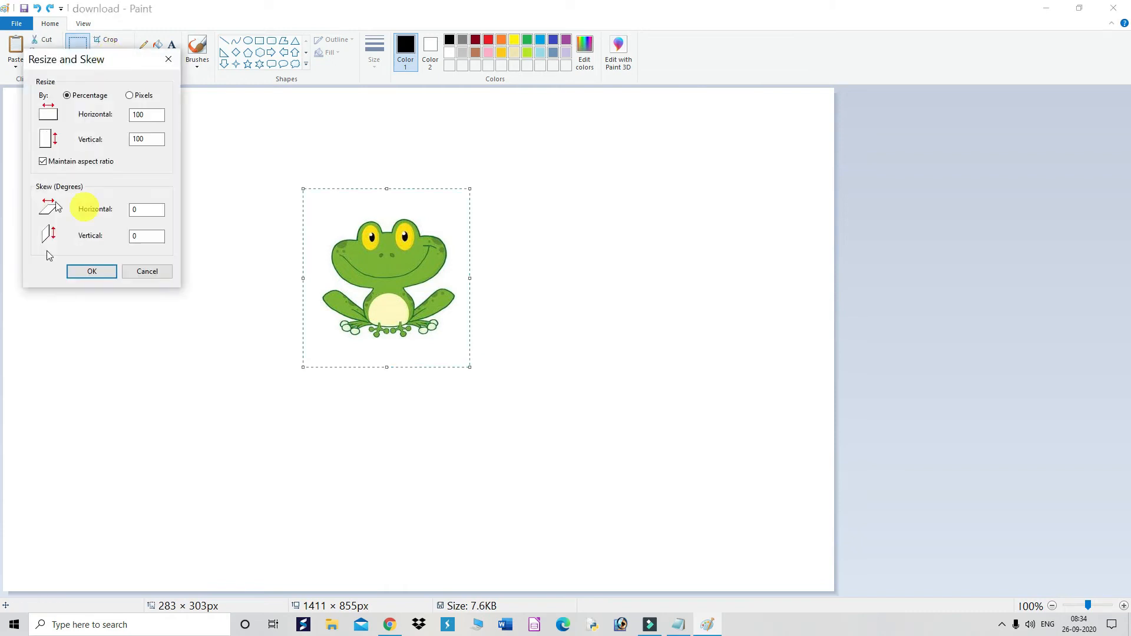
pyautogui.doubleClick(145, 236)
pyautogui.write('30')
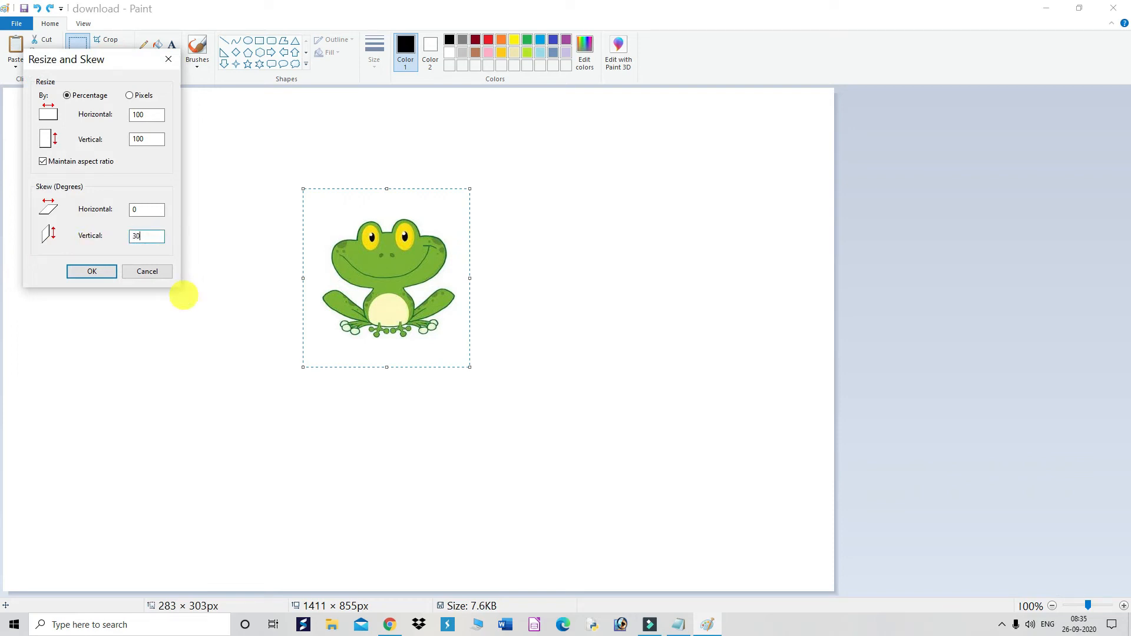
pyautogui.click(110, 272)
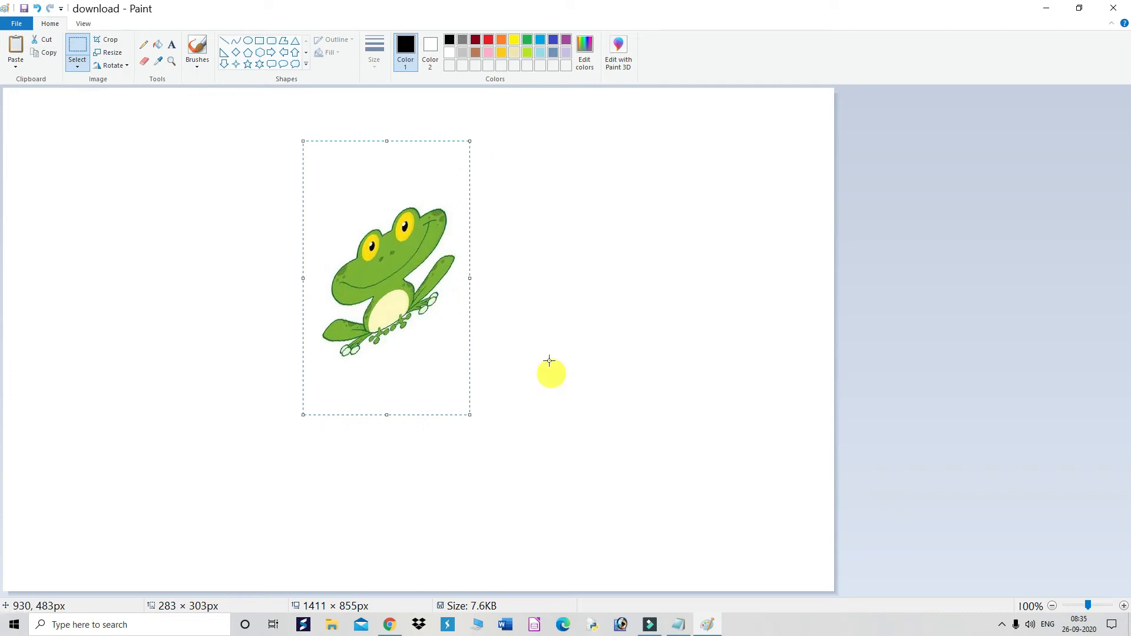
# Undo the frog's vertical skew
pyautogui.press('ctrl')
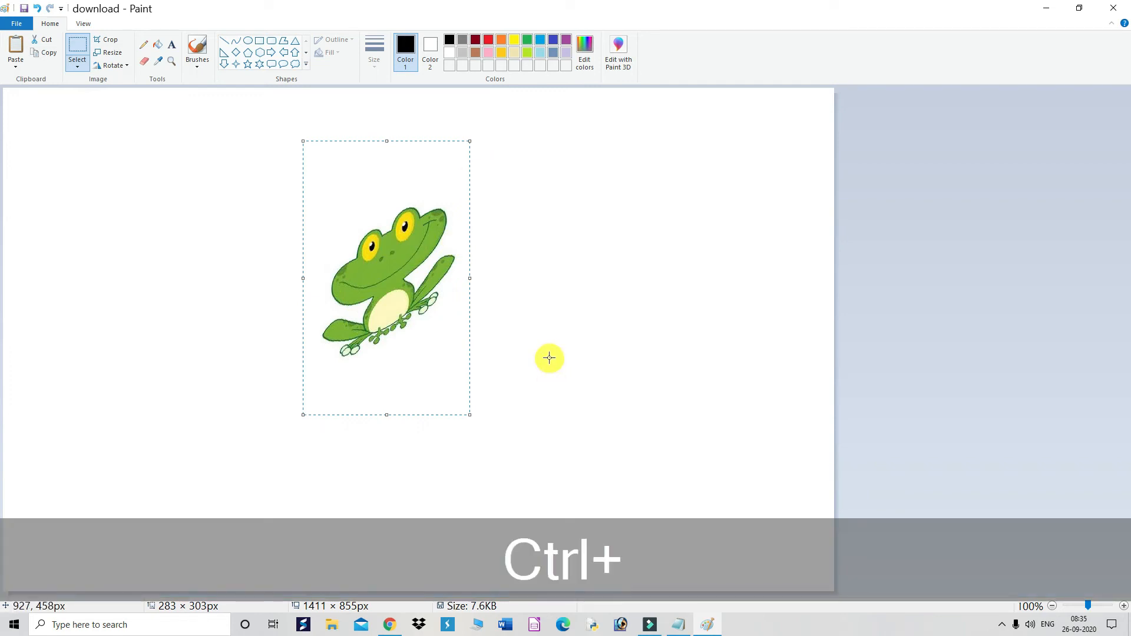
pyautogui.hotkey('ctrl', 'z')
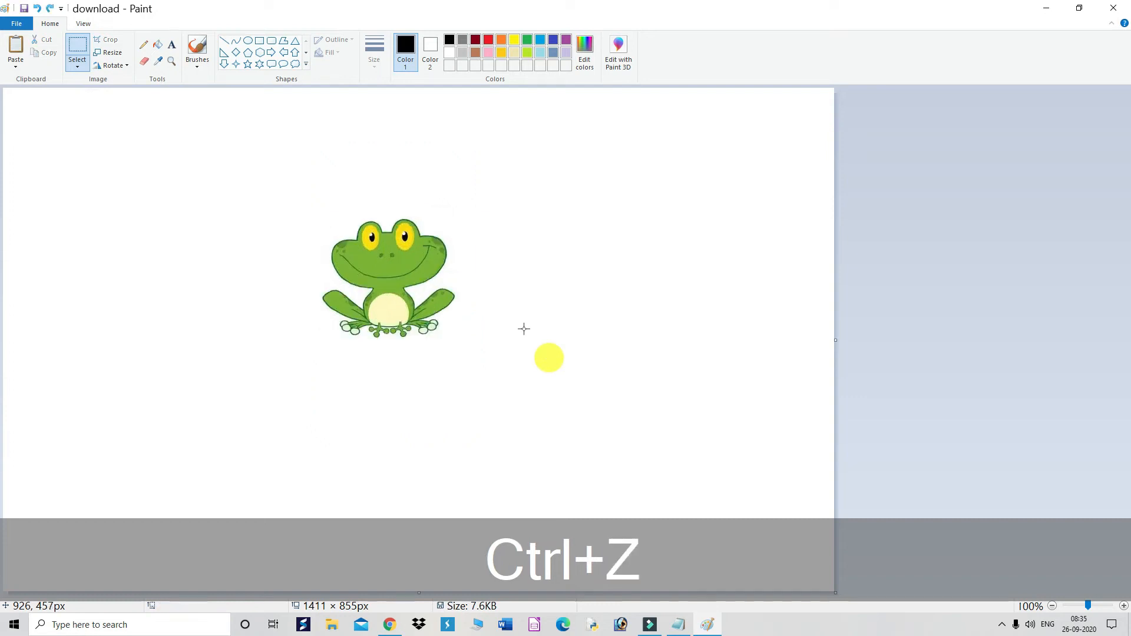
# Switch to the Notepad outline, highlight "Rotate" and "Flip" in topic 5, and return to Paint
pyautogui.click(678, 625)
pyautogui.moveTo(302, 354); pyautogui.dragTo(378, 353)
pyautogui.moveTo(487, 359); pyautogui.dragTo(486, 360)
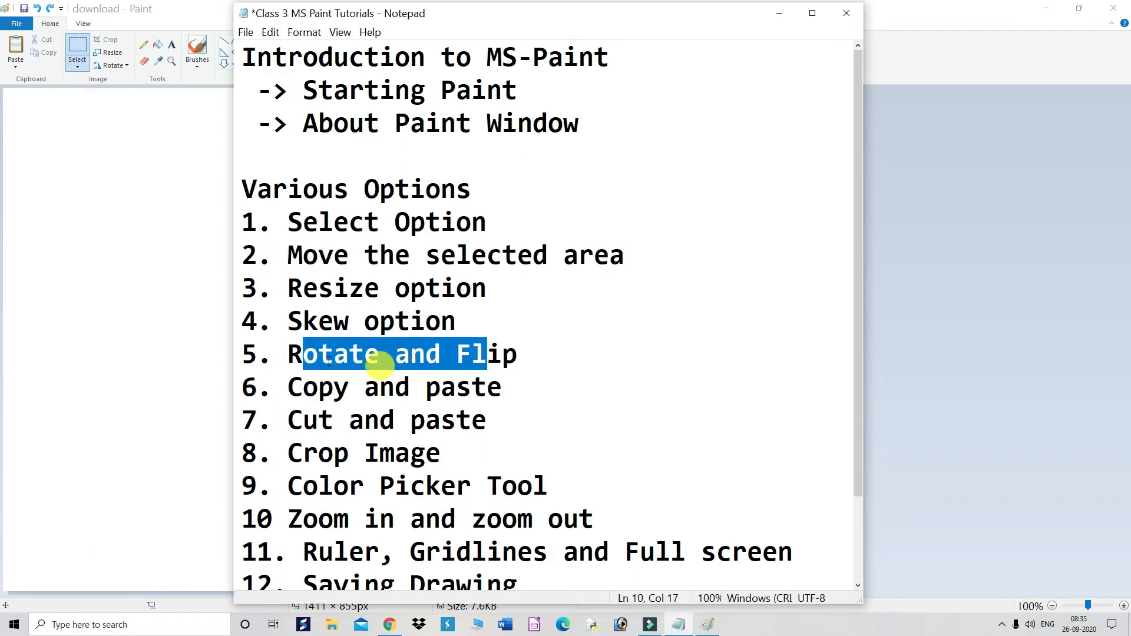
pyautogui.click(334, 355)
pyautogui.moveTo(288, 357); pyautogui.dragTo(379, 360)
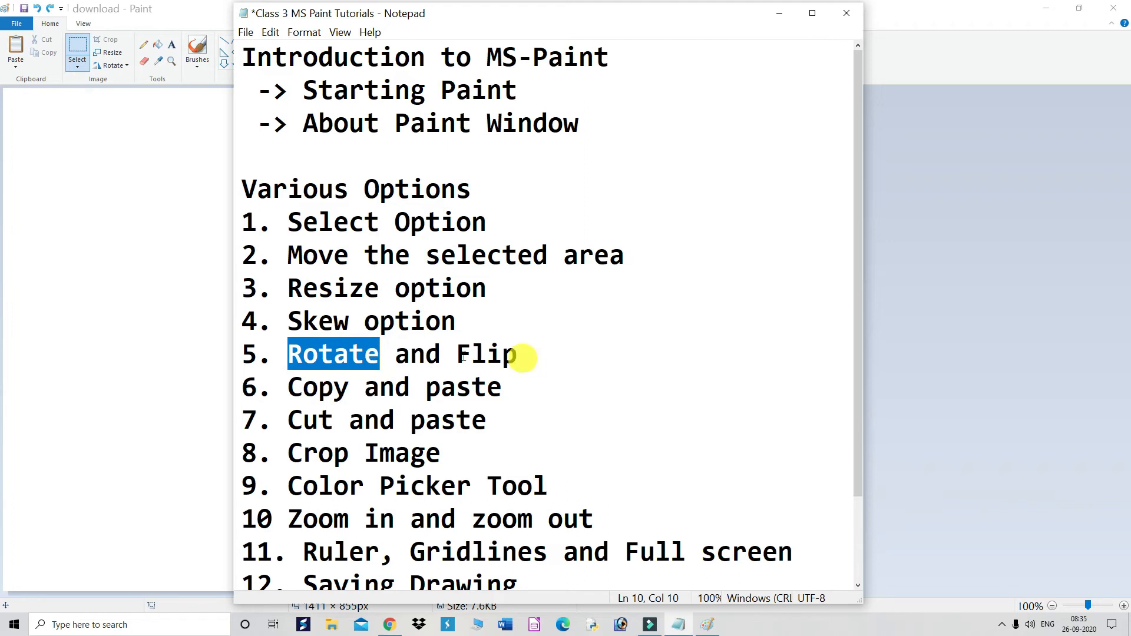
pyautogui.moveTo(456, 356); pyautogui.dragTo(518, 357)
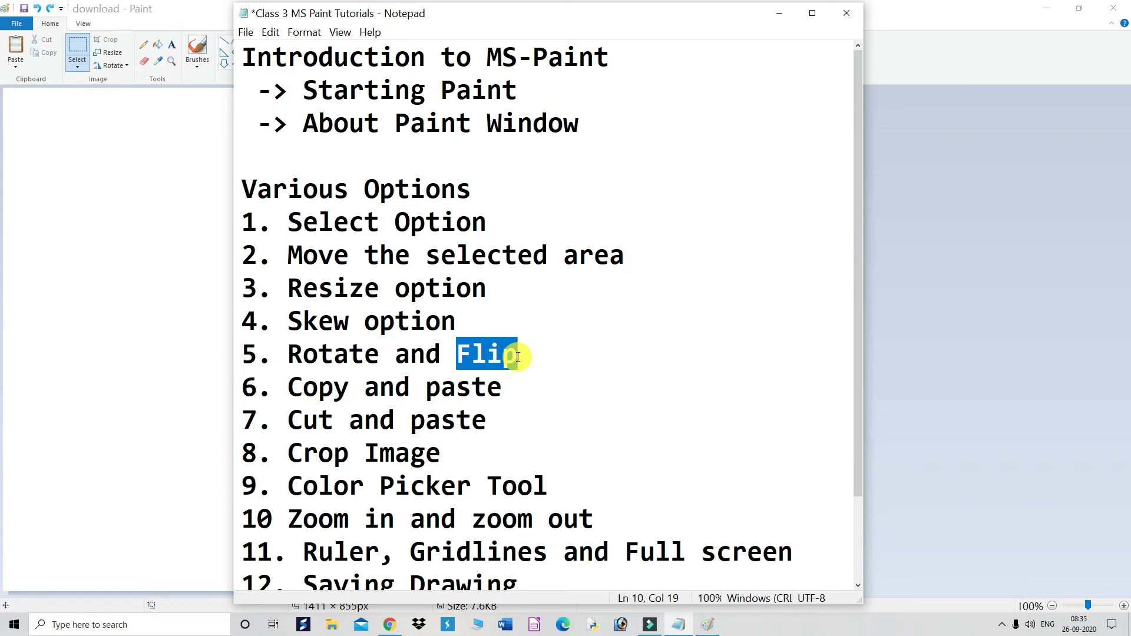
pyautogui.click(778, 21)
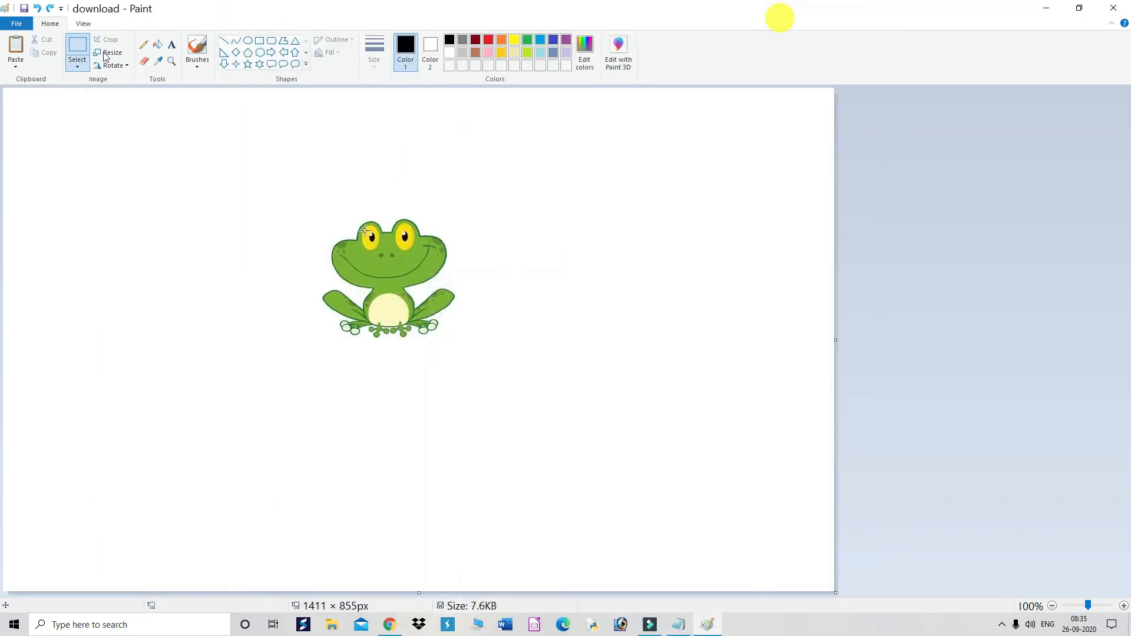
# Select about 298 × 296 px around the frog, rotate it right by 90°, and rotate it back left by 90°
pyautogui.moveTo(295, 198); pyautogui.dragTo(472, 372)
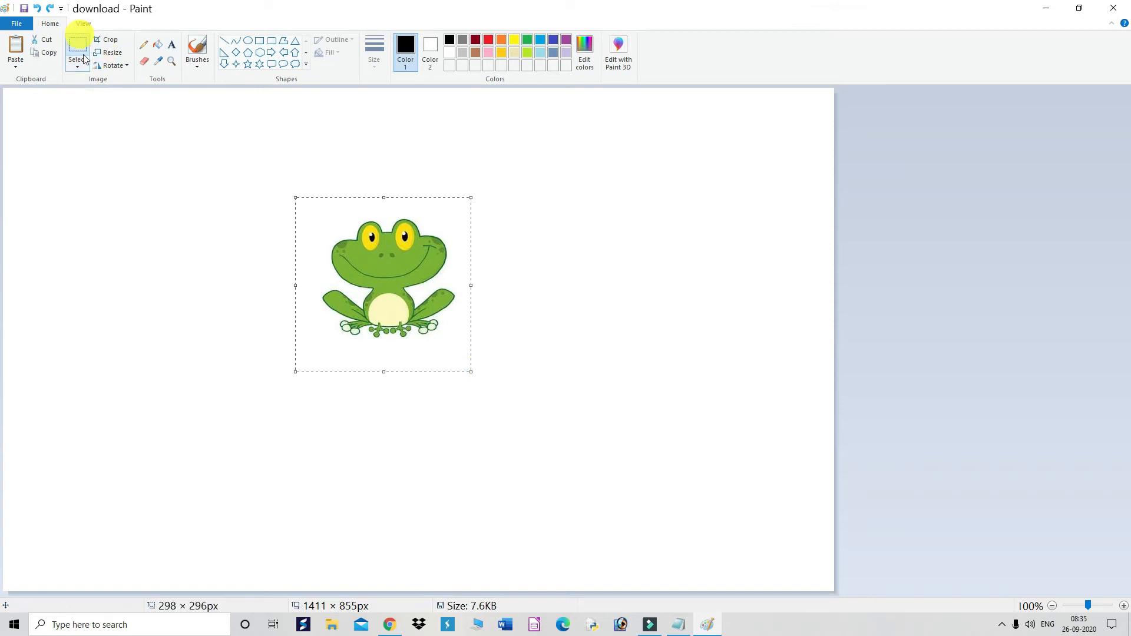
pyautogui.click(122, 66)
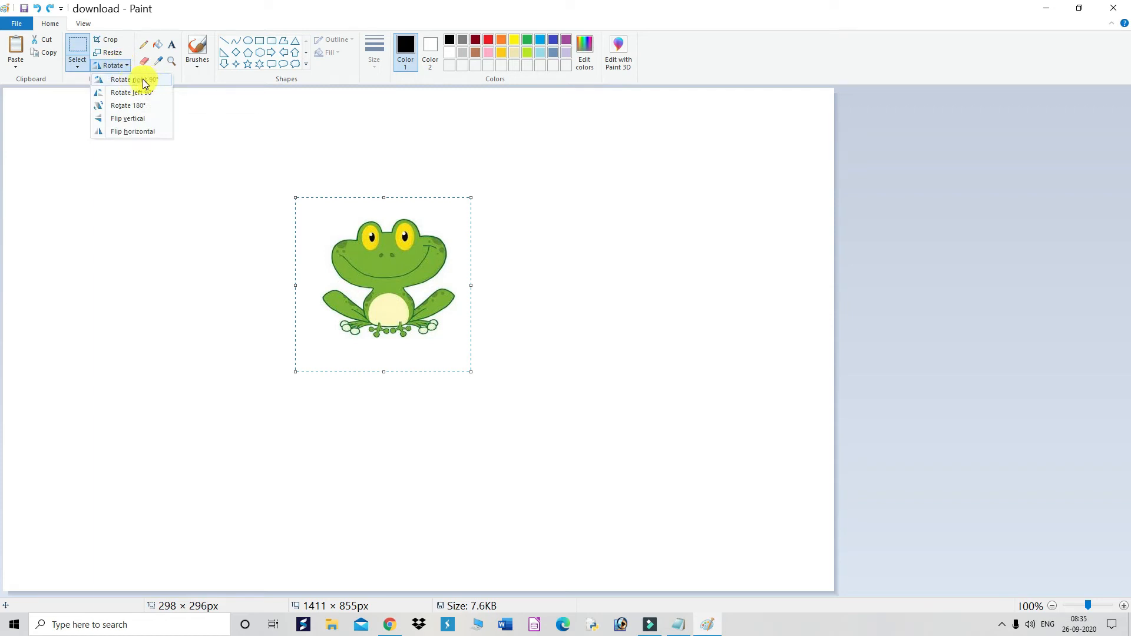
pyautogui.click(143, 79)
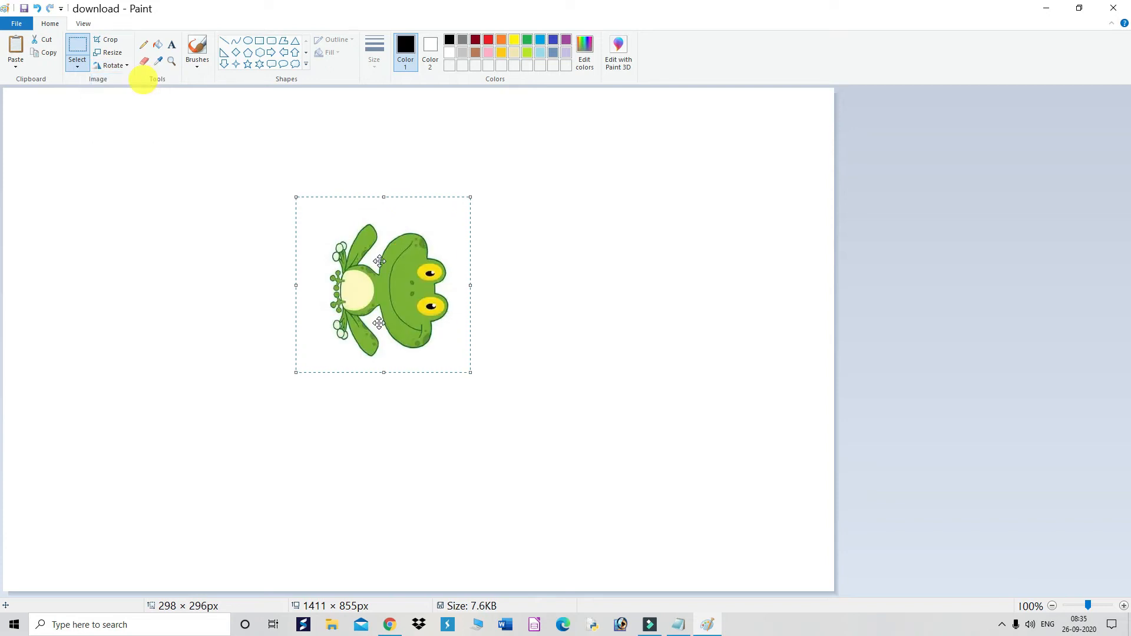
pyautogui.click(115, 66)
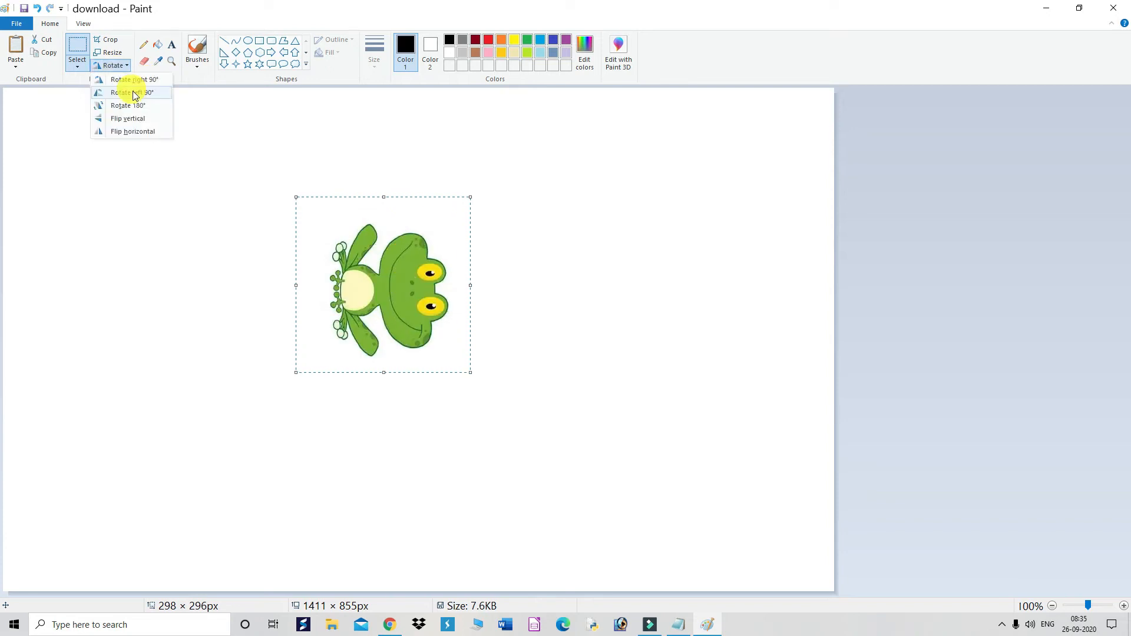
pyautogui.click(133, 92)
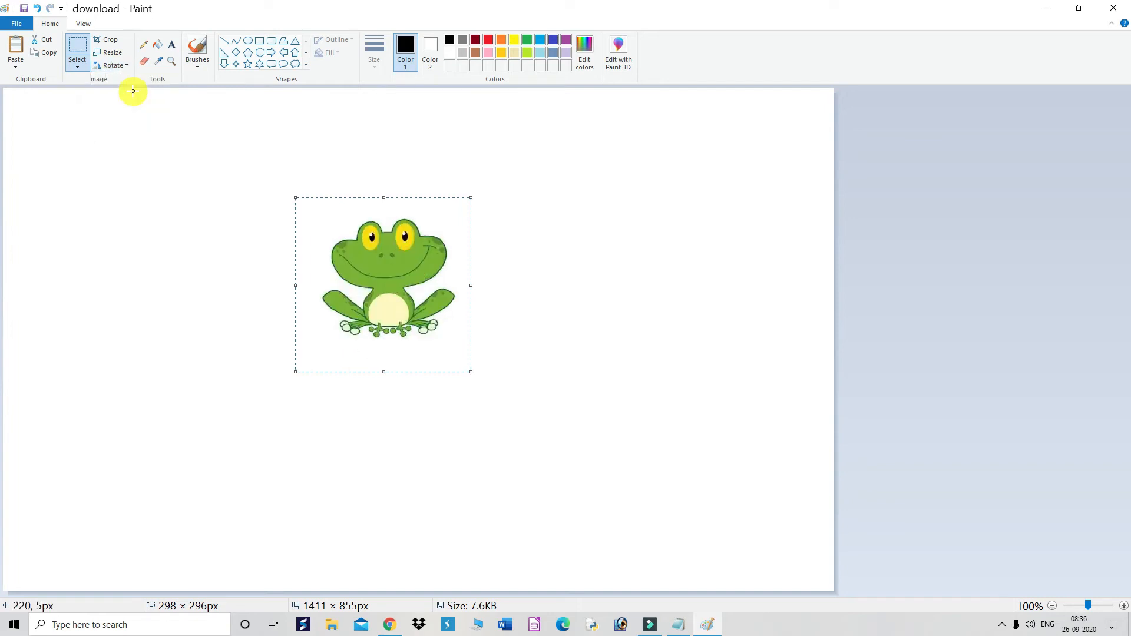
# Rotate the selected frog by 180°, and turn it left by 90° and back right by 90°
pyautogui.click(119, 65)
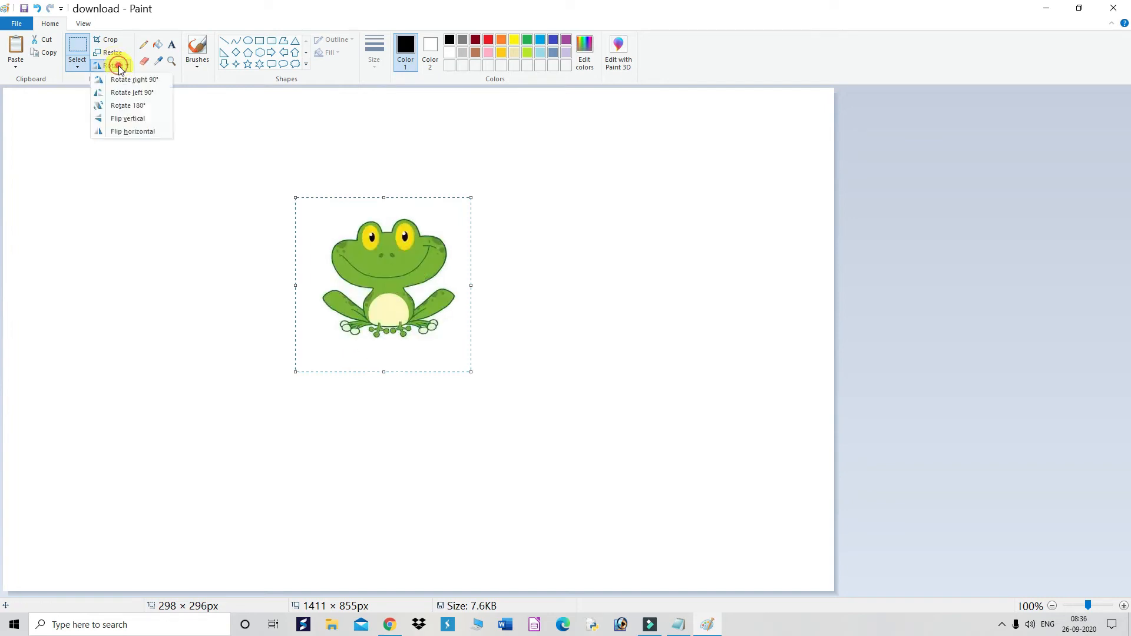
pyautogui.click(132, 106)
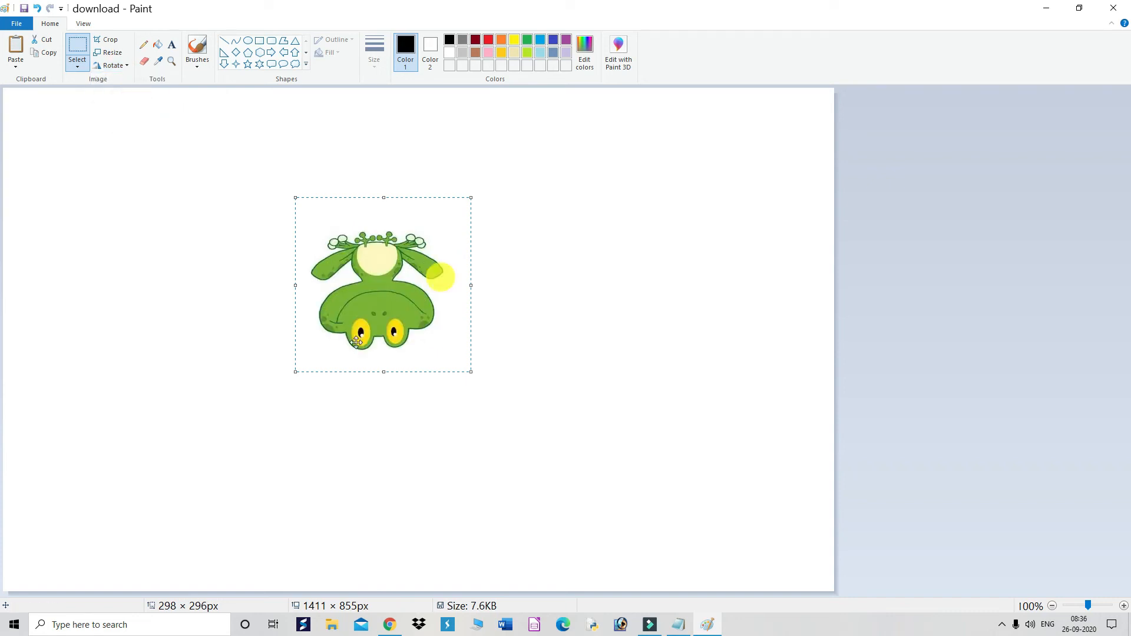
pyautogui.click(121, 65)
pyautogui.click(129, 96)
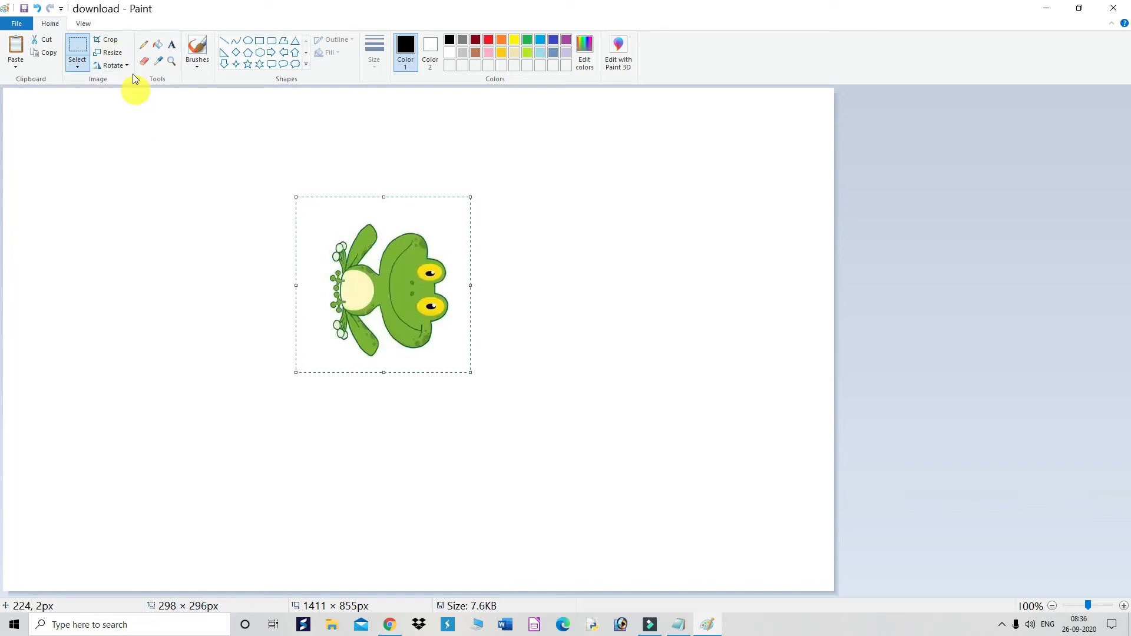
pyautogui.click(121, 66)
pyautogui.click(129, 83)
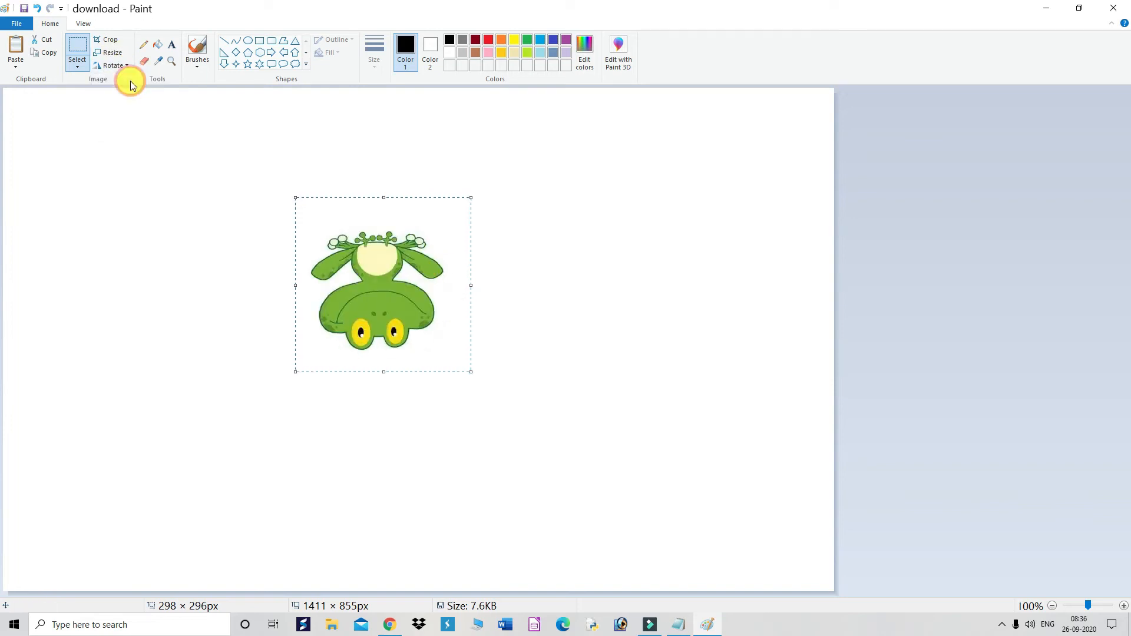
# Rotate the upside-down frog left by 90° once and right by 90° three times to bring it upright
pyautogui.click(119, 66)
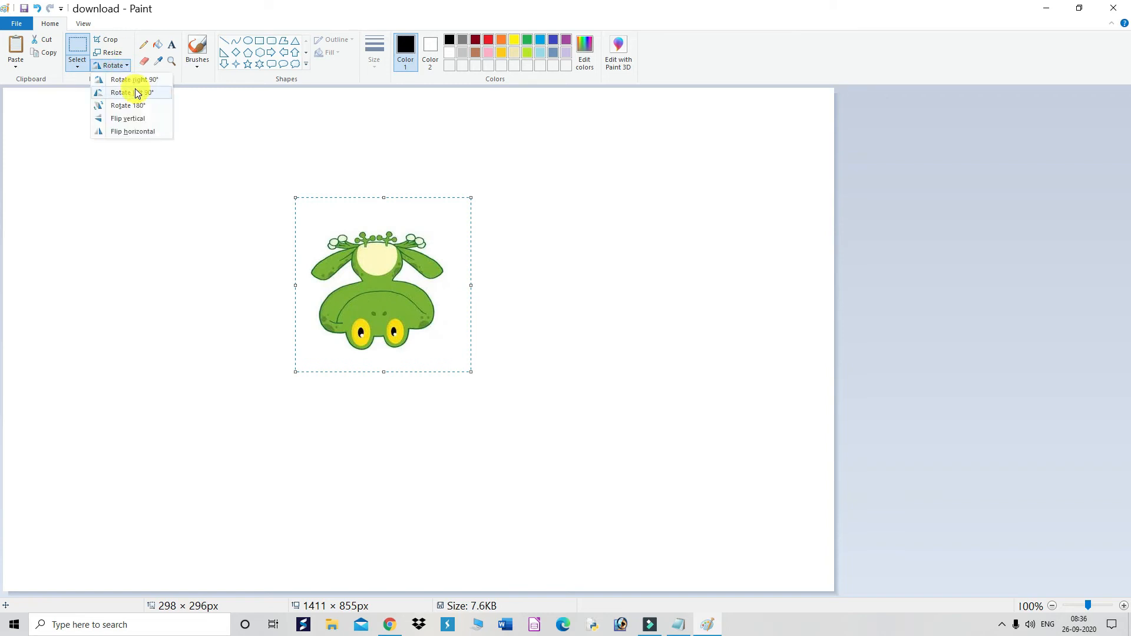
pyautogui.click(136, 93)
pyautogui.click(118, 66)
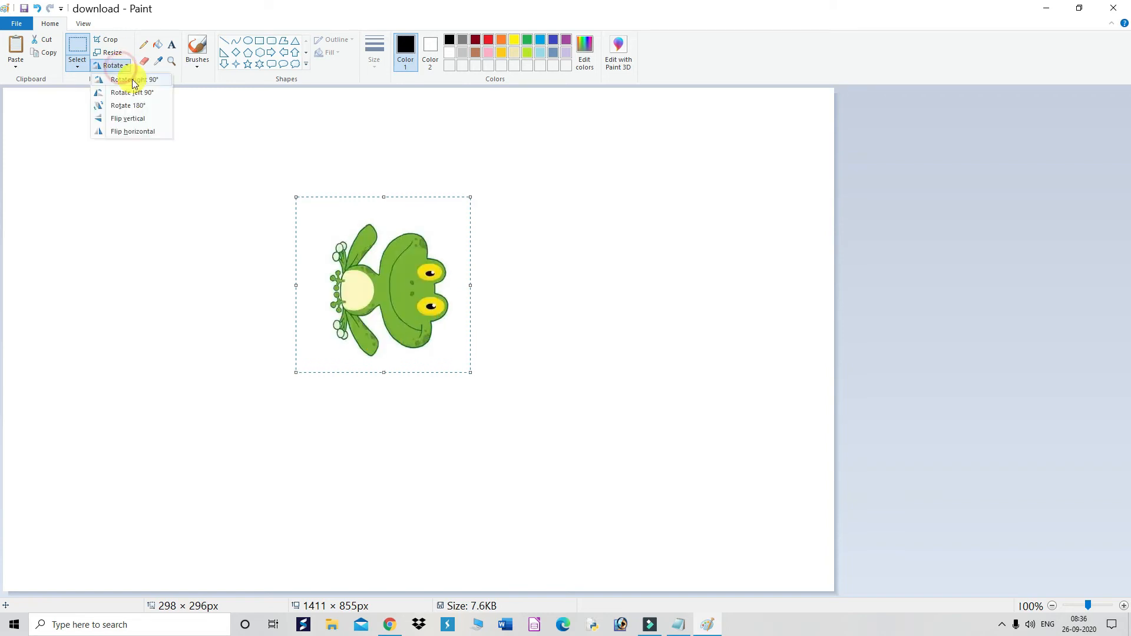
pyautogui.click(134, 80)
pyautogui.click(125, 68)
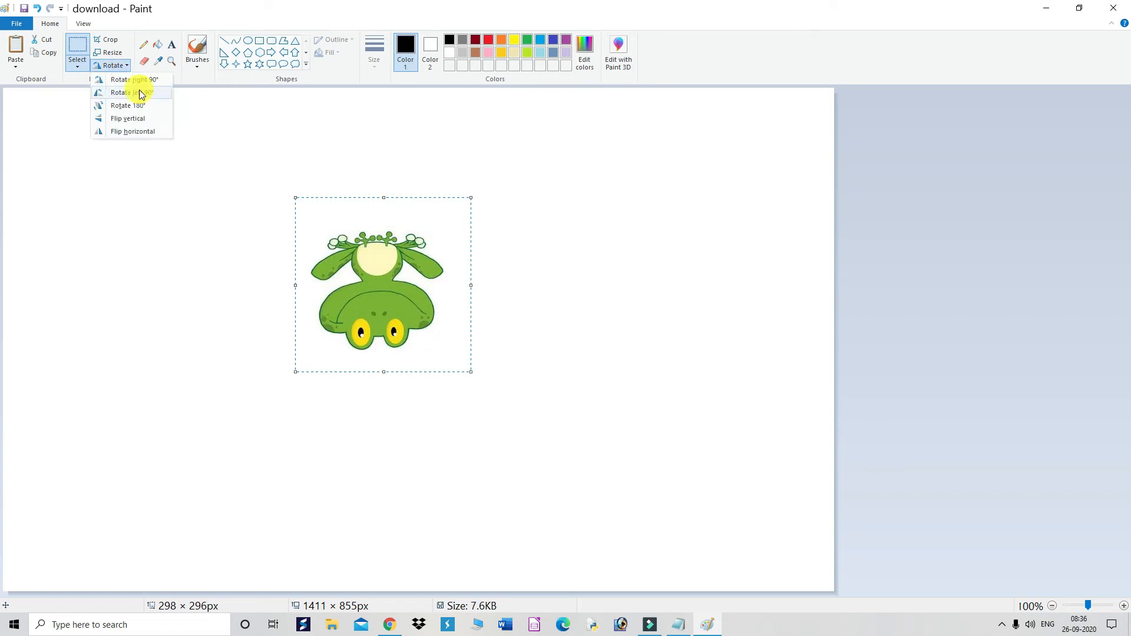
pyautogui.click(137, 80)
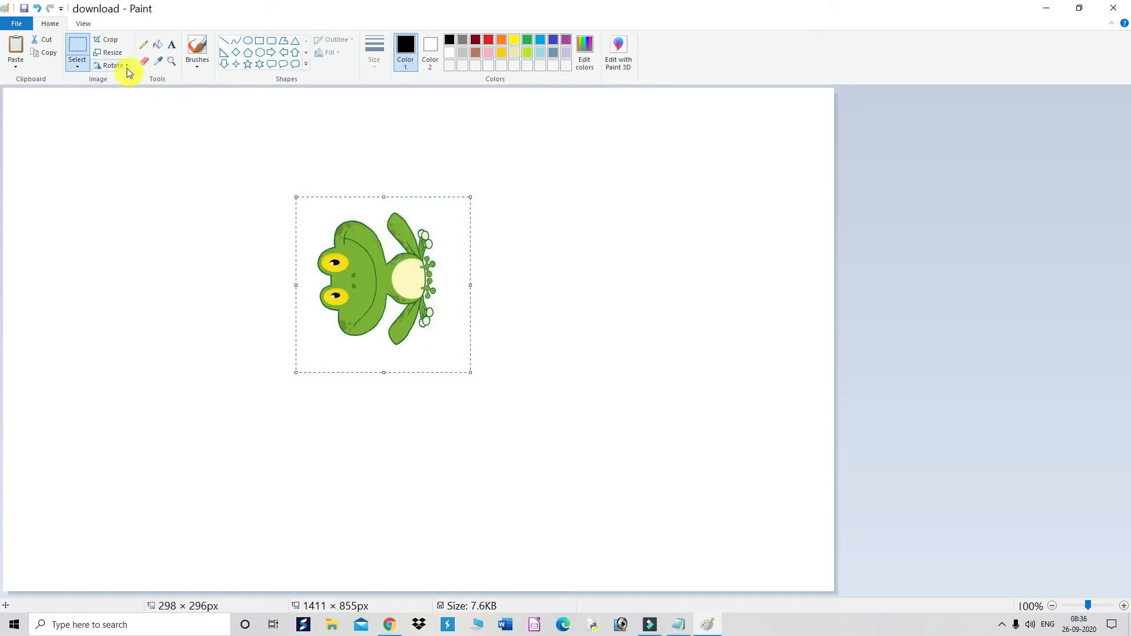
pyautogui.click(125, 67)
pyautogui.click(135, 79)
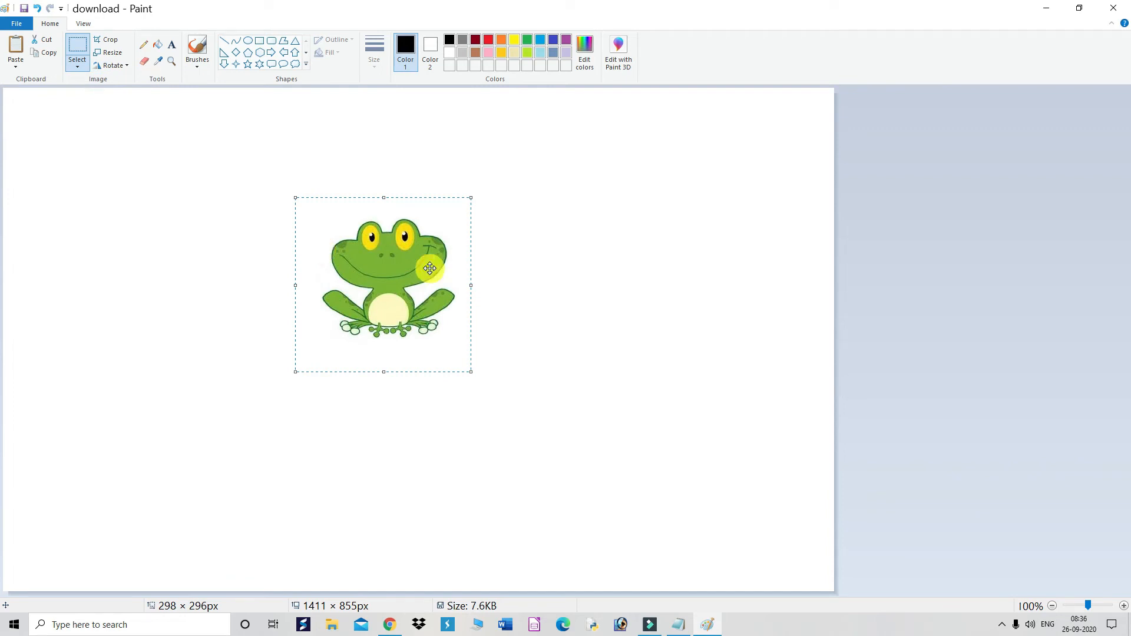
# Flip the selected frog vertically, and flip it vertically again to restore its orientation
pyautogui.click(126, 66)
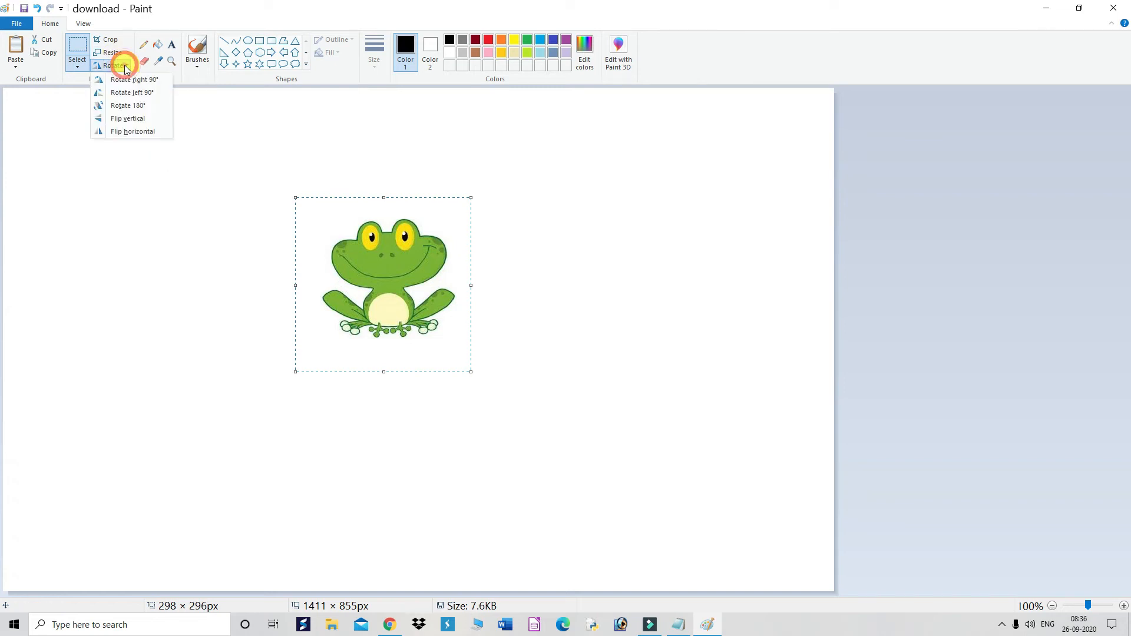
pyautogui.click(140, 119)
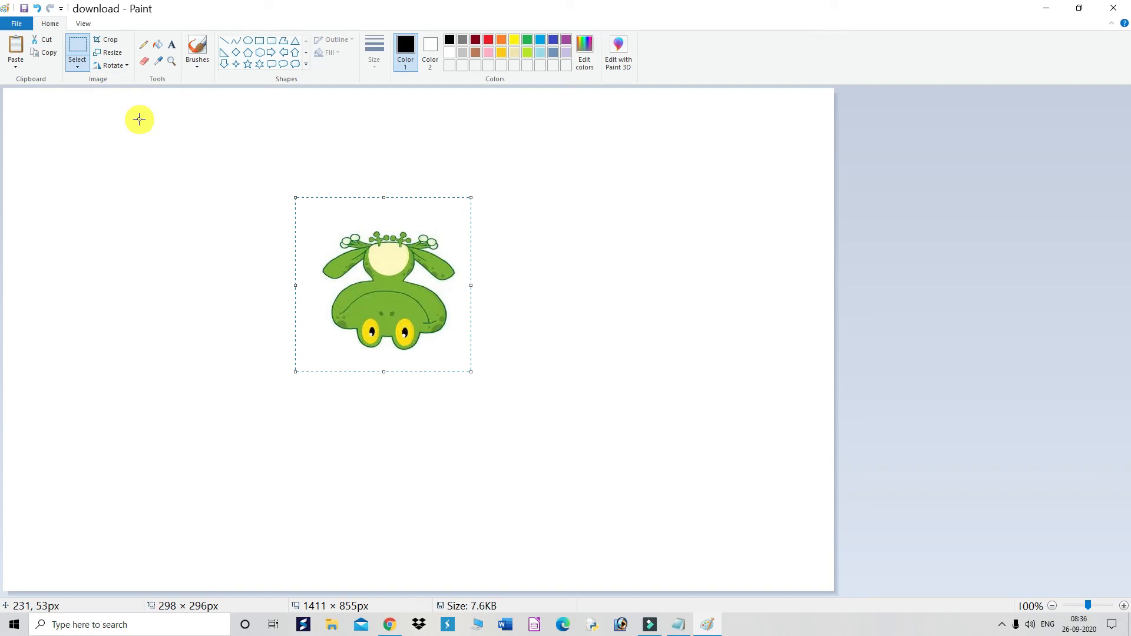
pyautogui.click(123, 69)
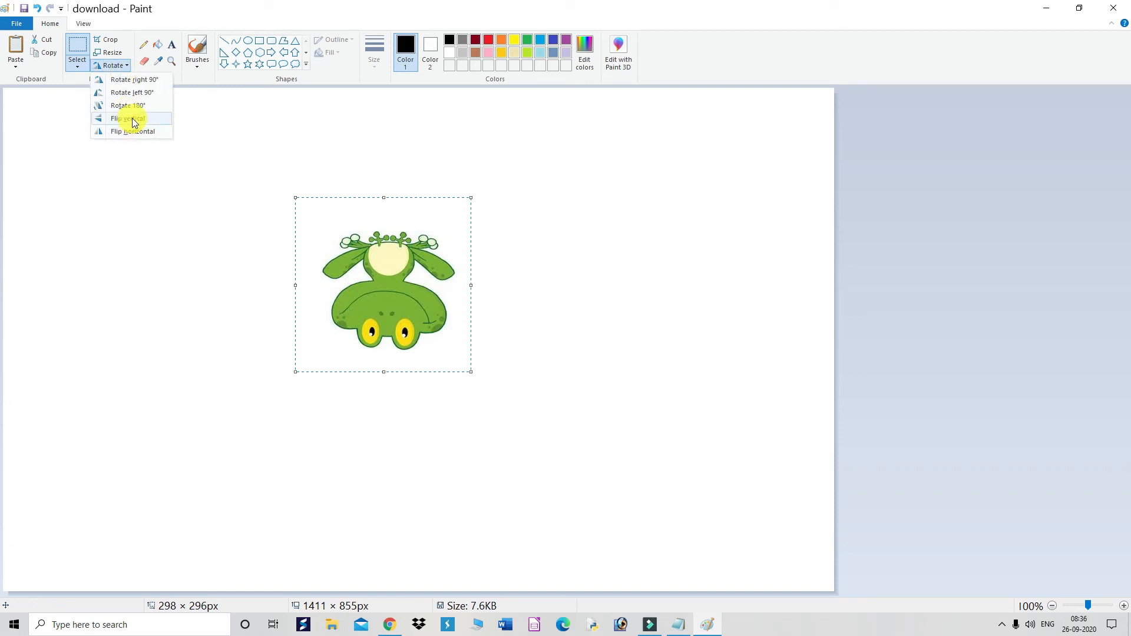
pyautogui.click(135, 122)
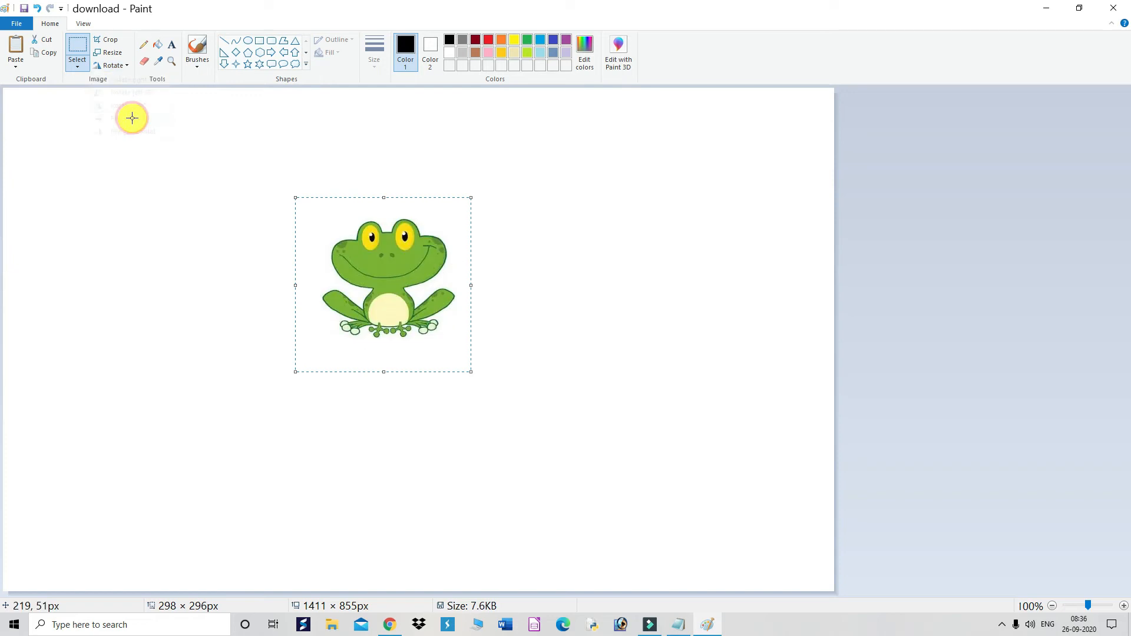
# Flip the selected frog horizontally, and flip it horizontally again to restore its orientation
pyautogui.click(121, 66)
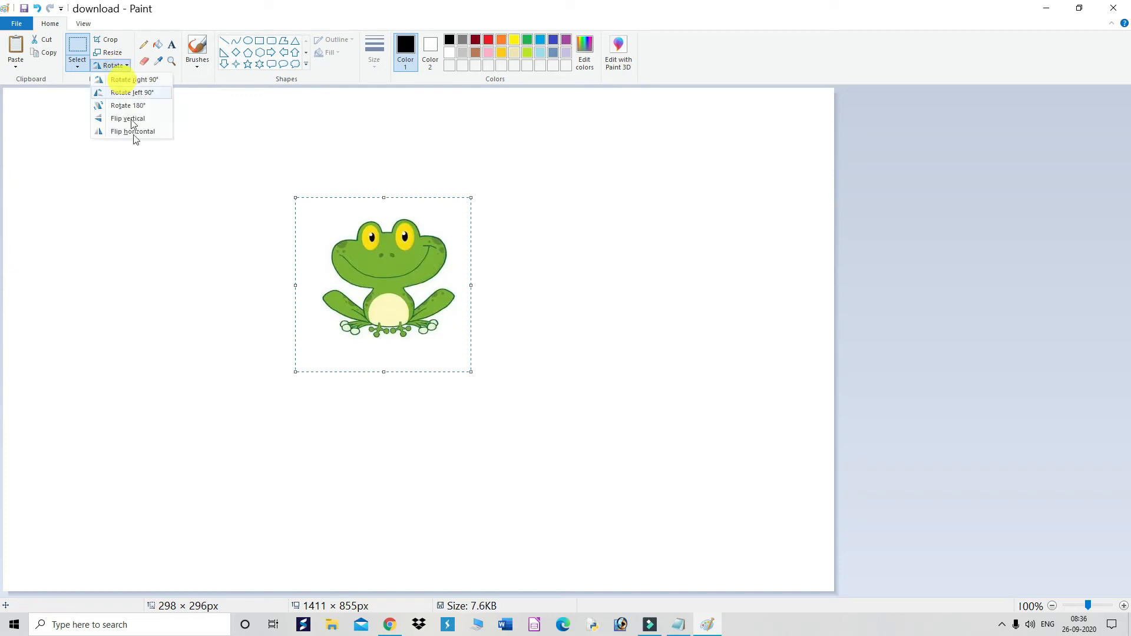
pyautogui.click(133, 134)
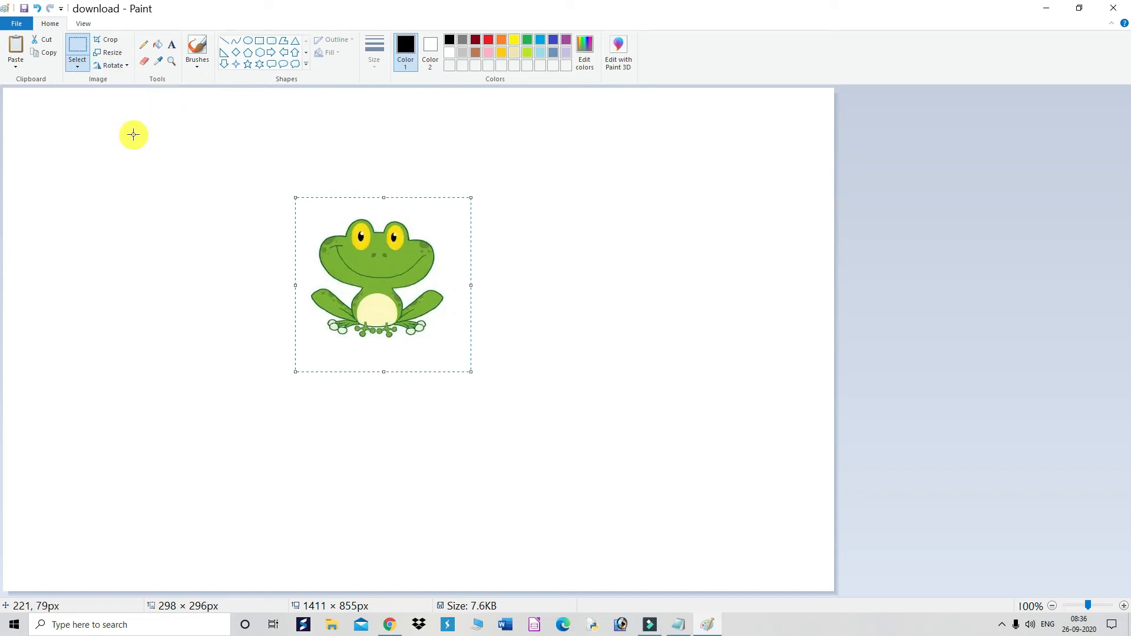
pyautogui.click(121, 66)
pyautogui.click(133, 131)
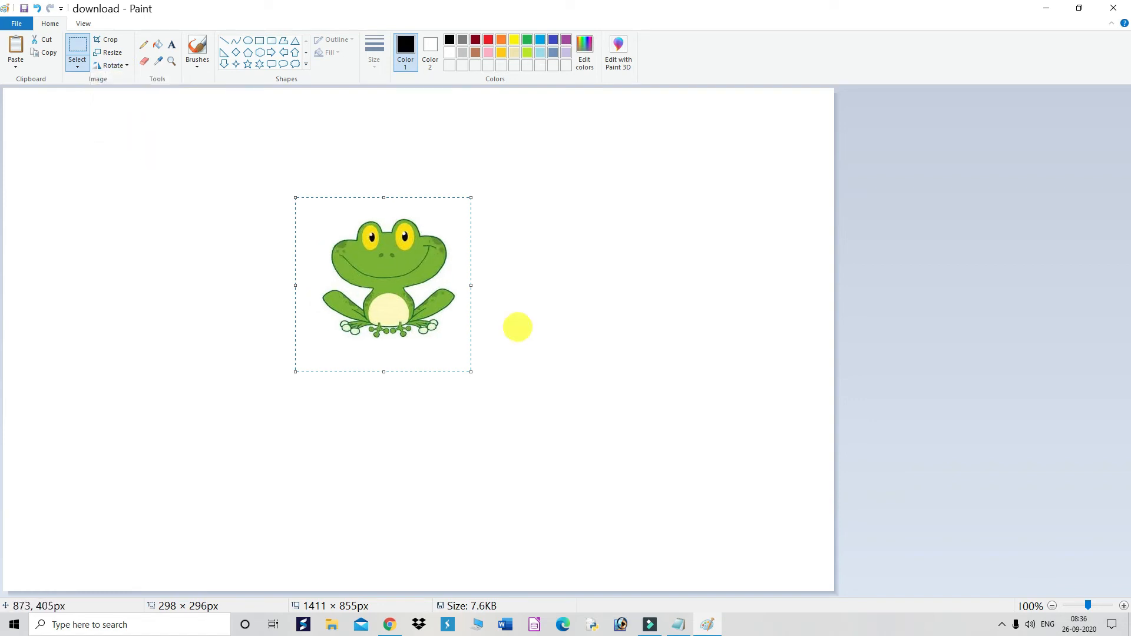
# Switch to the Notepad outline, highlight the topics "Copy and paste" and "Cut and paste", and return to Paint
pyautogui.click(686, 624)
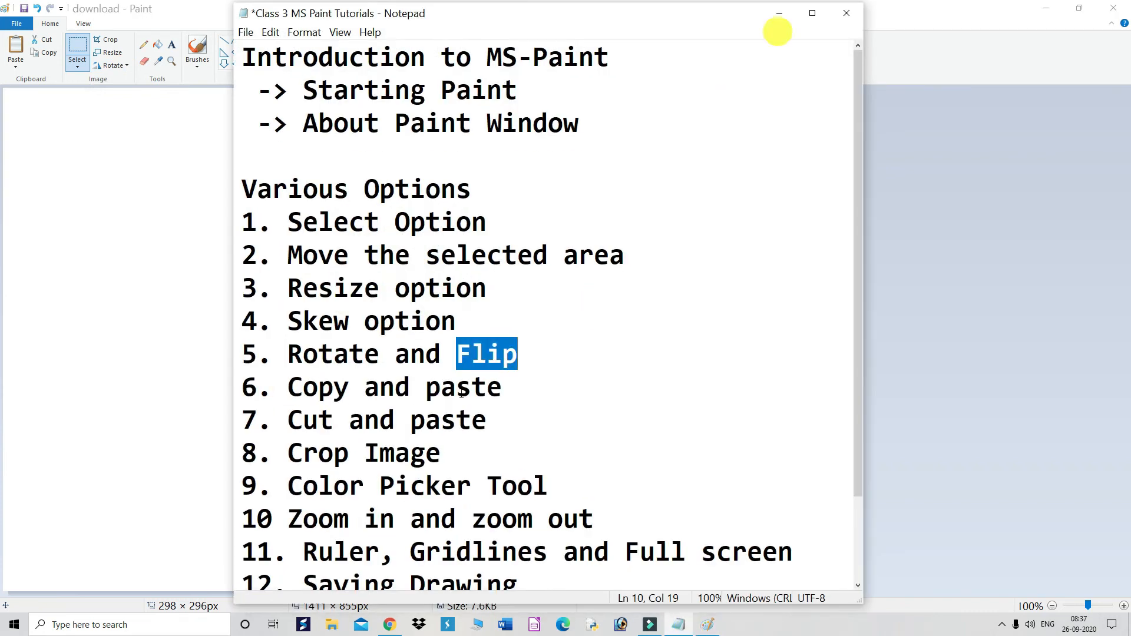
pyautogui.moveTo(288, 388); pyautogui.dragTo(484, 389)
pyautogui.click(492, 432)
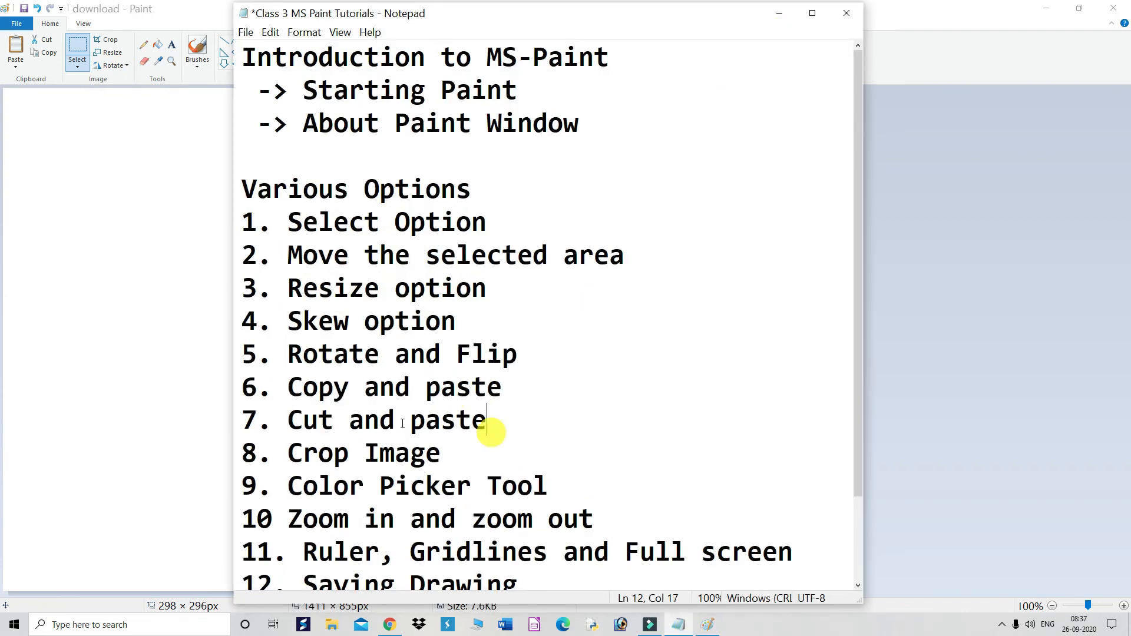
pyautogui.moveTo(403, 423); pyautogui.dragTo(292, 422)
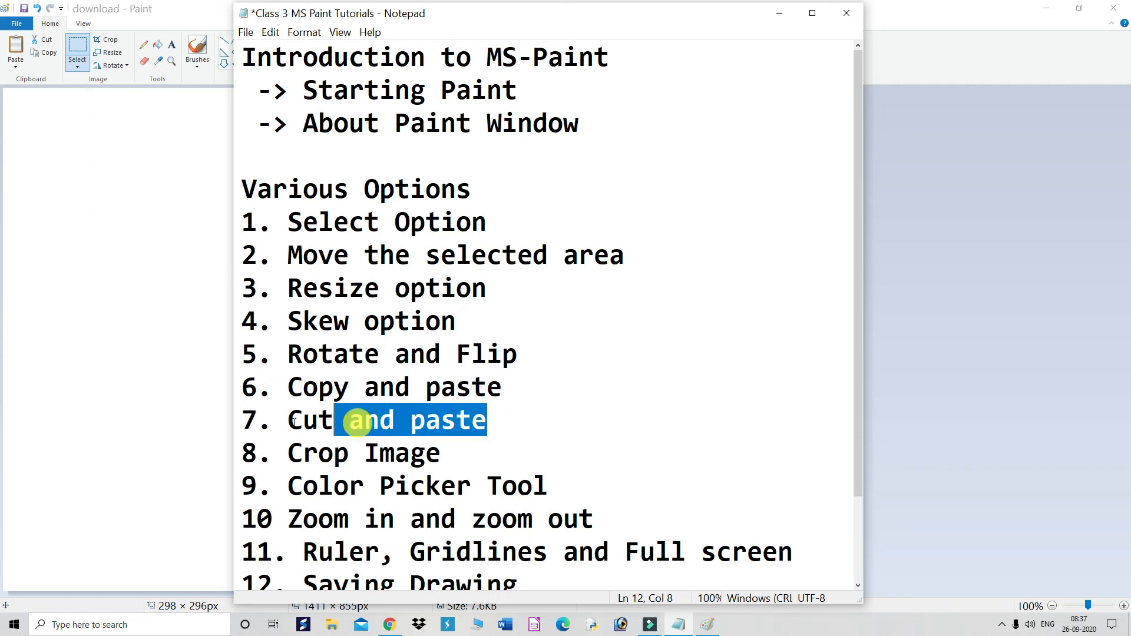
pyautogui.click(541, 444)
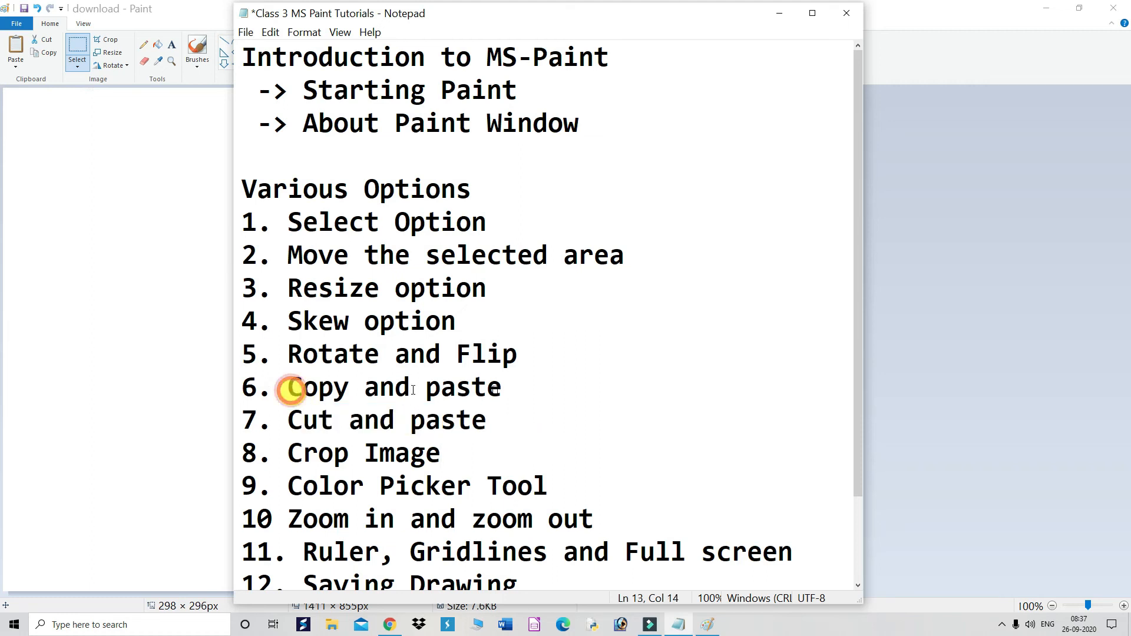
pyautogui.moveTo(289, 389); pyautogui.dragTo(499, 390)
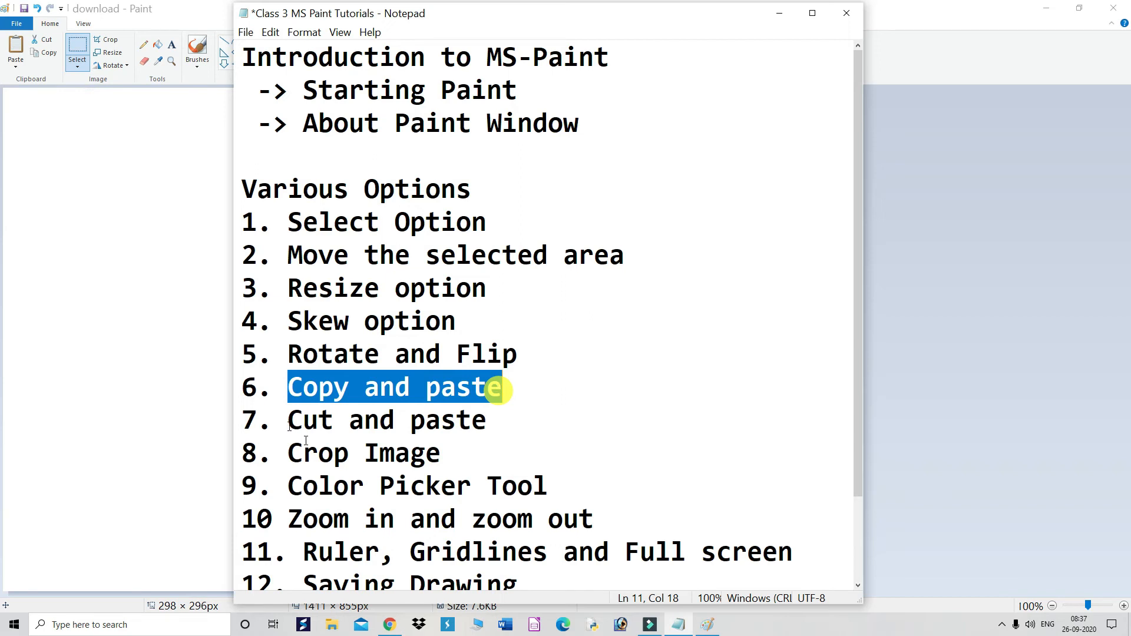
pyautogui.moveTo(290, 422); pyautogui.dragTo(488, 425)
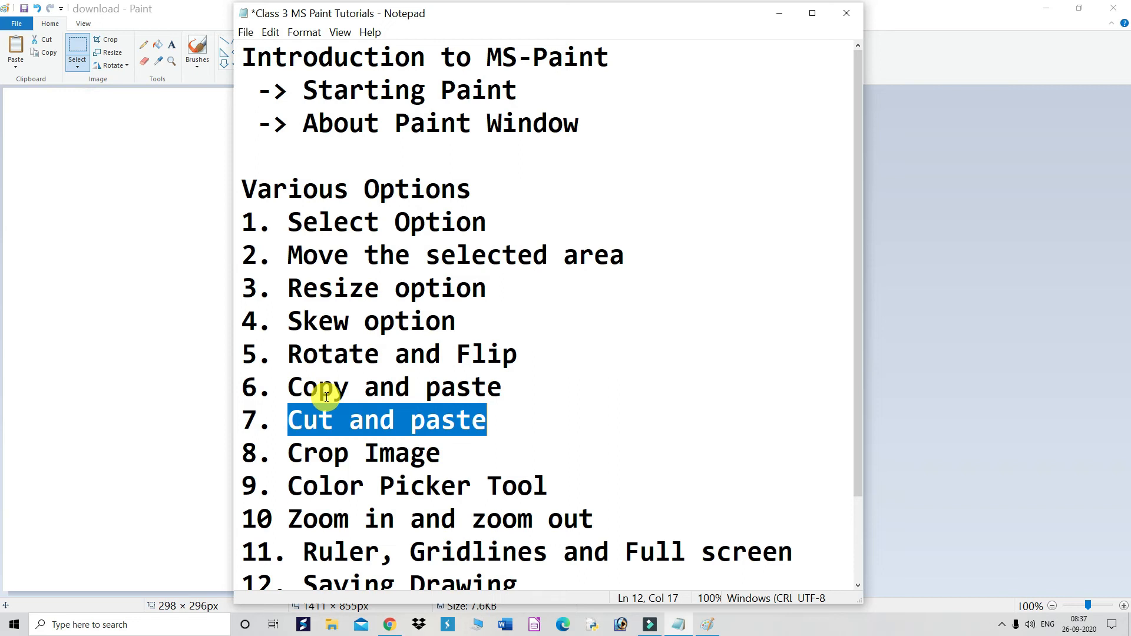
pyautogui.click(779, 13)
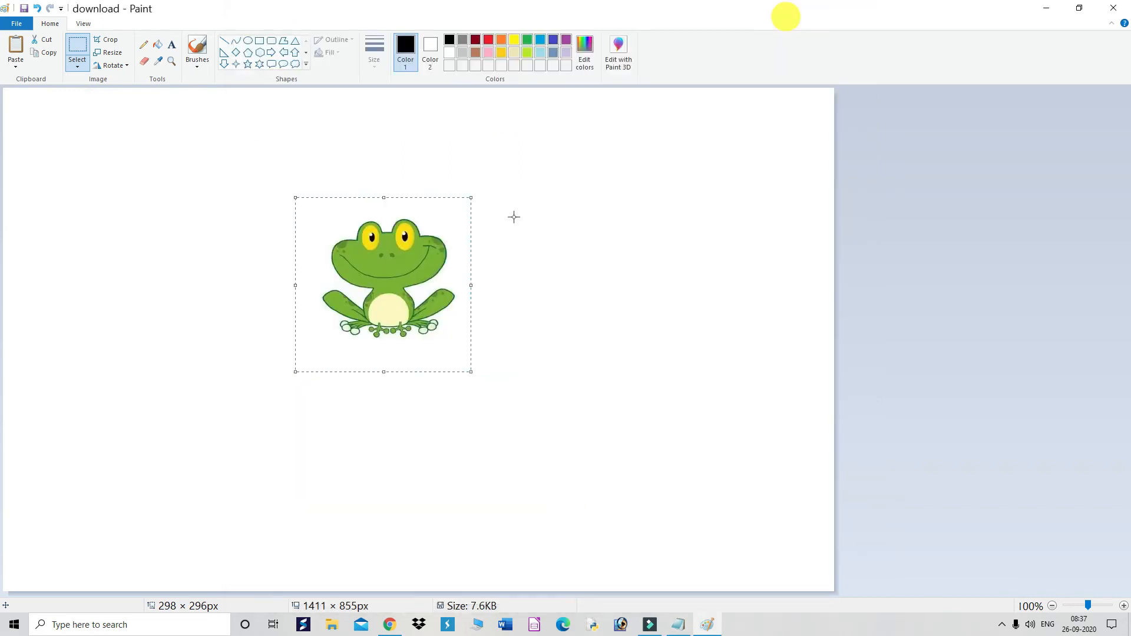
# Select an area of about 290 × 280 px around the frog, copy it, and paste a copy to the right of the original
pyautogui.click(77, 45)
pyautogui.moveTo(299, 195); pyautogui.dragTo(470, 359)
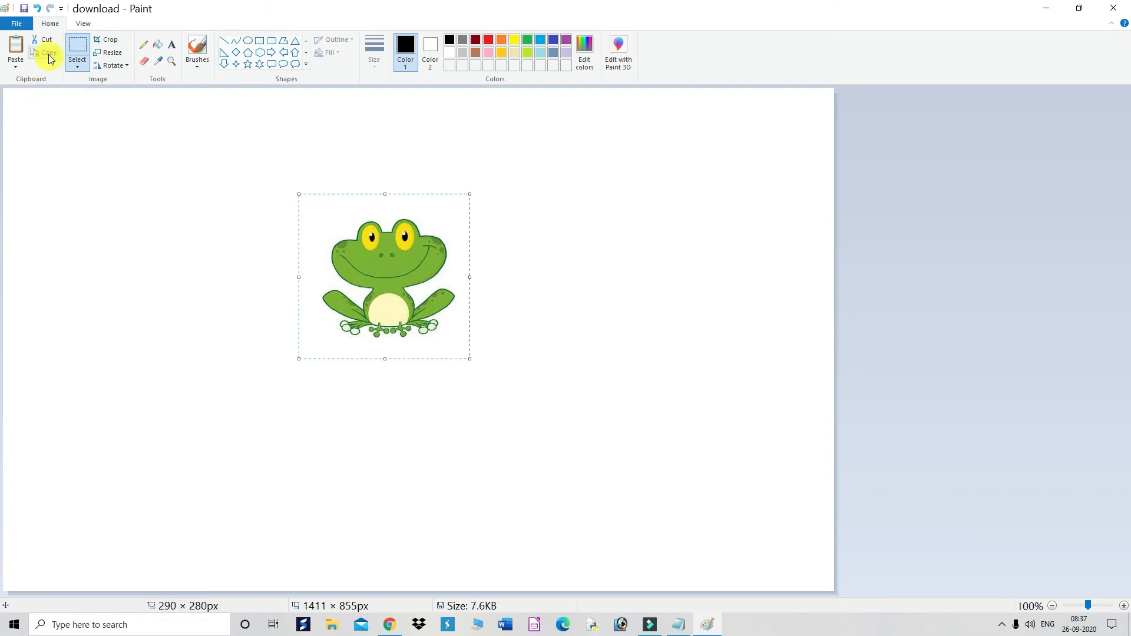
pyautogui.hotkey('ctrl', 'c')
pyautogui.hotkey('ctrl', '1')
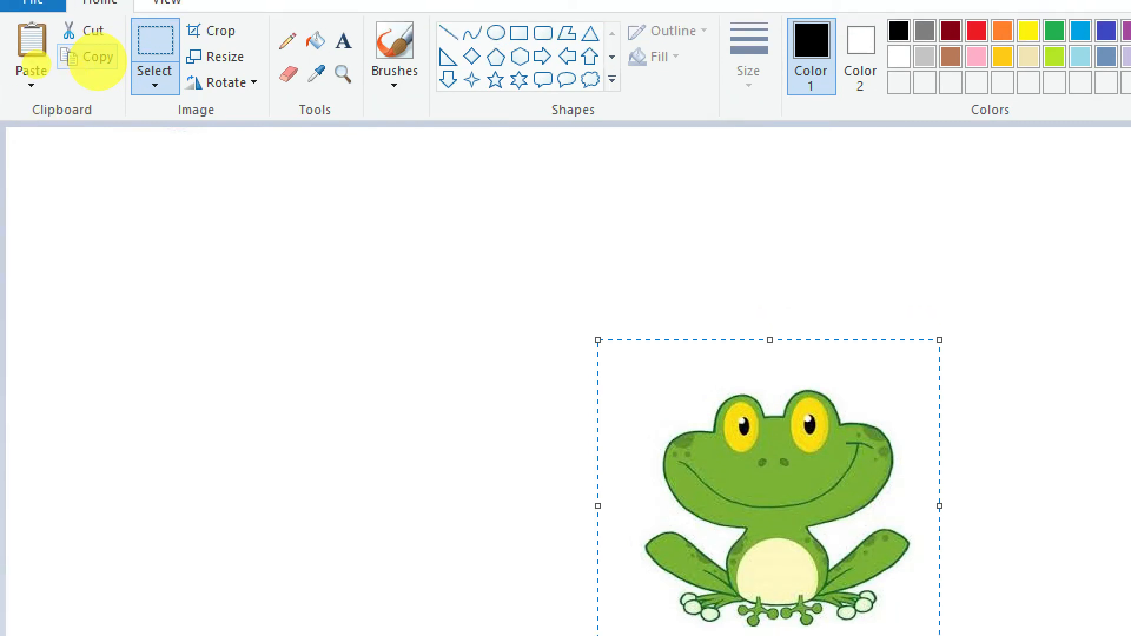
pyautogui.hotkey('ctrl', '1')
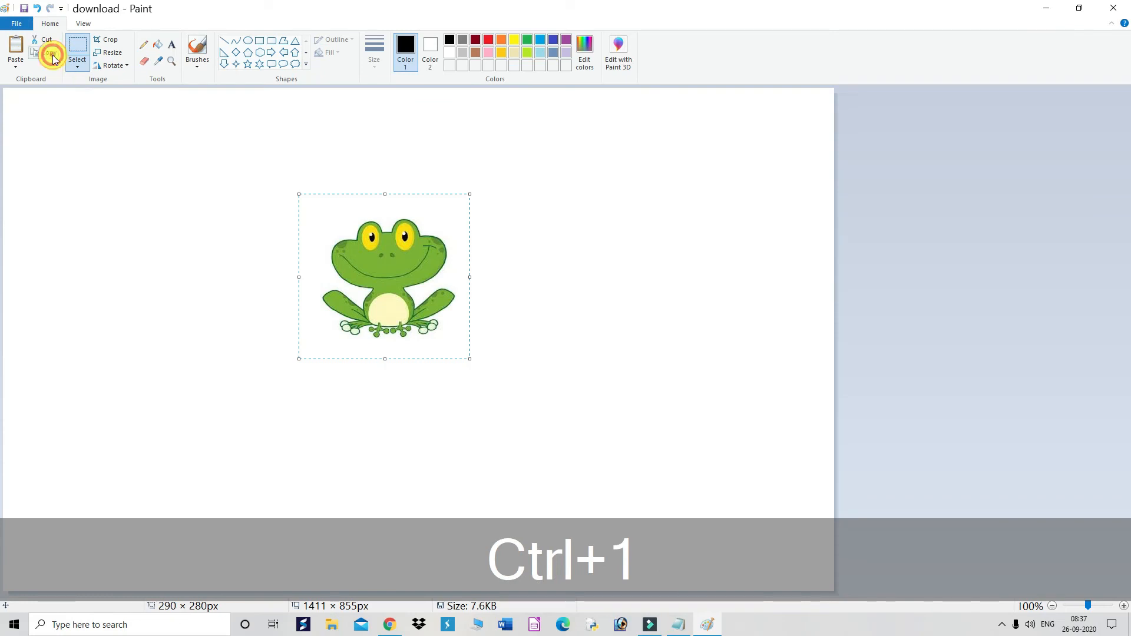
pyautogui.click(17, 53)
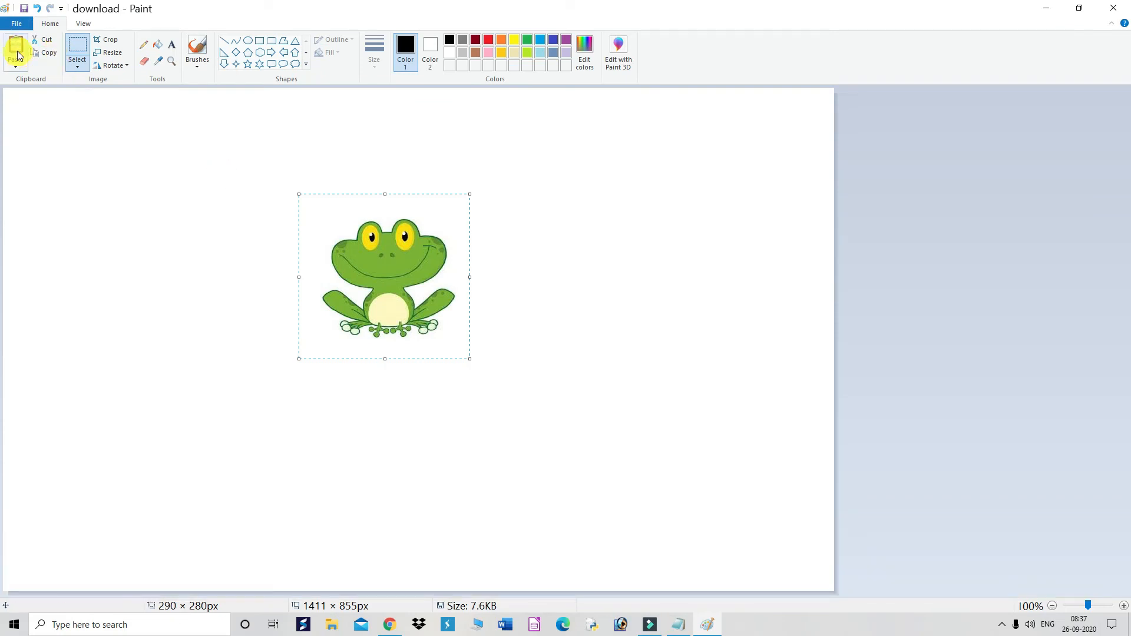
pyautogui.moveTo(81, 158); pyautogui.dragTo(569, 267)
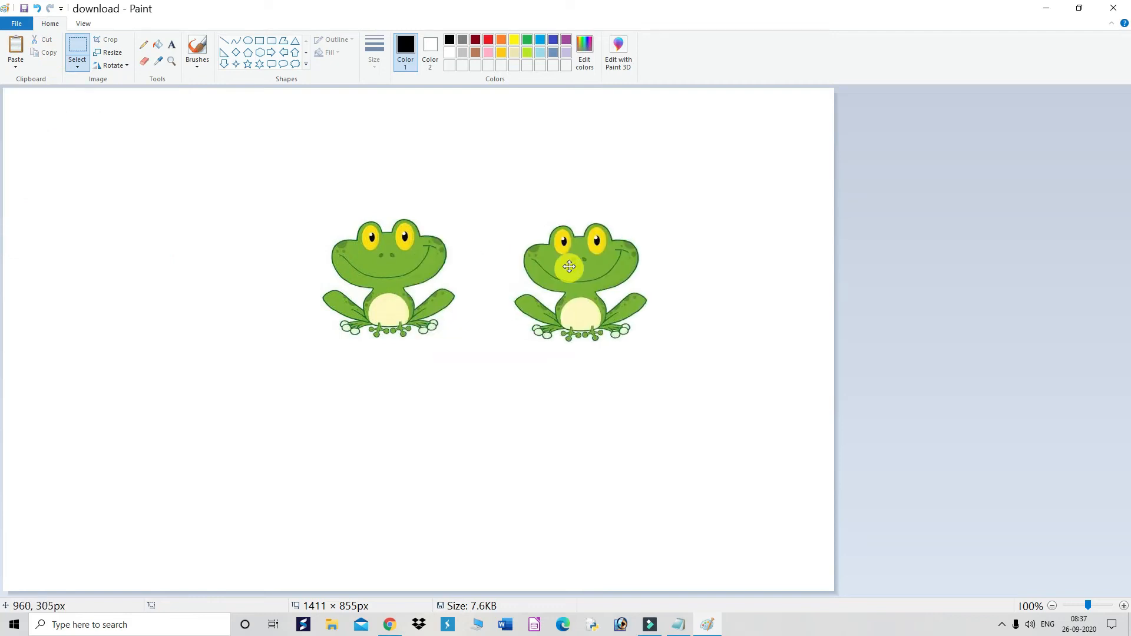
# Paste two more frog copies and place them below the first two to form a two-by-two arrangement
pyautogui.click(20, 52)
pyautogui.moveTo(81, 149); pyautogui.dragTo(384, 420)
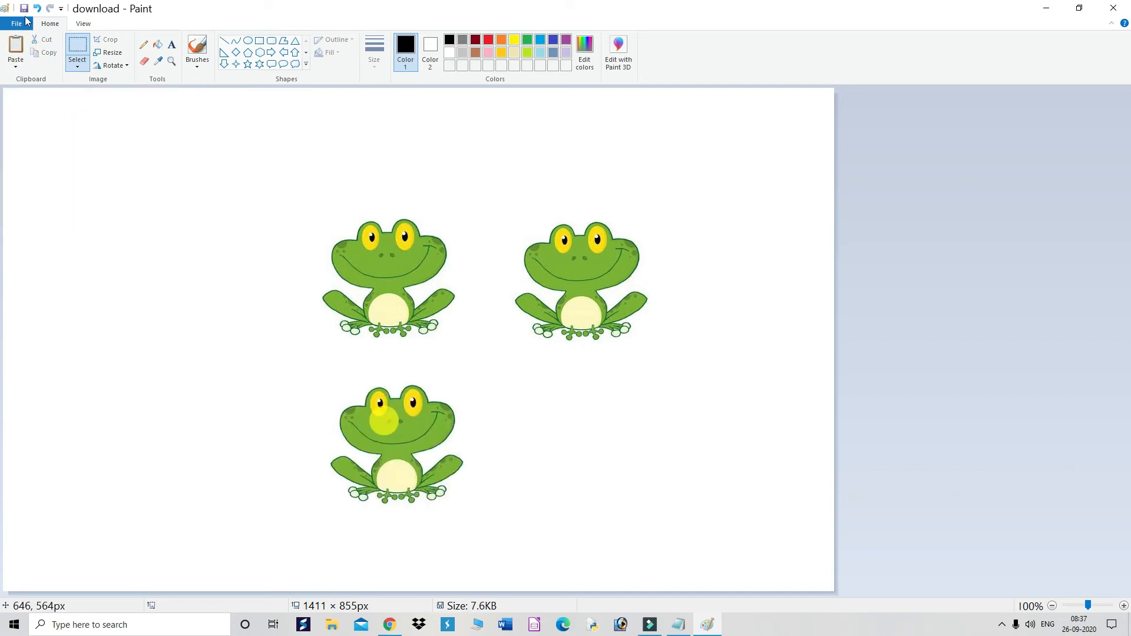
pyautogui.click(16, 44)
pyautogui.moveTo(99, 147); pyautogui.dragTo(551, 396)
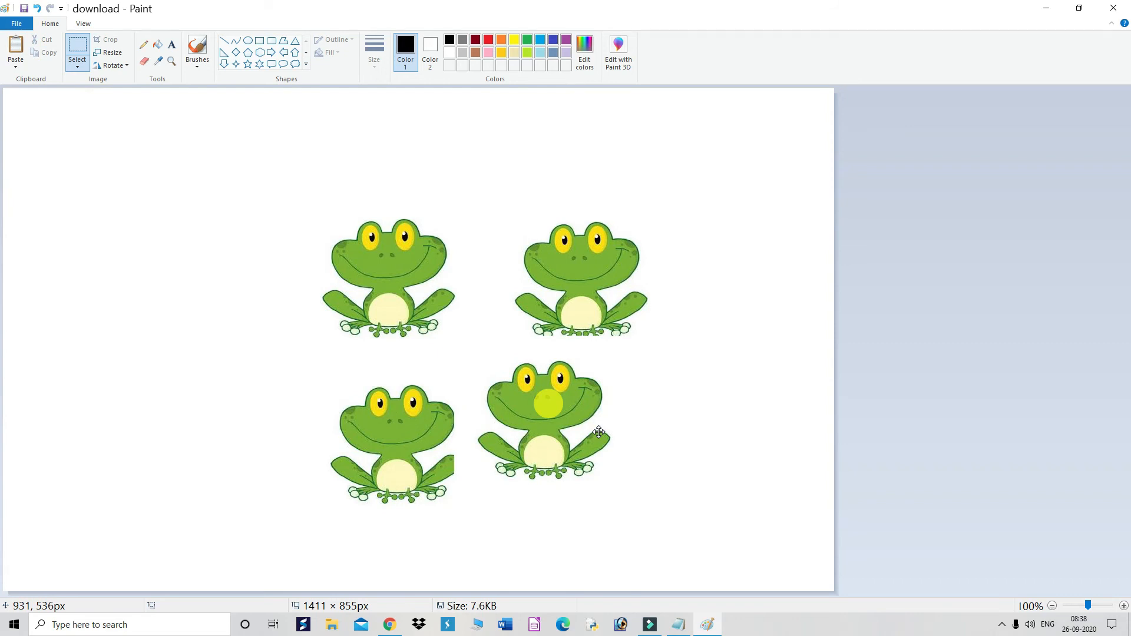
pyautogui.moveTo(595, 435); pyautogui.dragTo(634, 467)
pyautogui.click(323, 372)
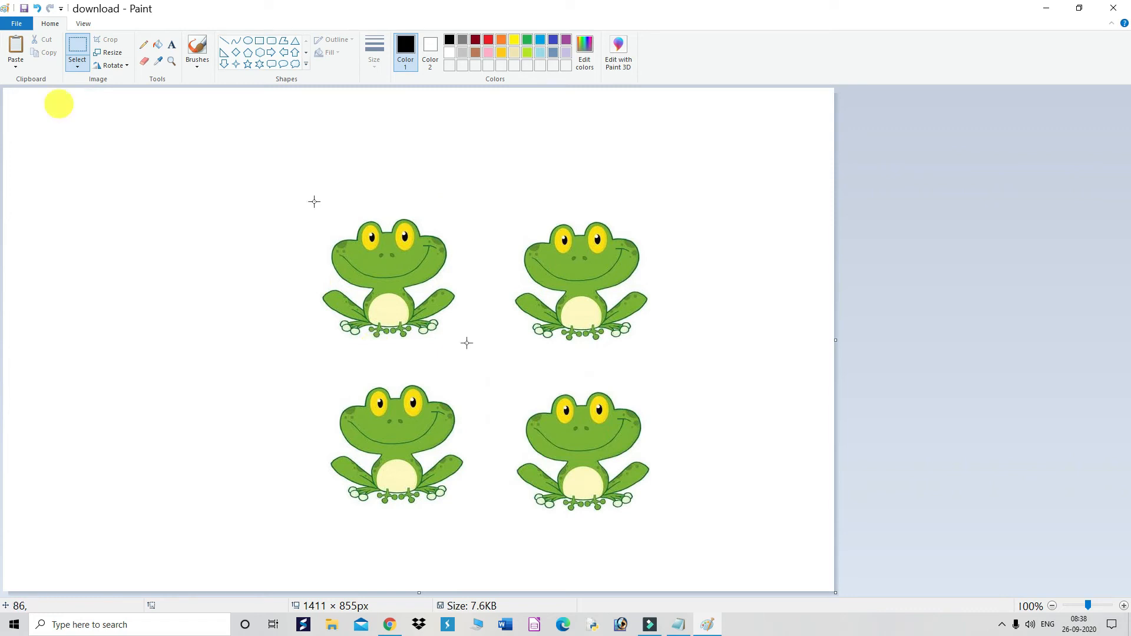
# Cut an area of about 295 × 280 px around the upper-left frog and paste it in the canvas's upper-left corner
pyautogui.moveTo(472, 357); pyautogui.dragTo(299, 193)
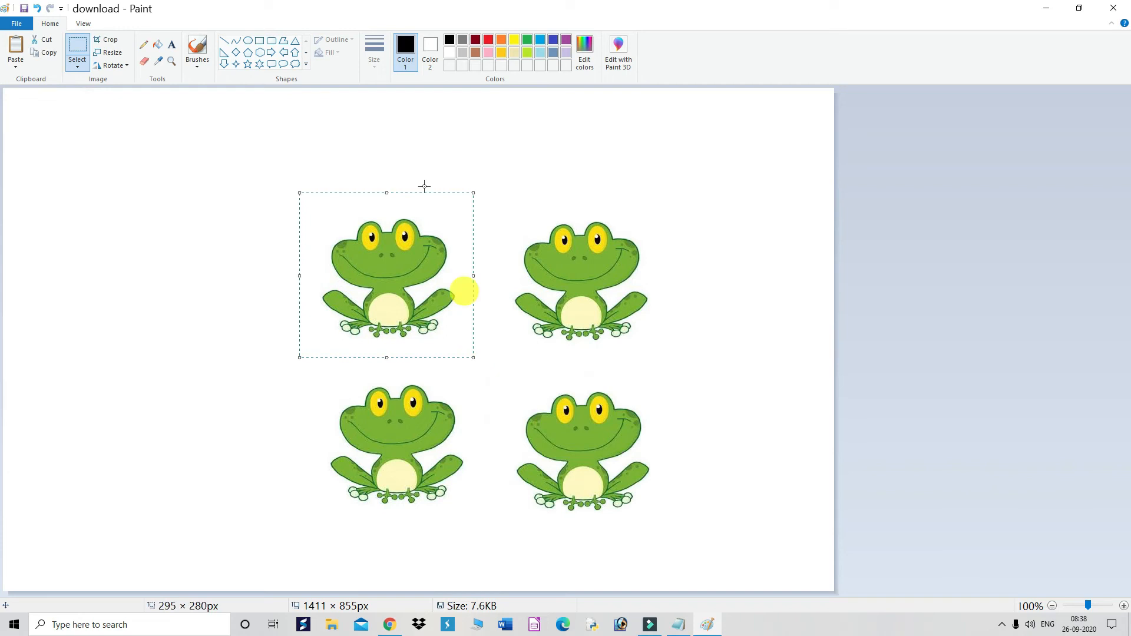
pyautogui.click(45, 39)
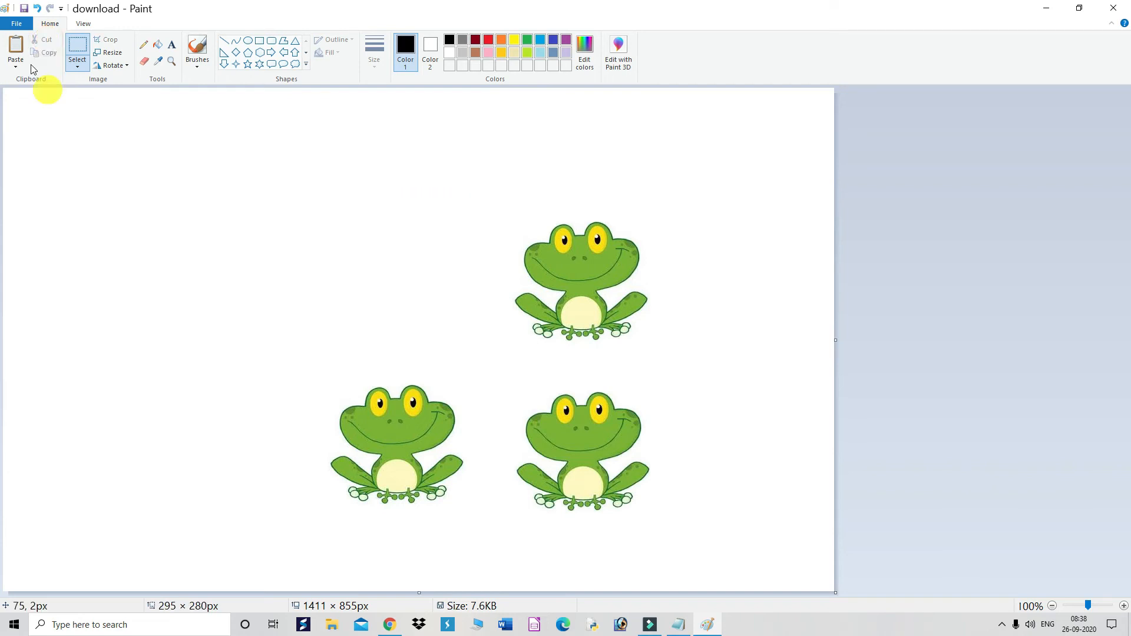
pyautogui.click(16, 47)
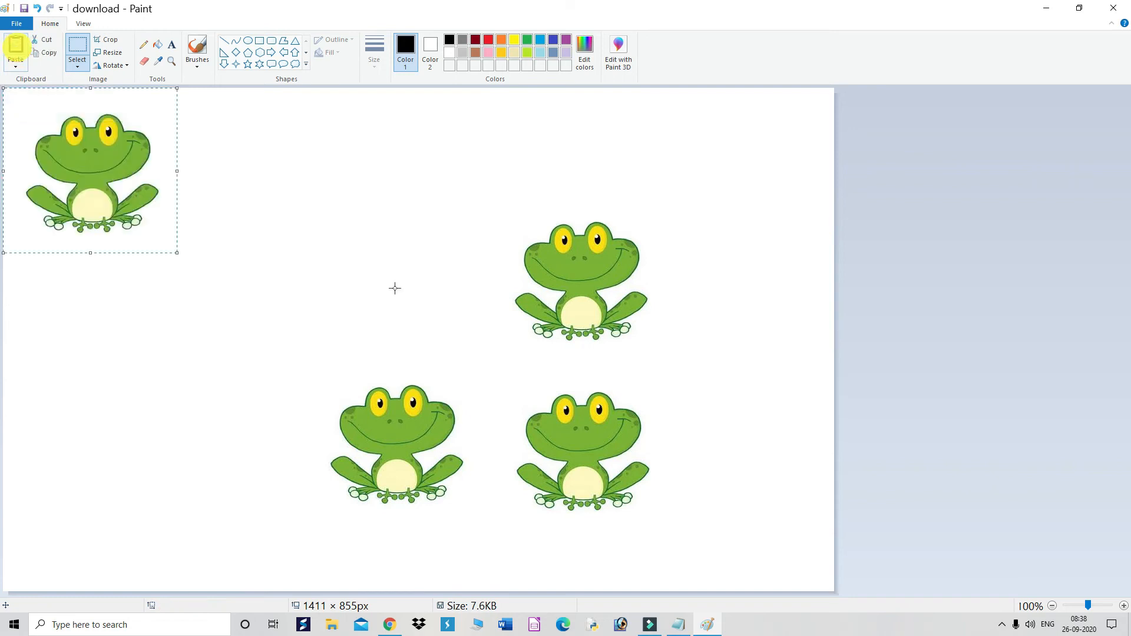
pyautogui.click(81, 150)
pyautogui.click(120, 235)
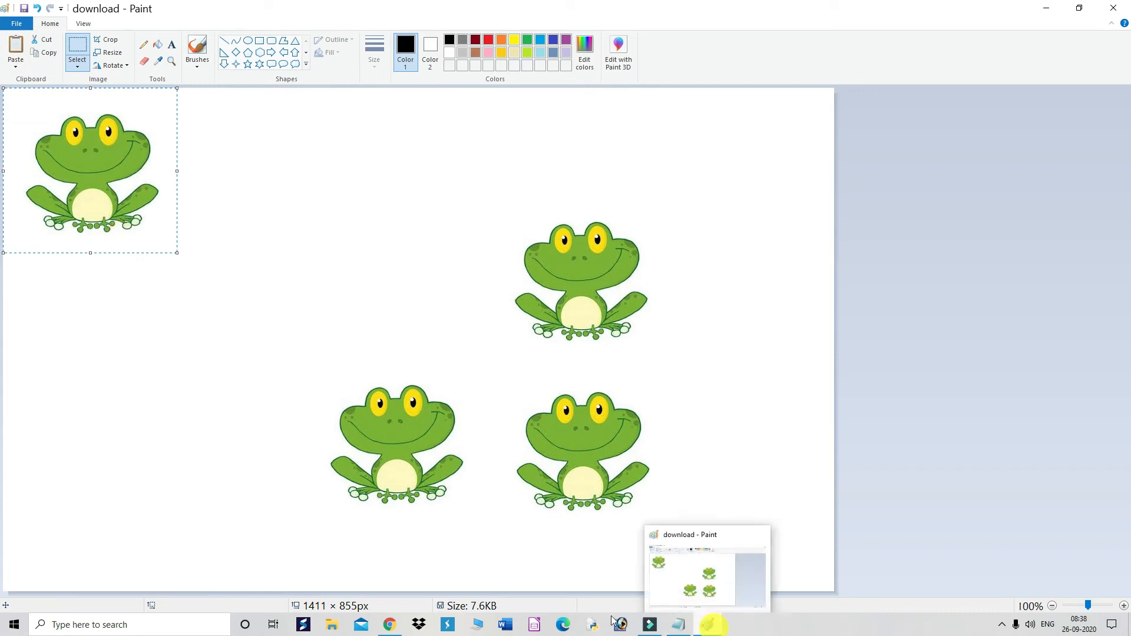
# Check the Notepad outline, return to Paint, crop the picture to the selected frog, and undo the crop
pyautogui.click(679, 625)
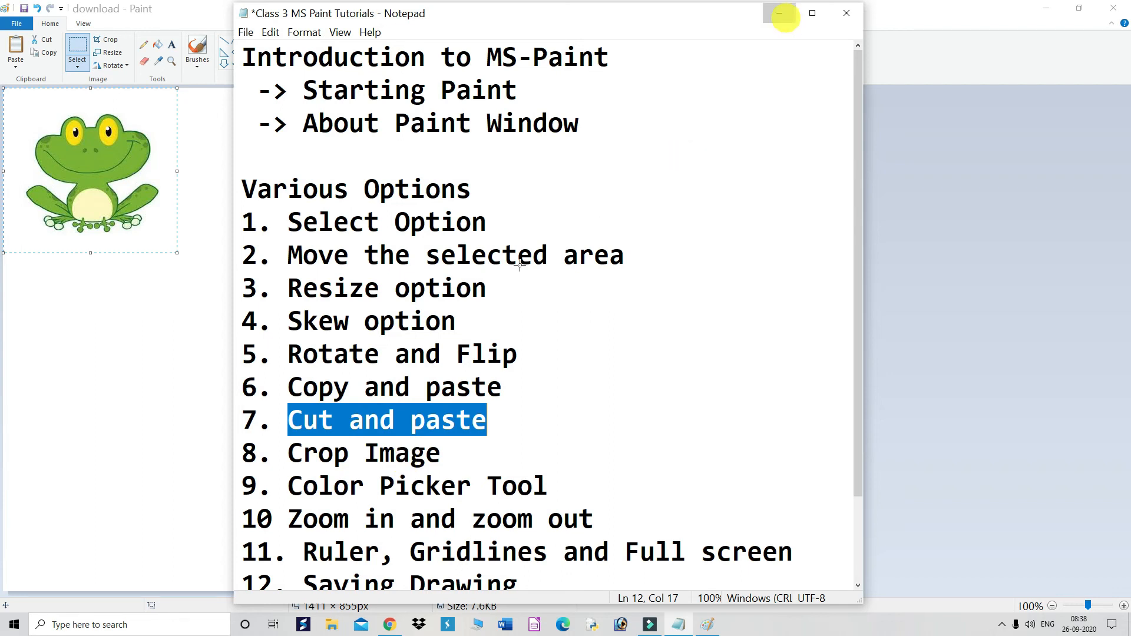
pyautogui.click(780, 13)
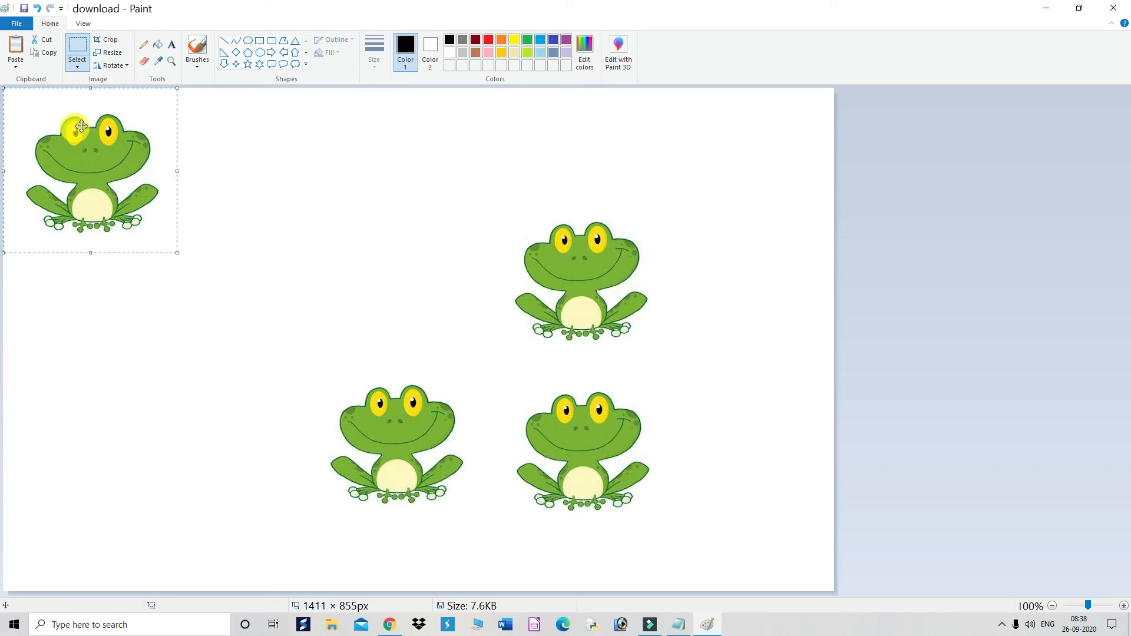
pyautogui.click(112, 41)
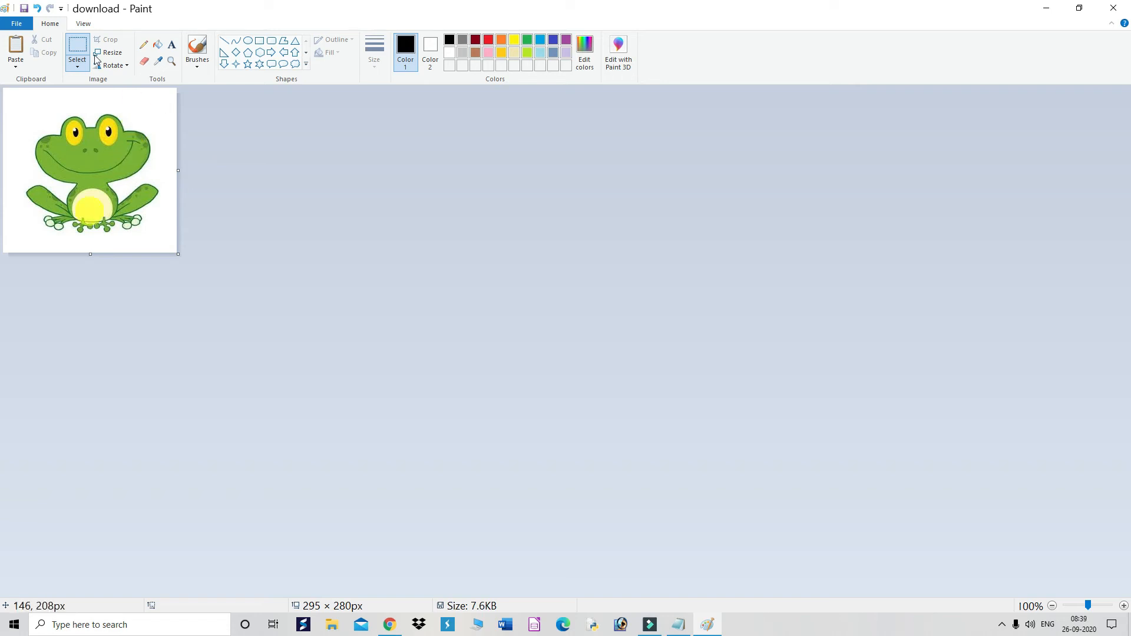
pyautogui.click(135, 102)
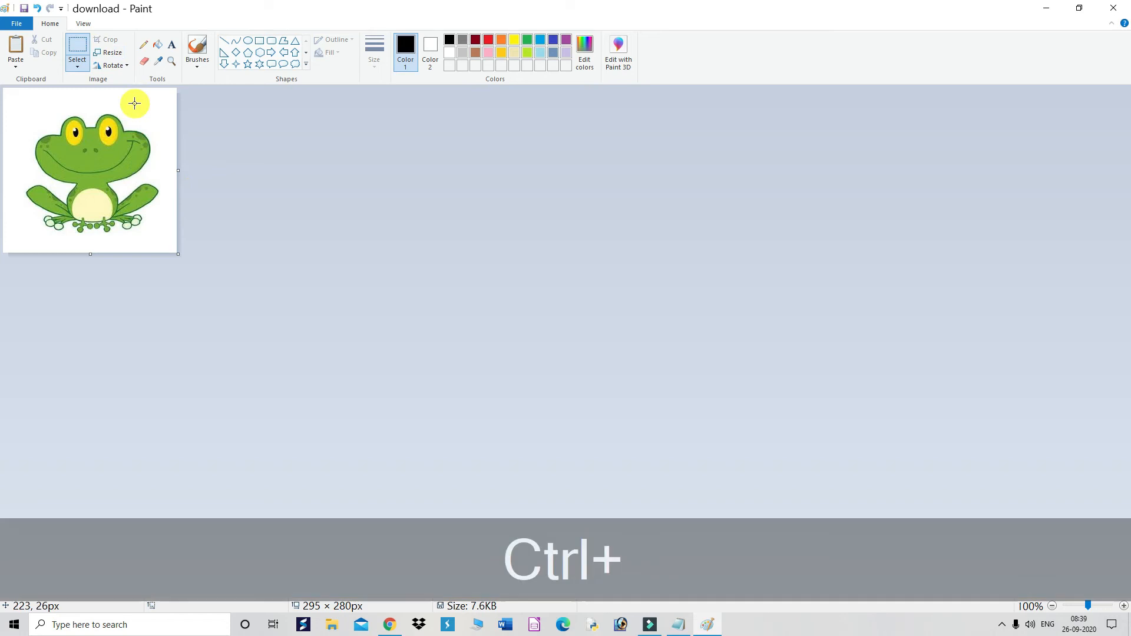
pyautogui.hotkey('ctrl', 'z')
pyautogui.hotkey('ctrl', 'z')
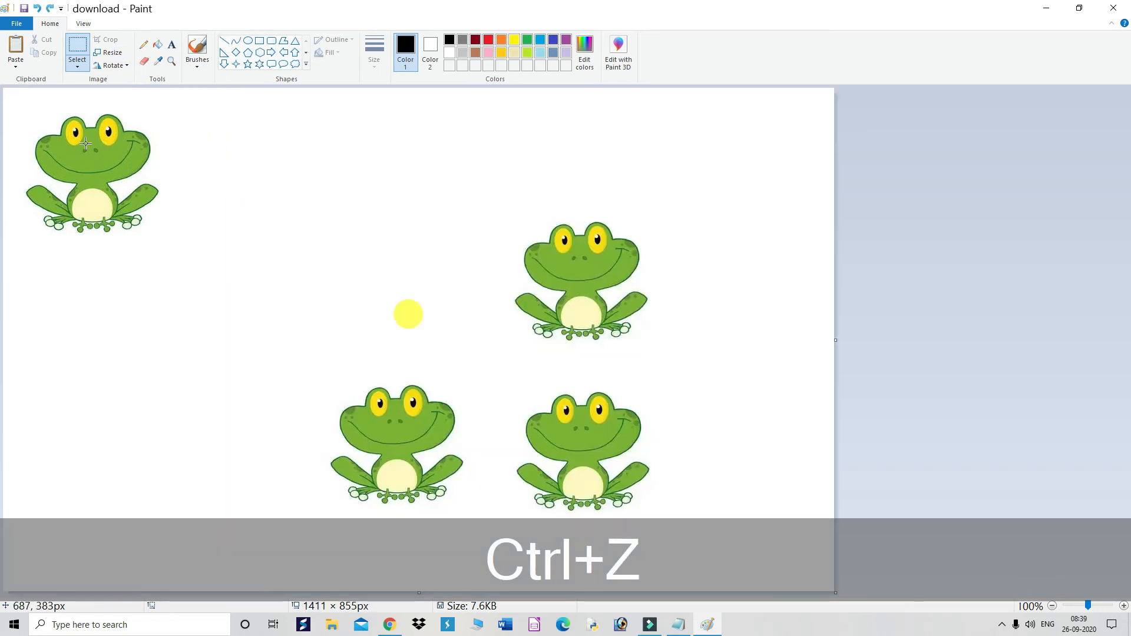
pyautogui.hotkey('ctrl', 'y')
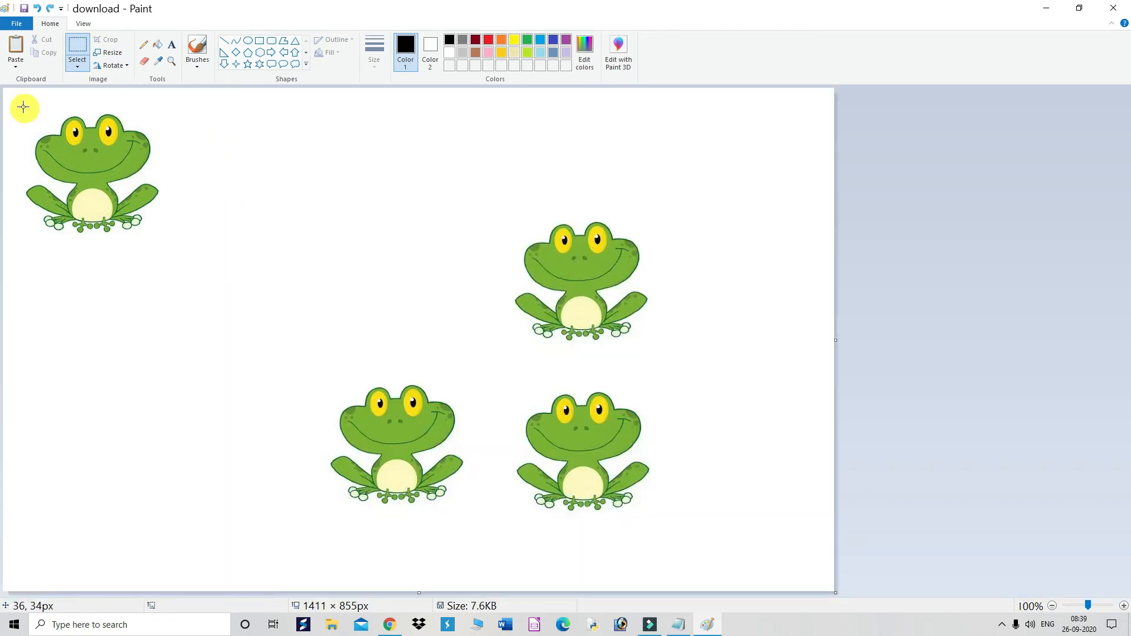
# Crop the picture to an area of about 241 × 130 px around the upper-left frog's head, and undo the crop
pyautogui.moveTo(23, 107); pyautogui.dragTo(165, 184)
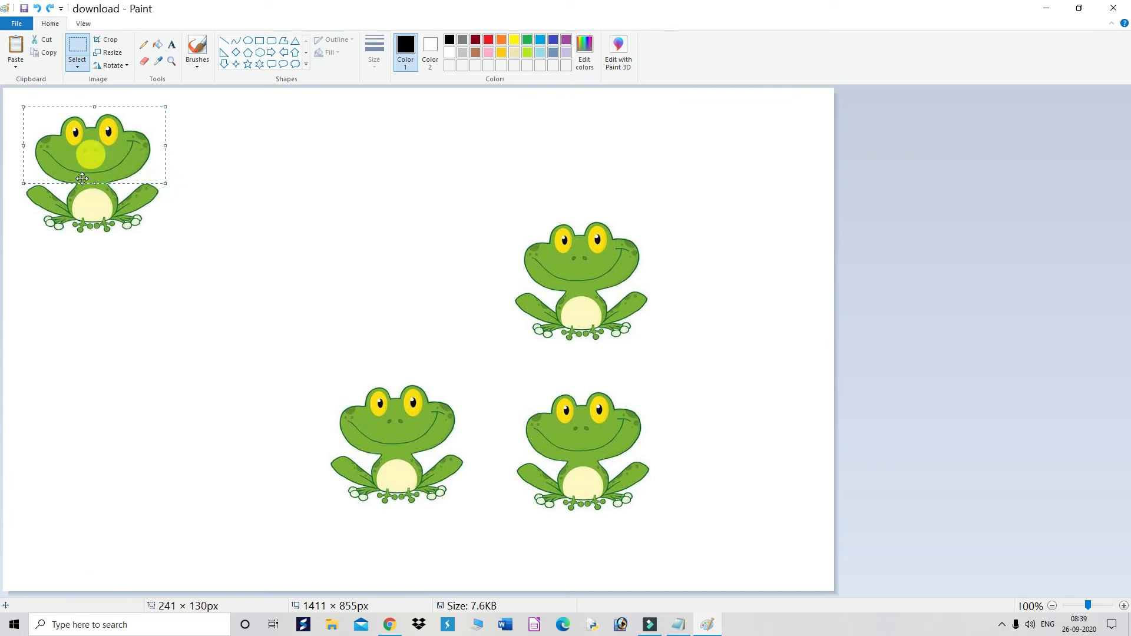
pyautogui.click(109, 41)
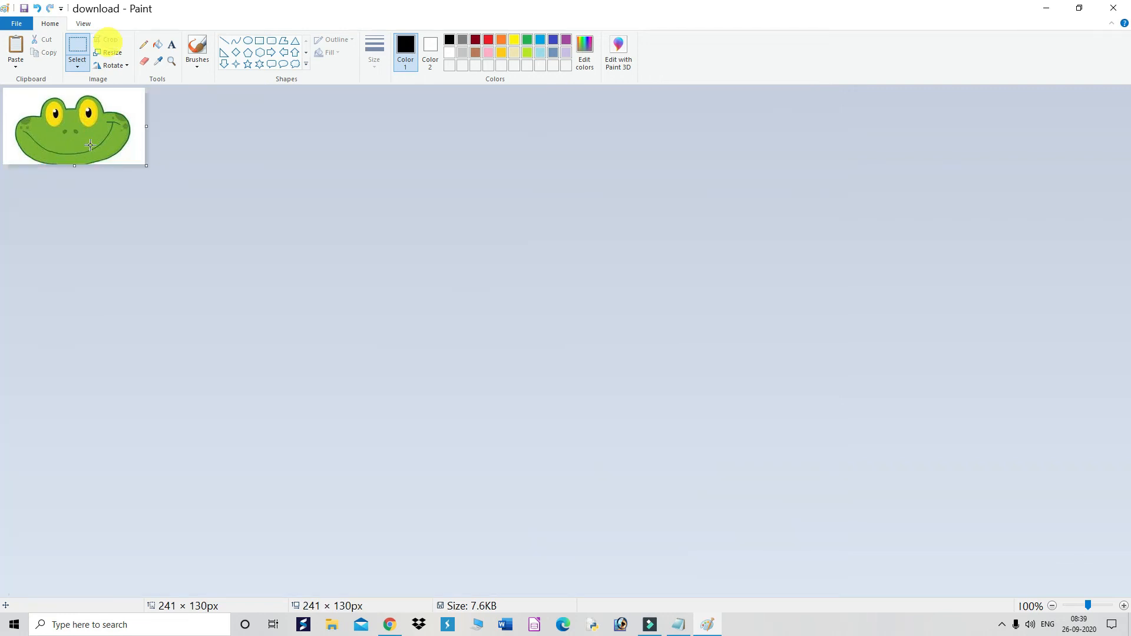
pyautogui.click(262, 186)
pyautogui.hotkey('ctrl', 'z')
pyautogui.click(357, 297)
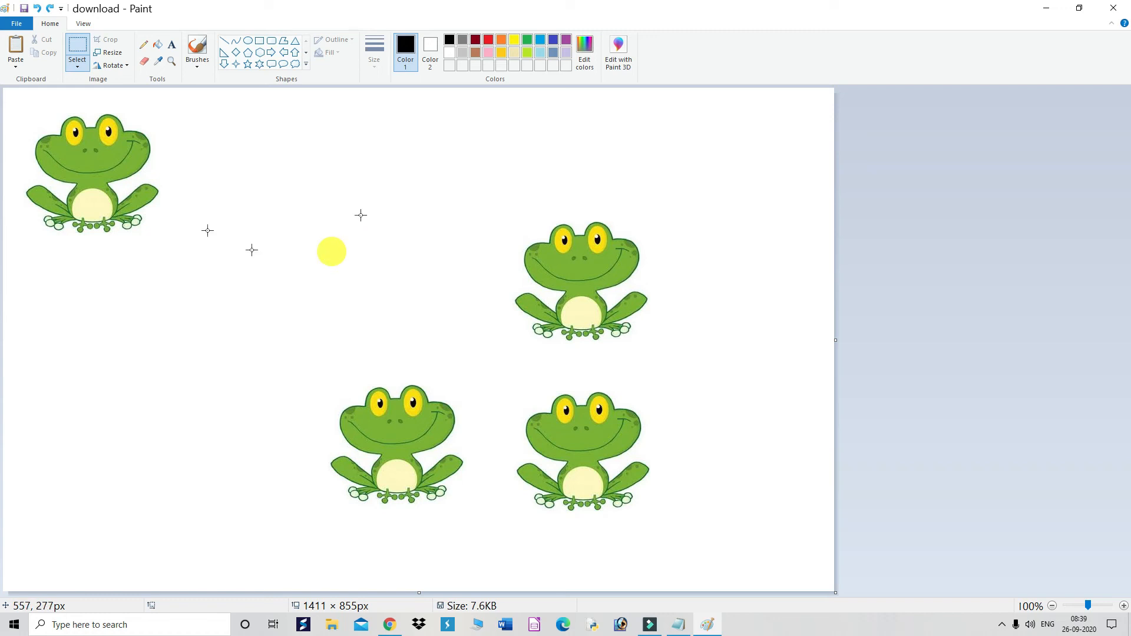
# Crop the picture to an area of about 573 × 540 px enclosing the other three frogs
pyautogui.moveTo(329, 201); pyautogui.dragTo(666, 519)
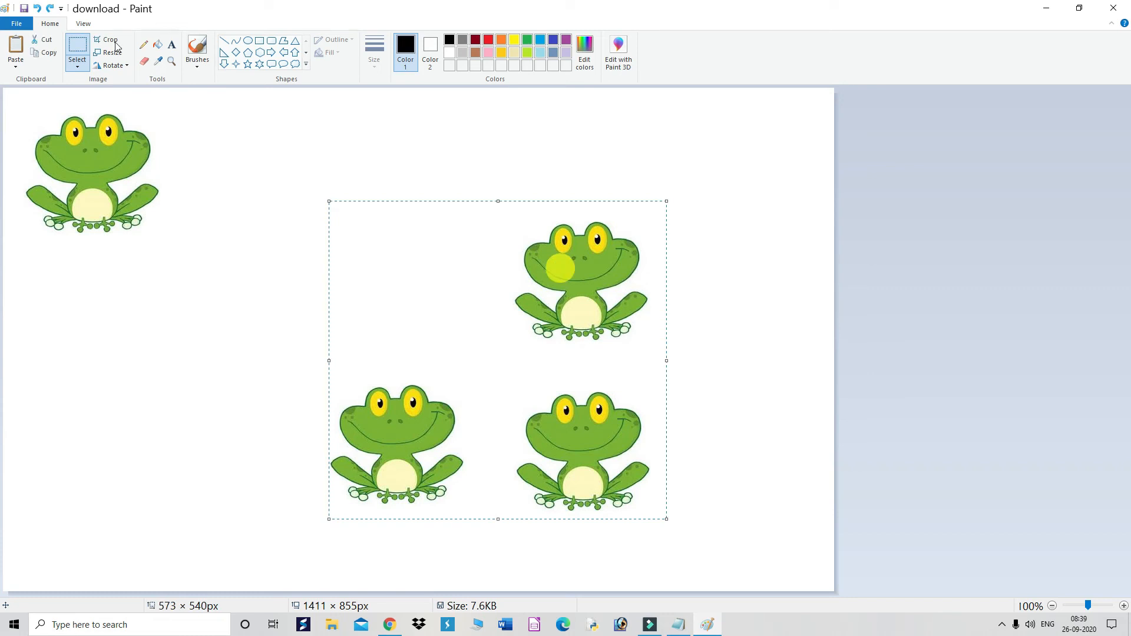
pyautogui.click(111, 39)
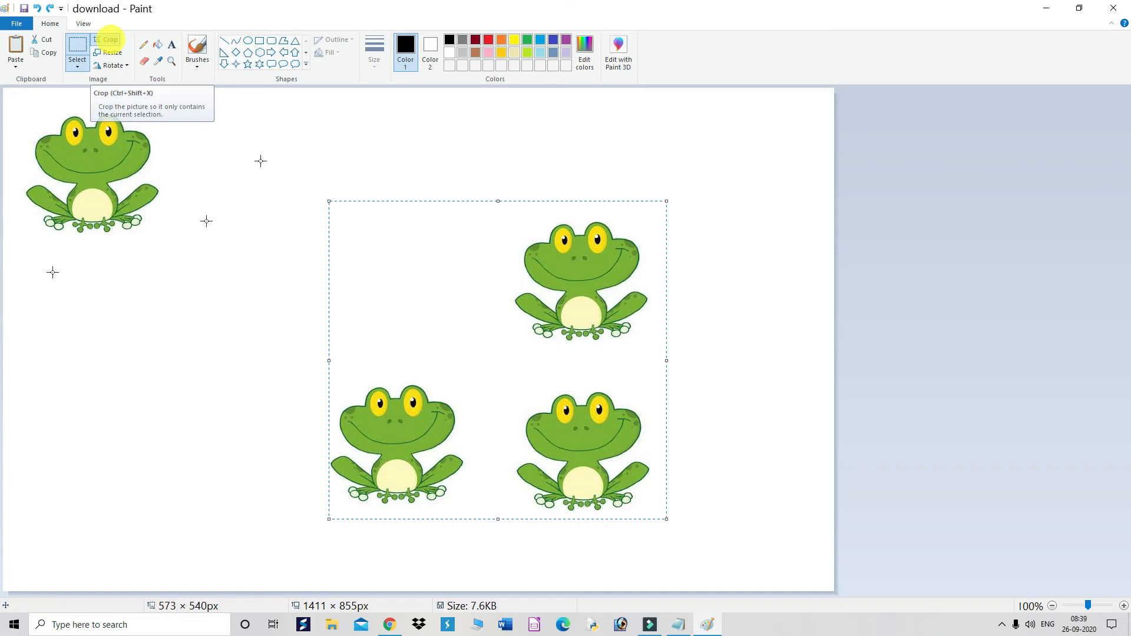
pyautogui.click(111, 38)
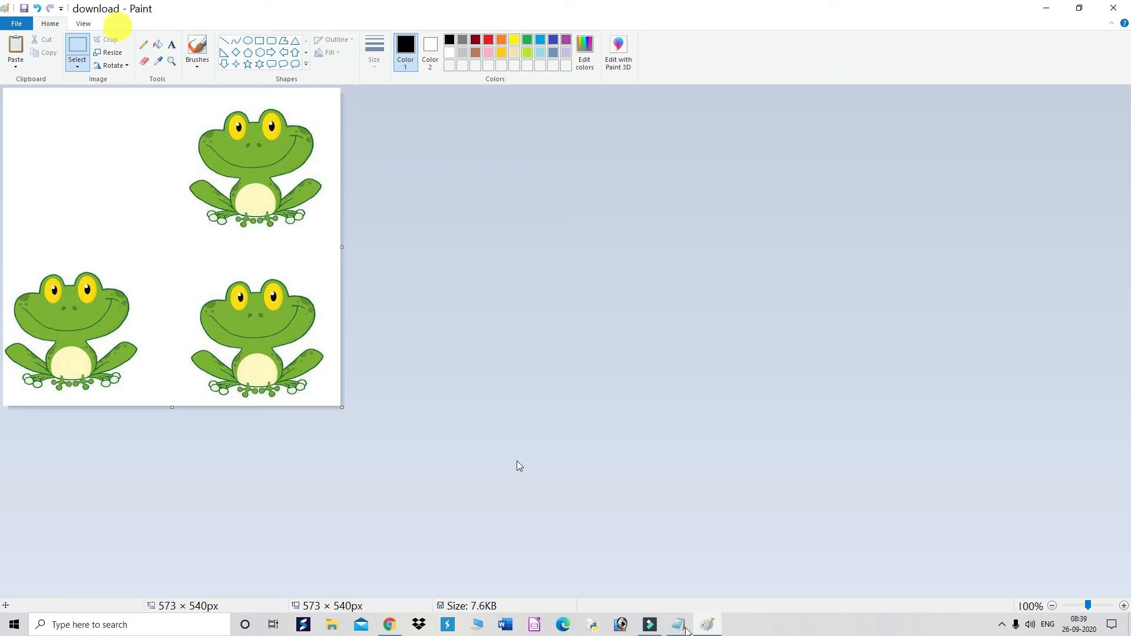
# Check the remaining topics in the Notepad outline, return to Paint, and draw a black rectangle about 235 × 175 px in the empty upper-left area
pyautogui.click(678, 625)
pyautogui.scroll(-1, 378, 460)
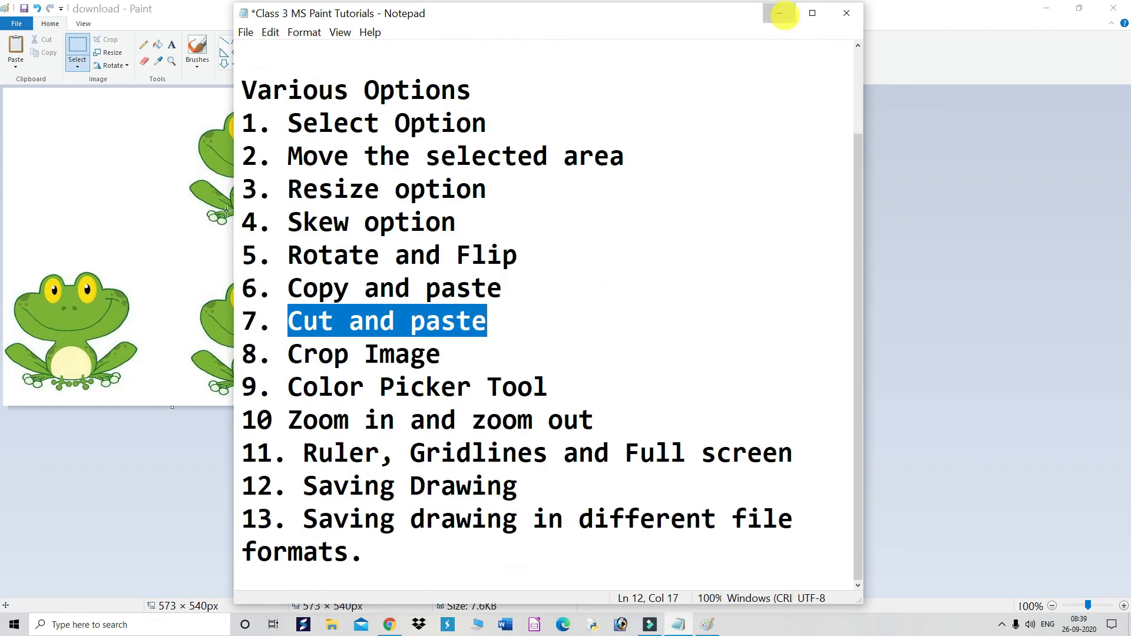
pyautogui.click(779, 13)
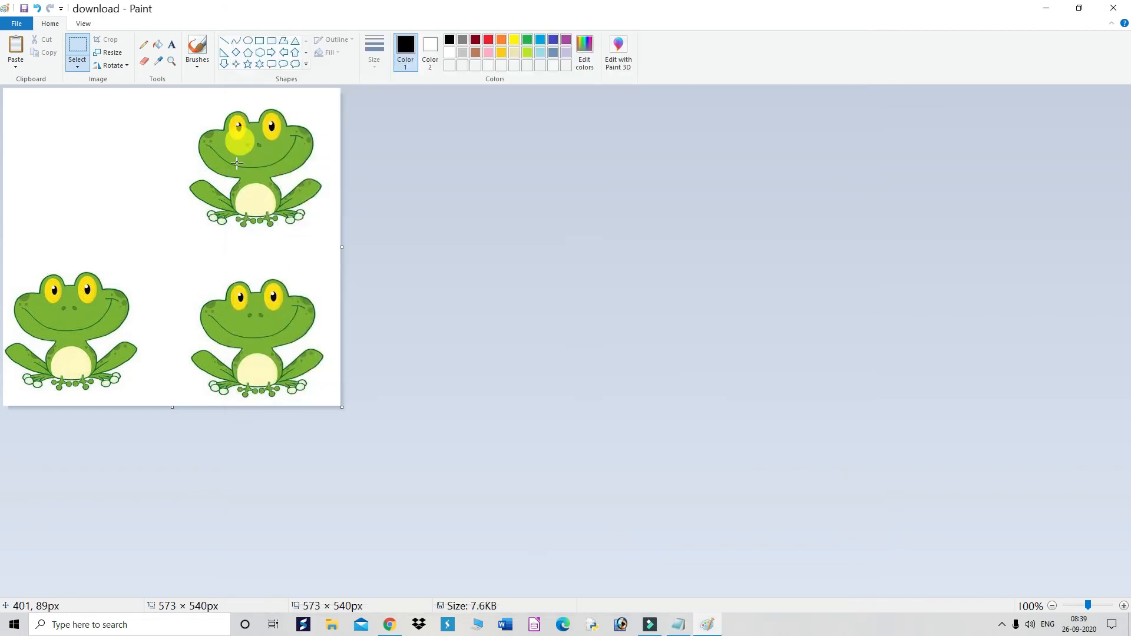
pyautogui.click(259, 40)
pyautogui.moveTo(33, 116); pyautogui.dragTo(171, 219)
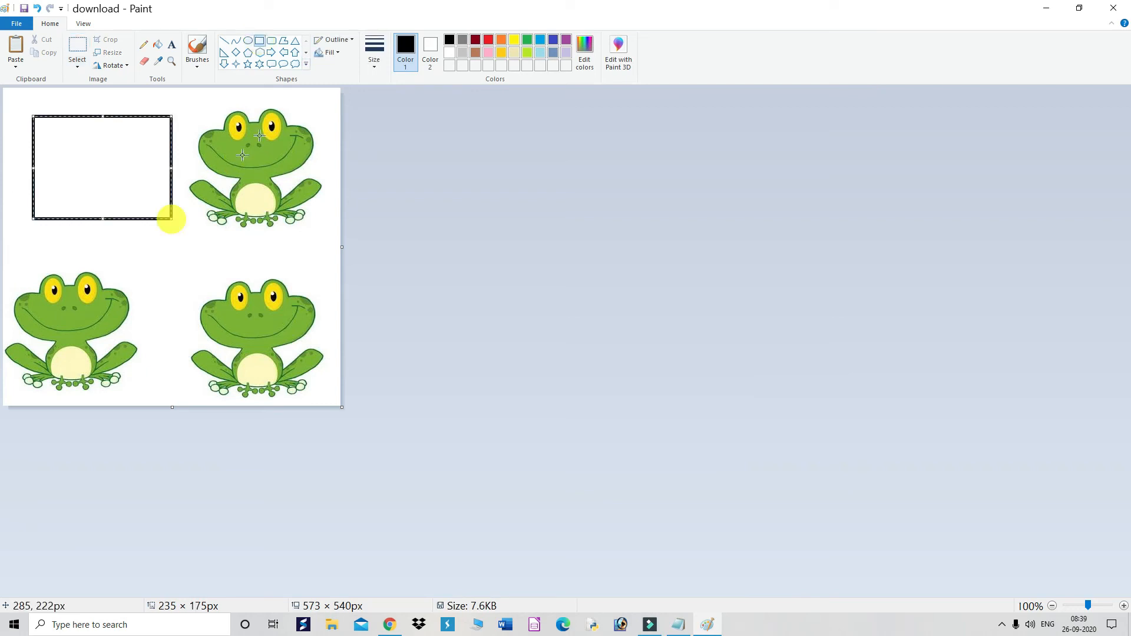
pyautogui.click(130, 155)
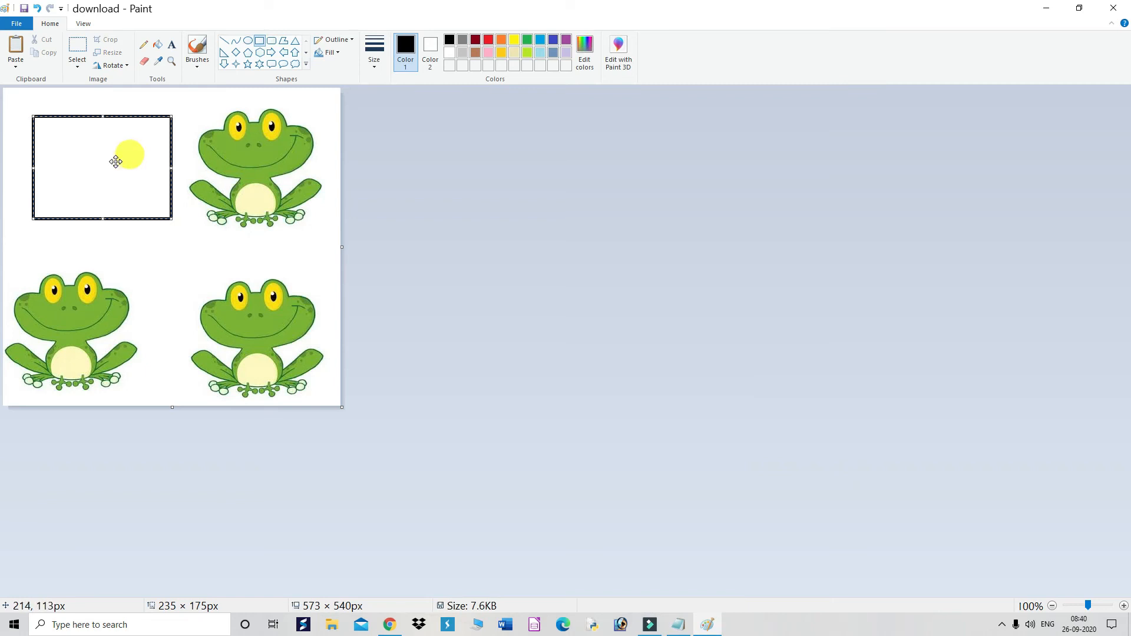
# Pick the yellow from the upper frog's eye with the Color picker and fill the rectangle with it
pyautogui.click(158, 61)
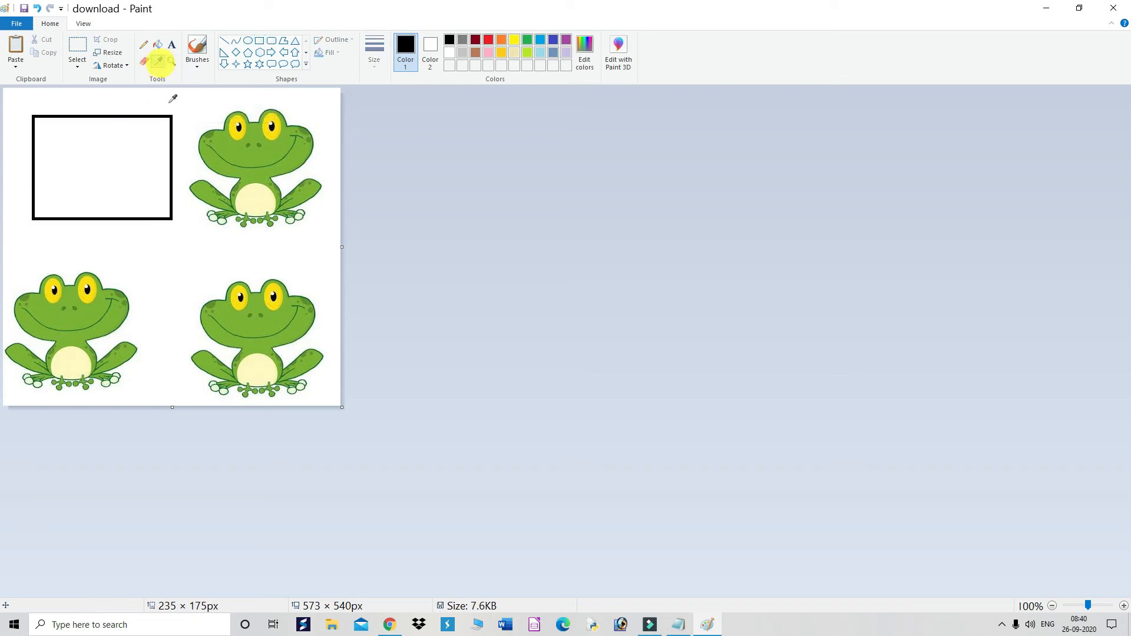
pyautogui.click(233, 122)
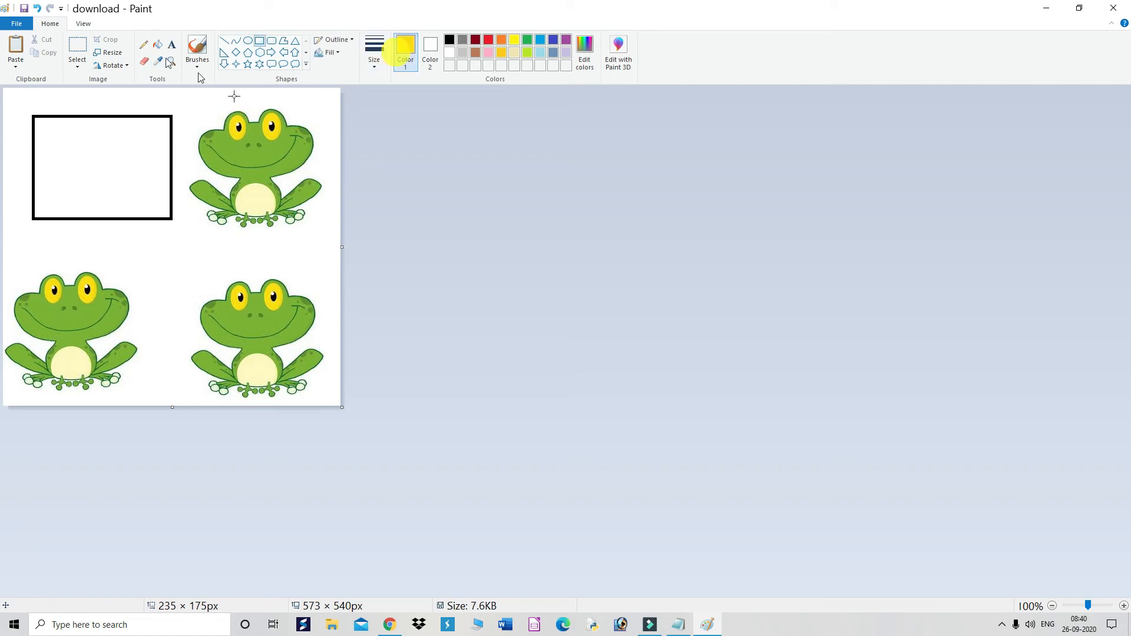
pyautogui.click(158, 47)
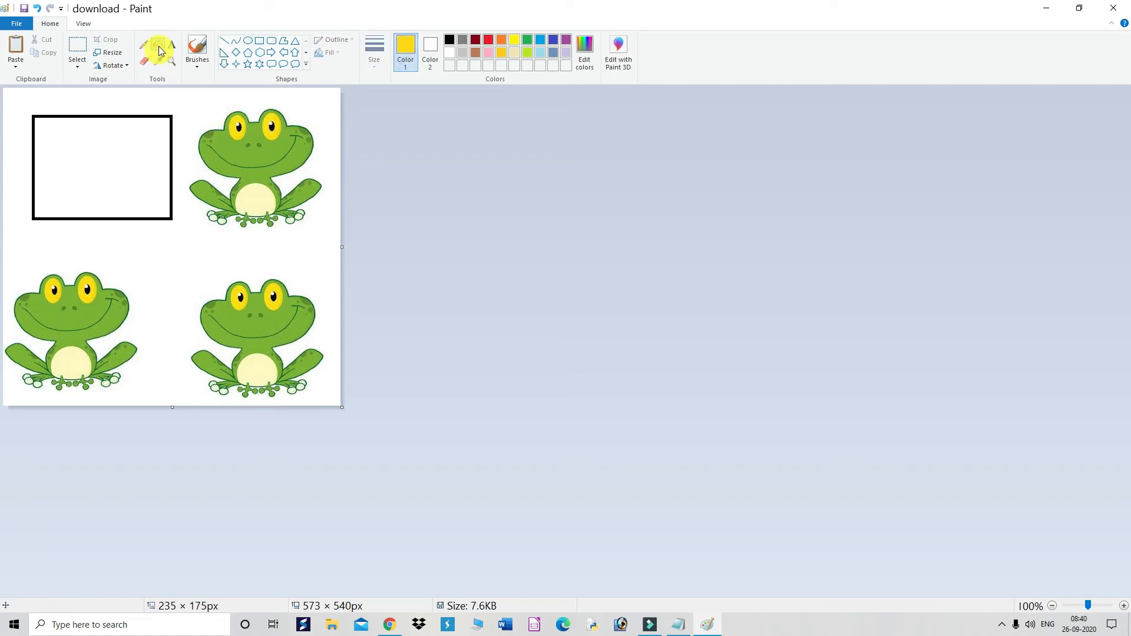
pyautogui.click(116, 139)
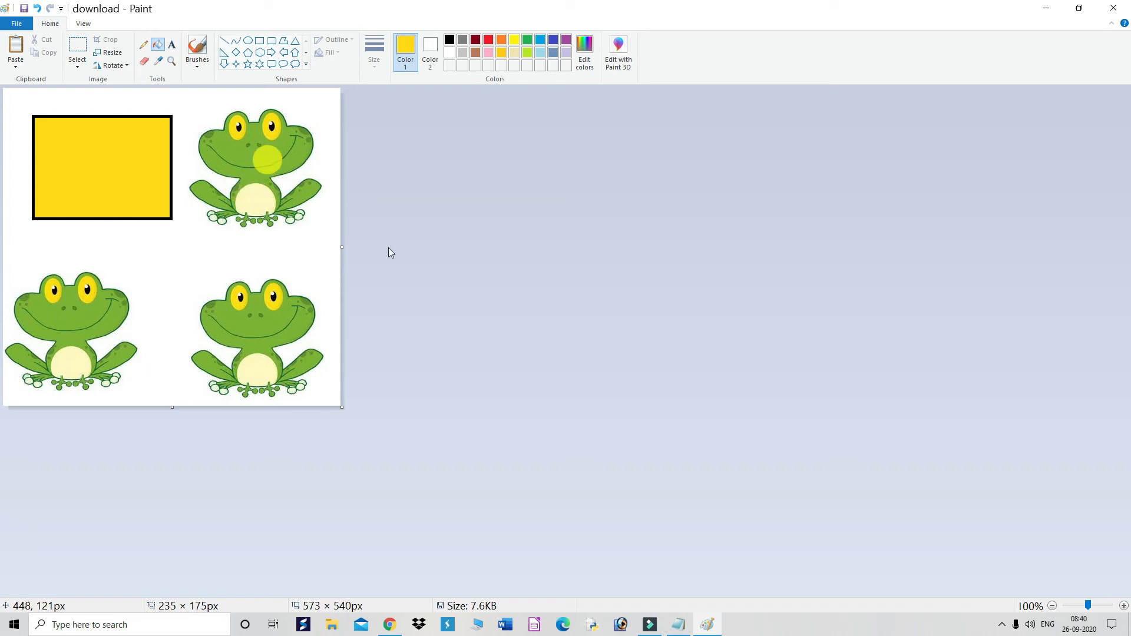
# Check the Notepad outline for the next topic, return to Paint, and set the zoom to 100%
pyautogui.click(679, 626)
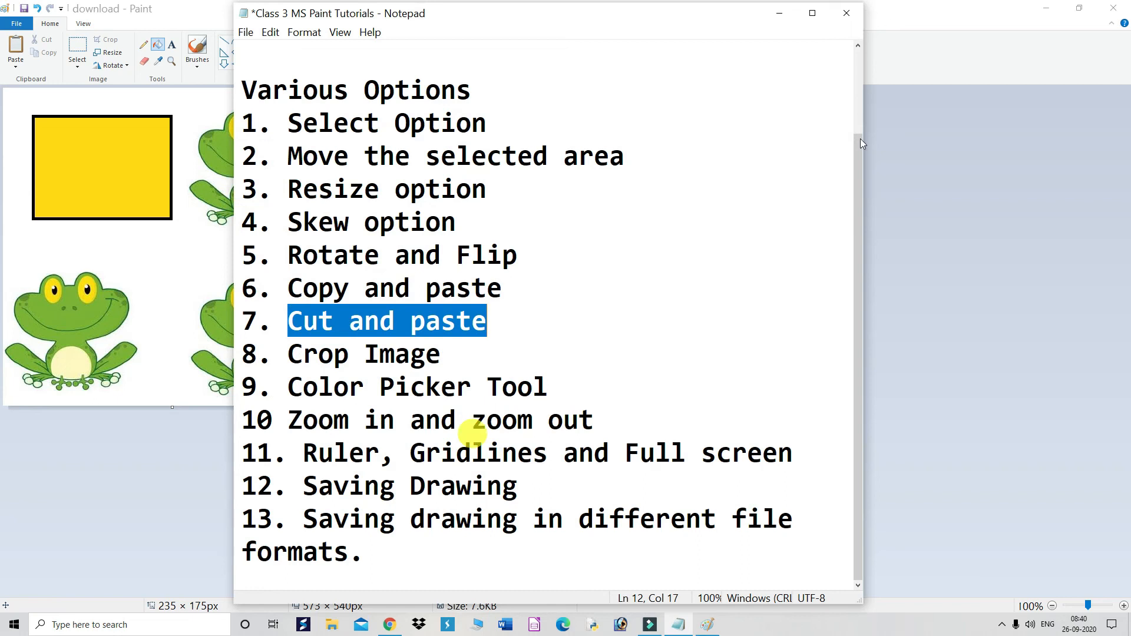
pyautogui.click(780, 14)
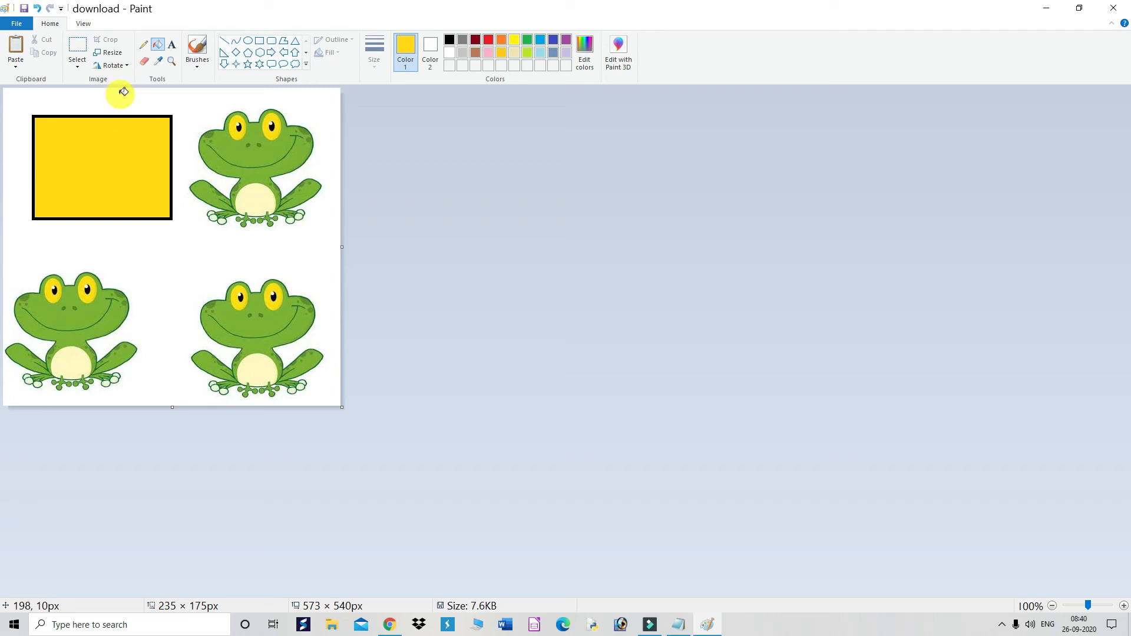
pyautogui.click(85, 25)
pyautogui.click(69, 64)
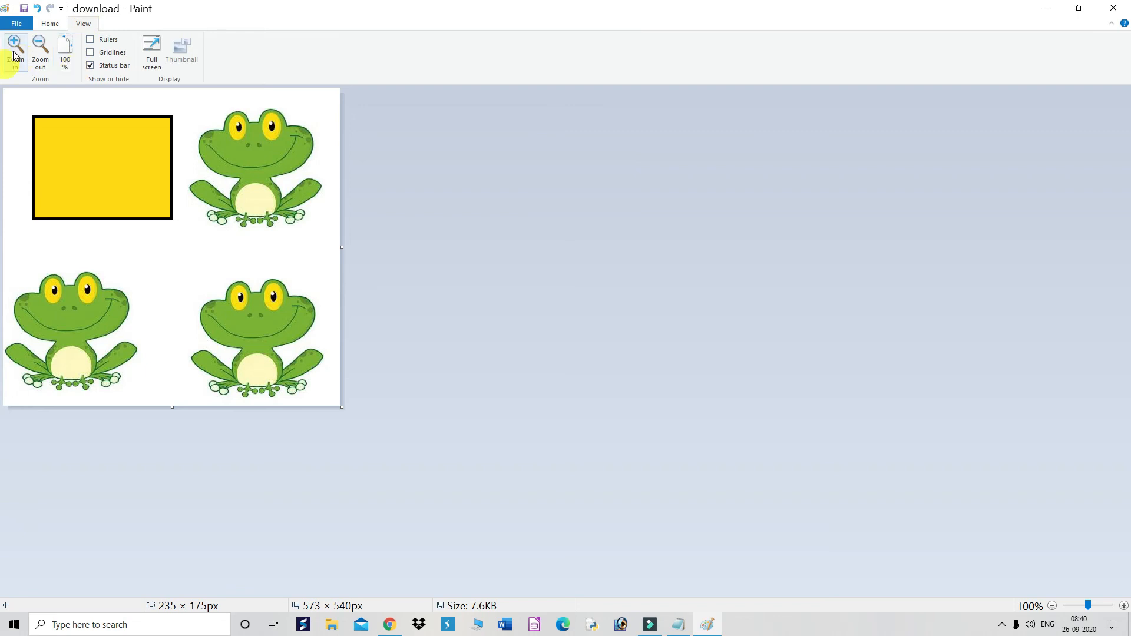
# Zoom in on the picture to 500% and examine the upper frog up close
pyautogui.click(15, 55)
pyautogui.click(14, 56)
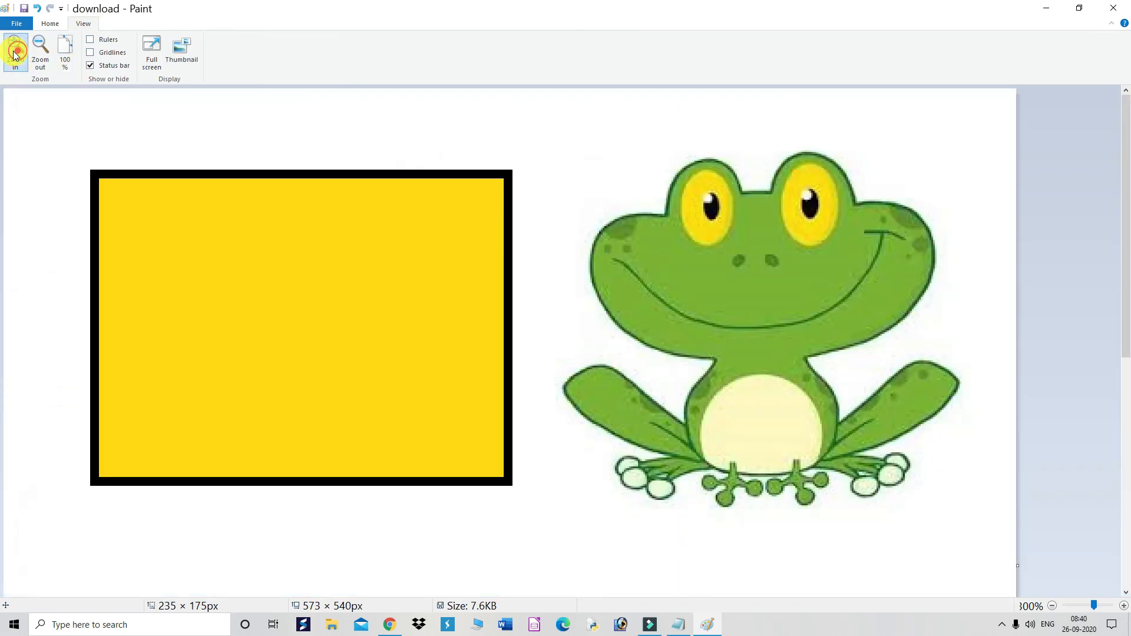
pyautogui.click(14, 55)
pyautogui.click(15, 55)
pyautogui.moveTo(403, 596); pyautogui.dragTo(778, 607)
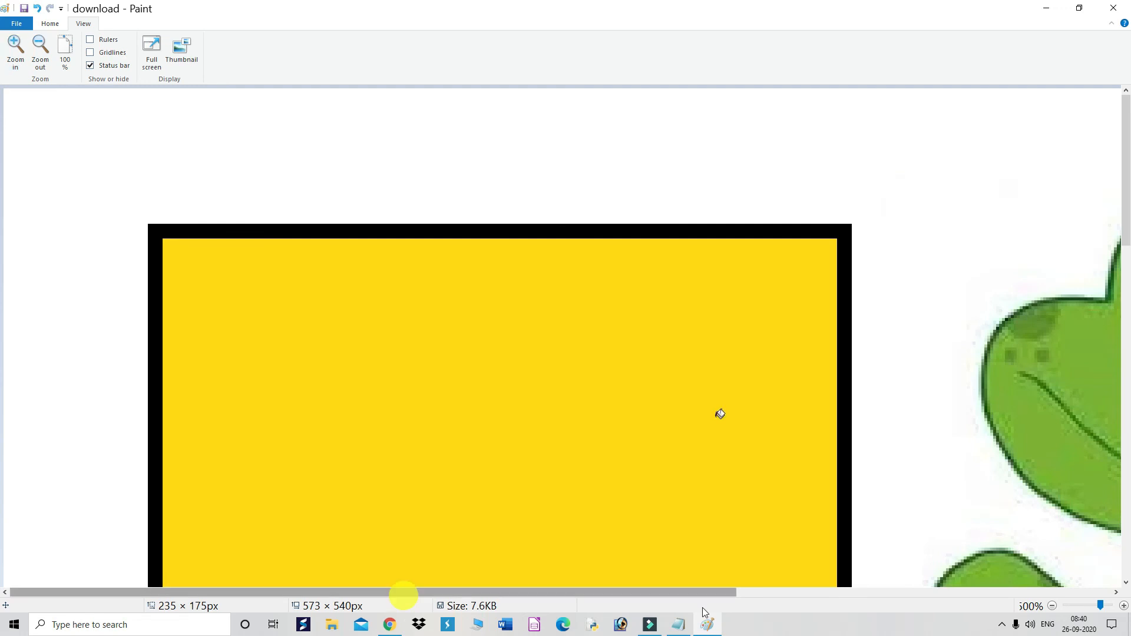
pyautogui.scroll(-3, 719, 415)
pyautogui.scroll(2, 719, 415)
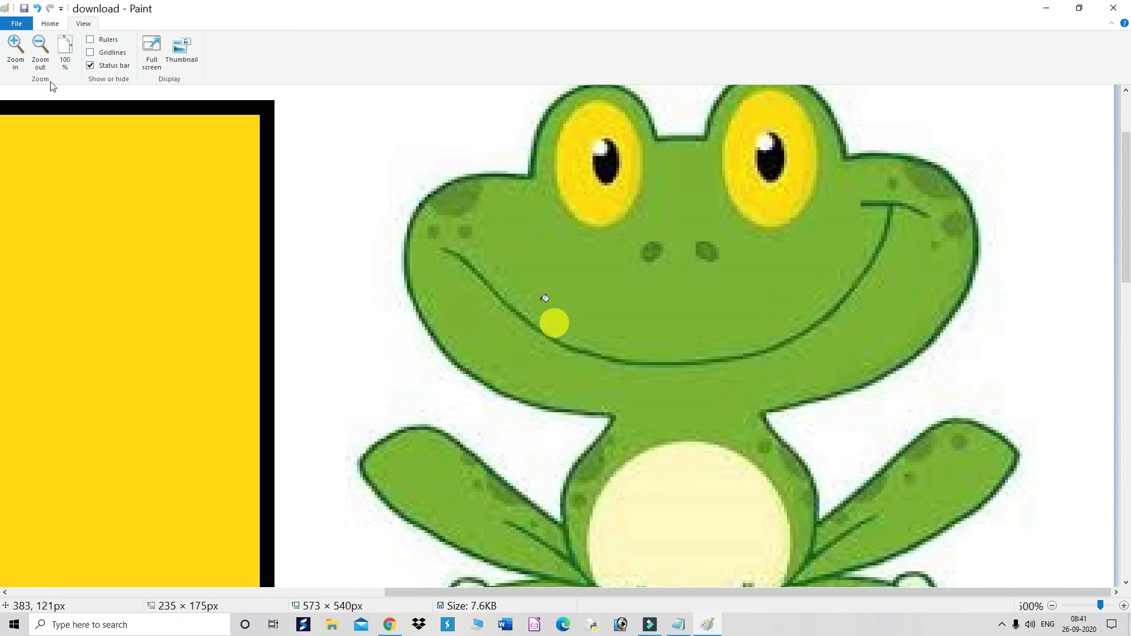
# Zoom out from the enlarged frog until the whole picture is at 12.5%
pyautogui.click(40, 65)
pyautogui.click(40, 65)
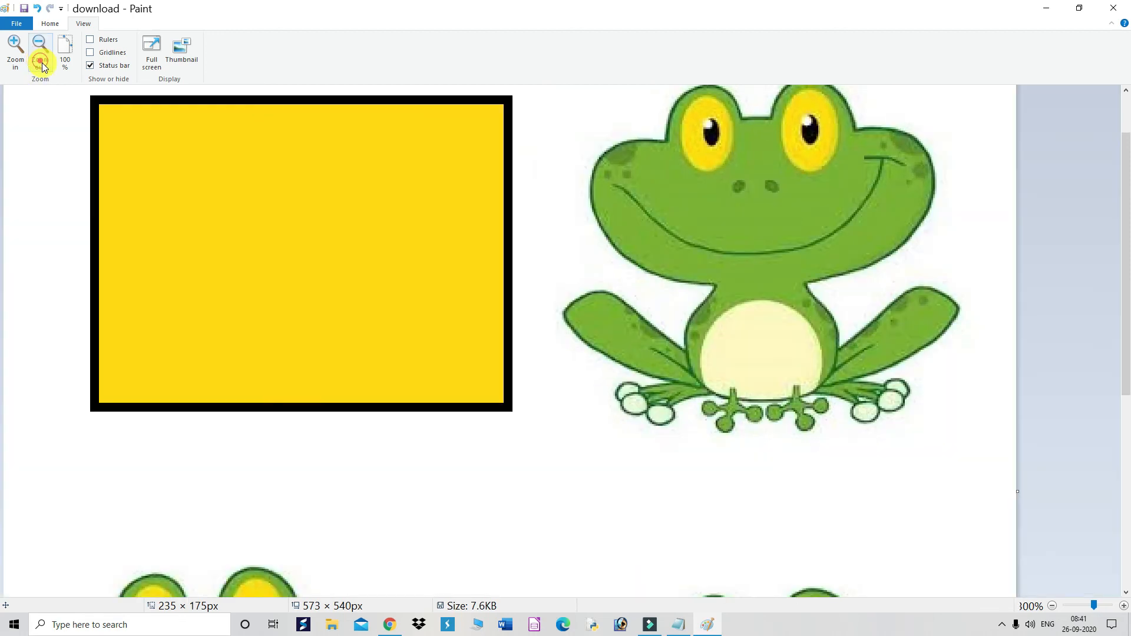
pyautogui.click(41, 66)
pyautogui.click(41, 65)
pyautogui.click(41, 65)
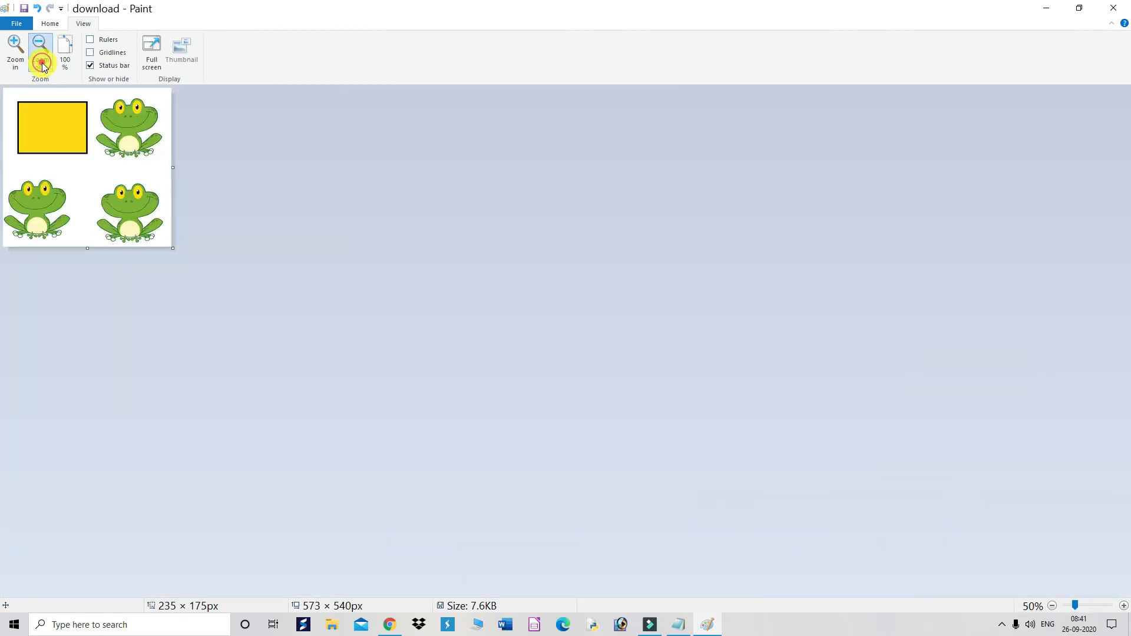
pyautogui.click(41, 65)
pyautogui.click(42, 65)
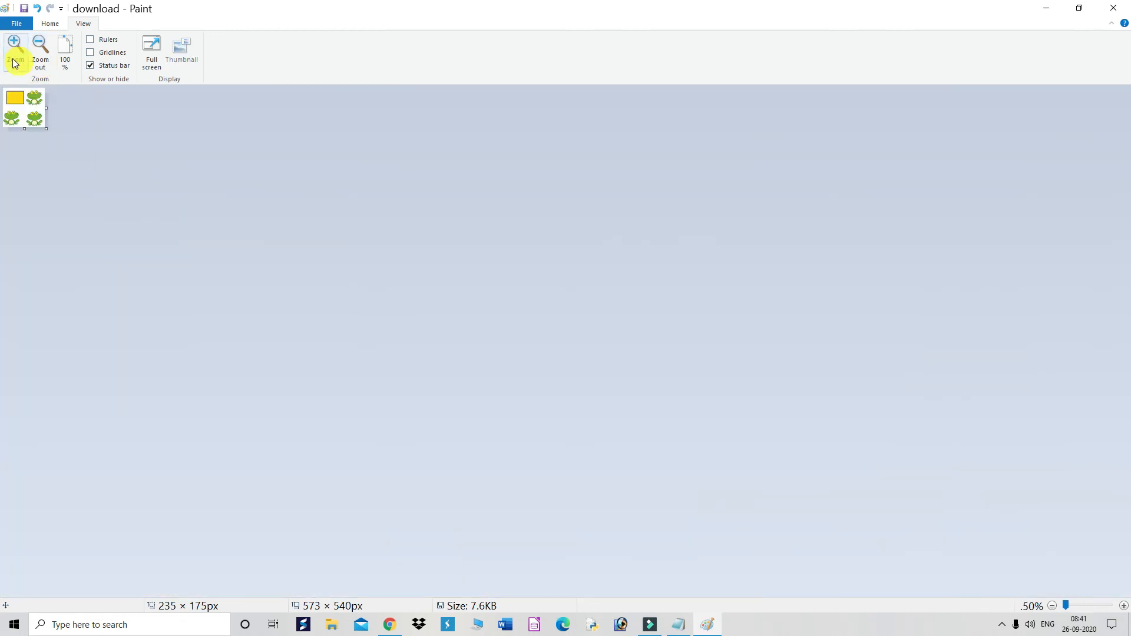
# Enlarge the picture beyond 100% again, and reduce the view to 50%
pyautogui.click(16, 58)
pyautogui.click(15, 58)
pyautogui.click(16, 58)
pyautogui.click(16, 58)
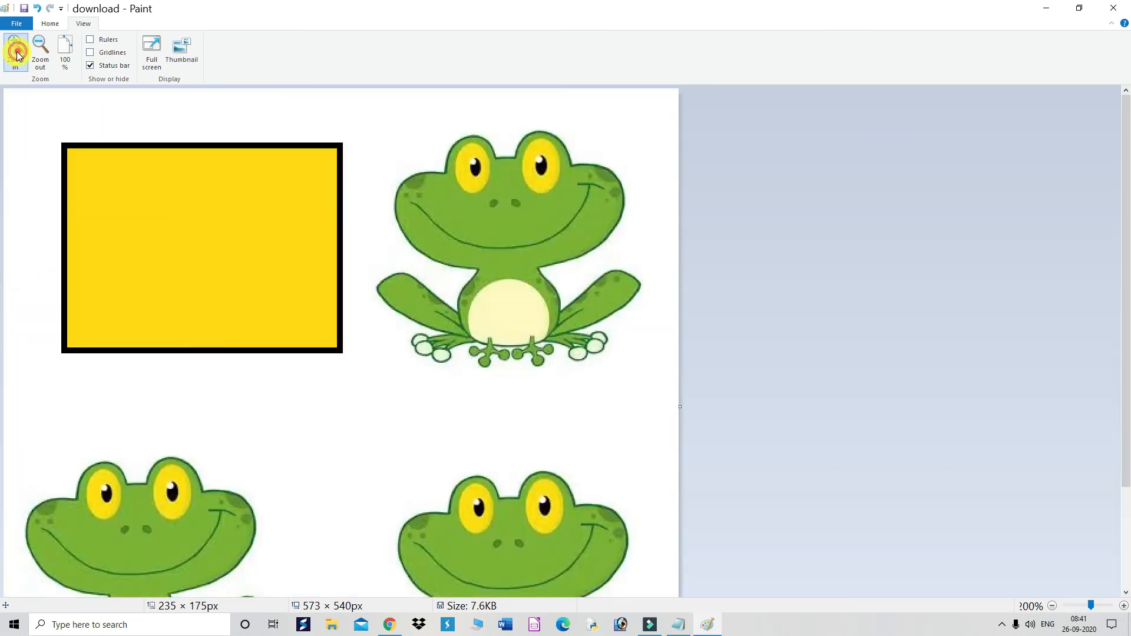
pyautogui.click(16, 58)
pyautogui.click(38, 59)
pyautogui.click(39, 59)
pyautogui.click(39, 59)
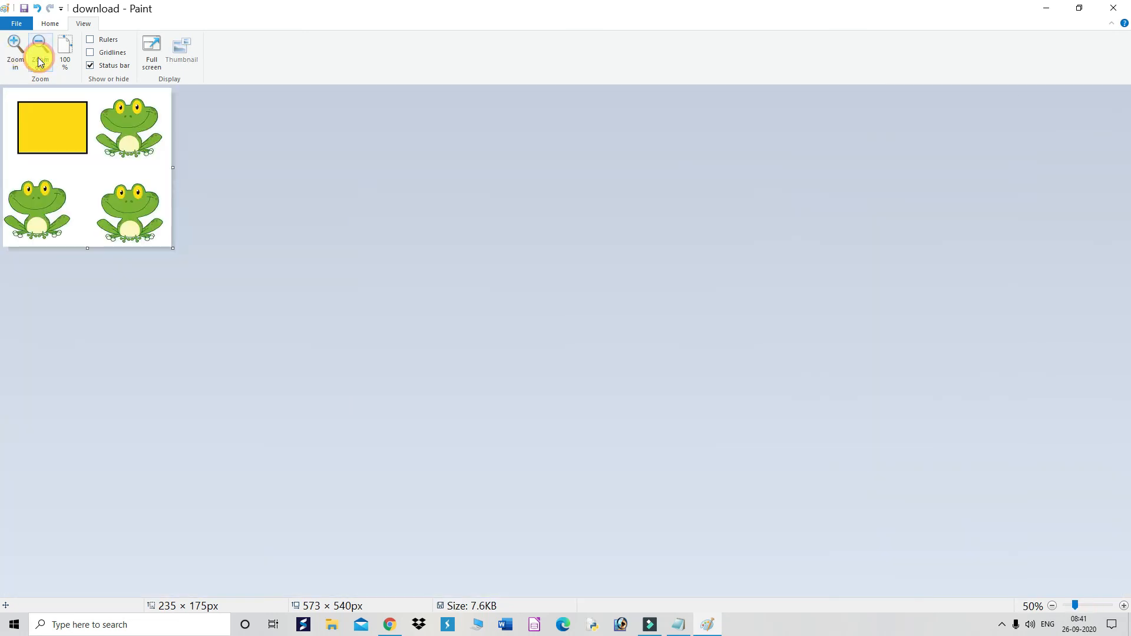
# Zoom in to 300% once more and return the picture to 100%
pyautogui.click(15, 56)
pyautogui.click(15, 56)
pyautogui.click(15, 56)
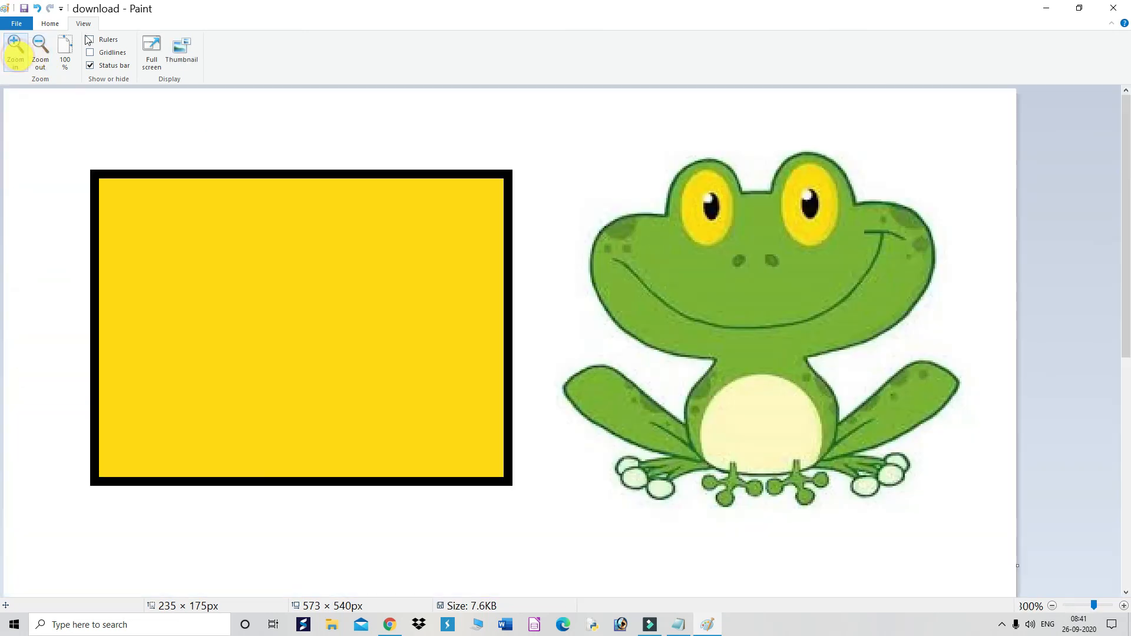
pyautogui.click(41, 54)
pyautogui.click(42, 53)
# Check the next topic in the Notepad outline, return to Paint, and show the rulers and gridlines
pyautogui.click(679, 625)
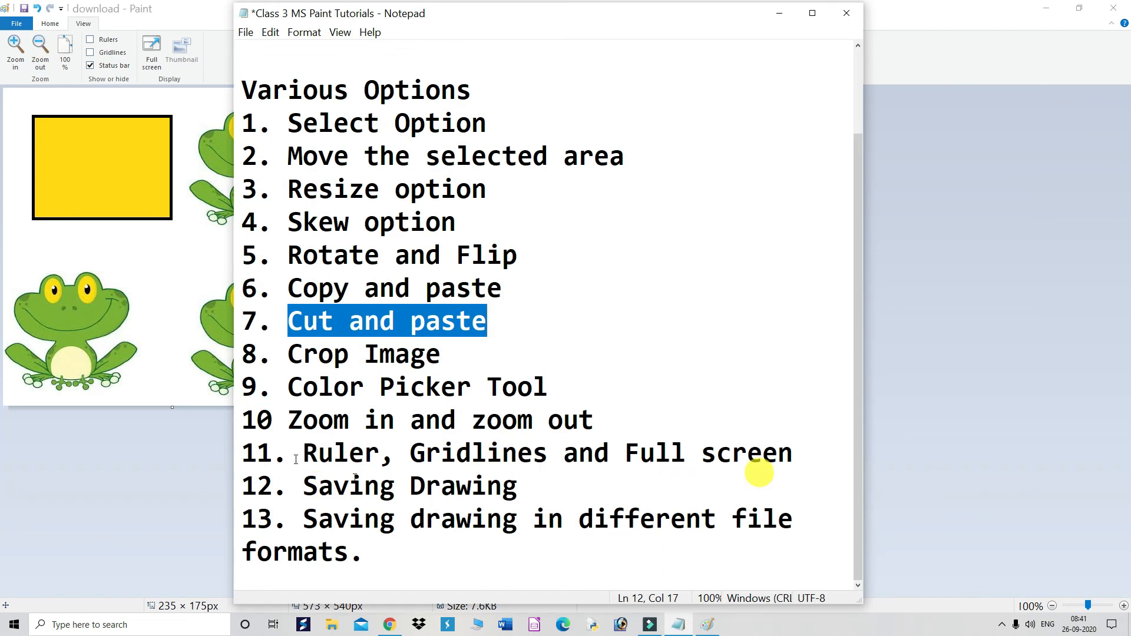
pyautogui.click(778, 13)
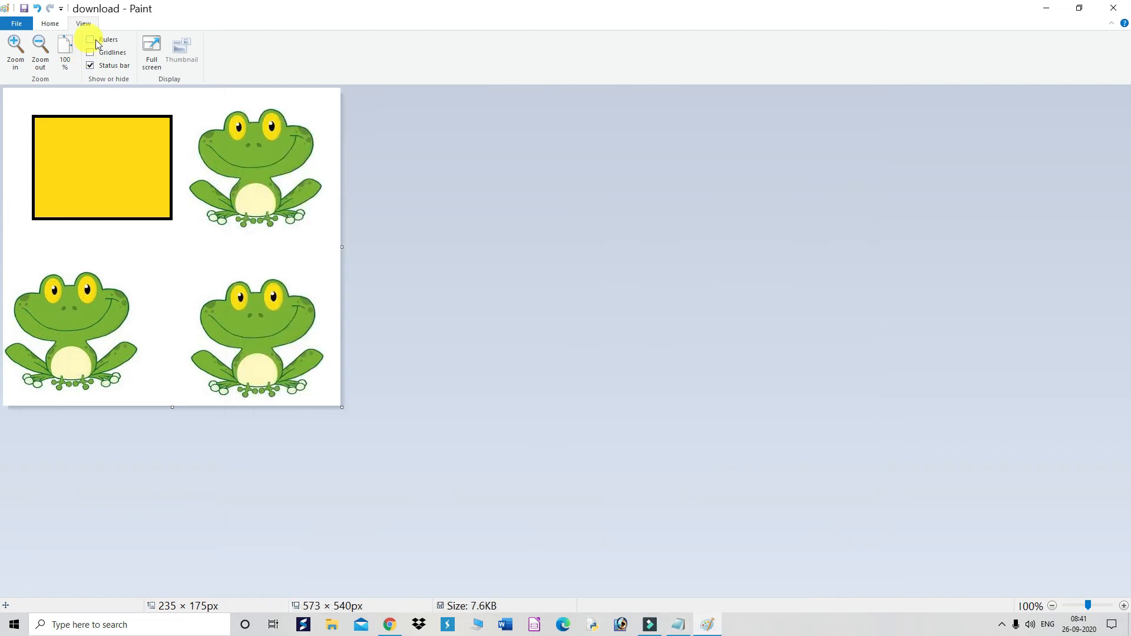
pyautogui.click(91, 40)
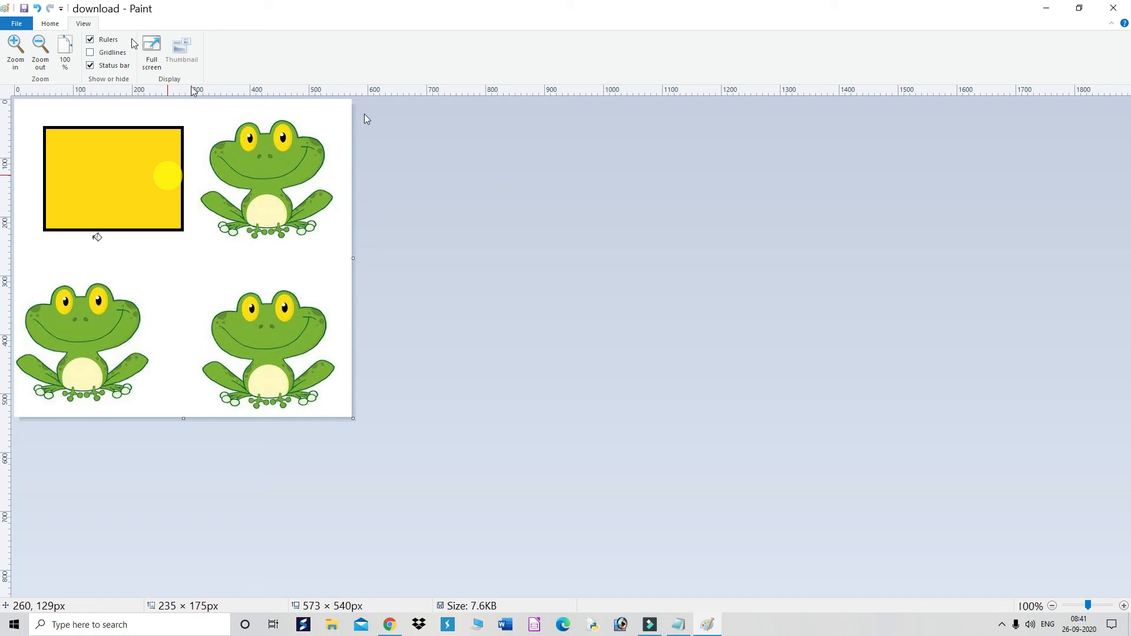
pyautogui.click(92, 54)
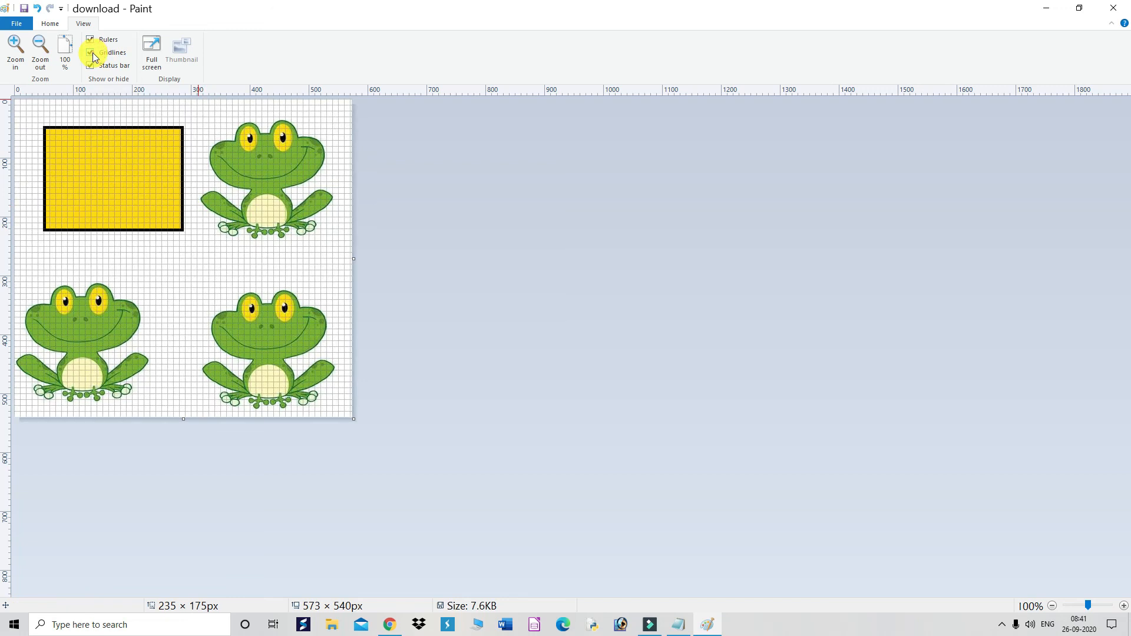
pyautogui.click(203, 267)
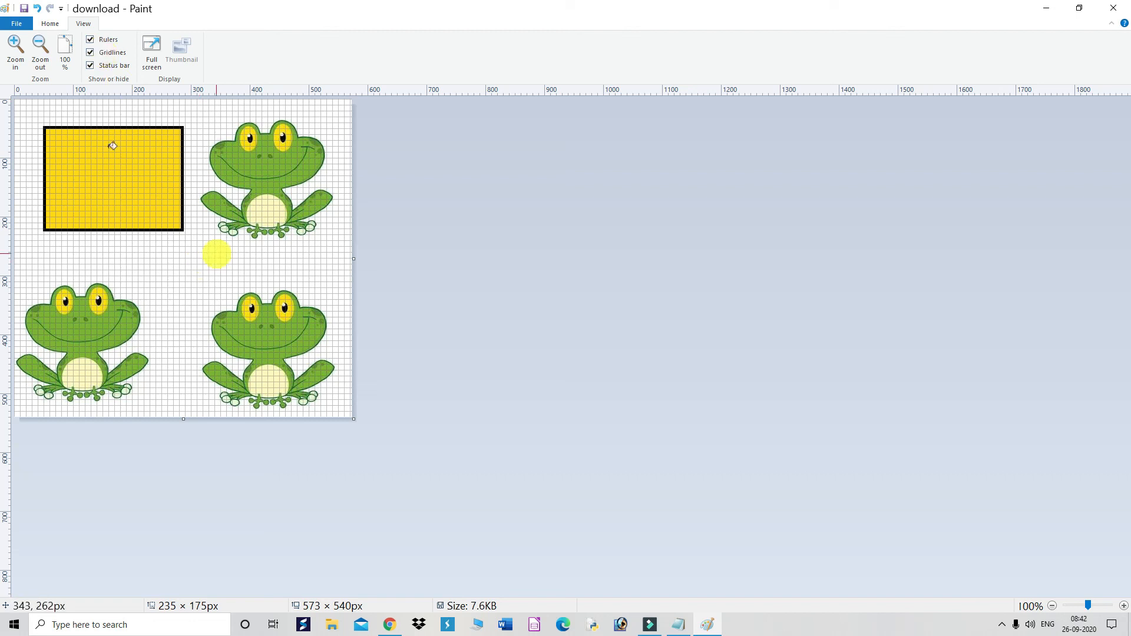
# Draw a small yellow figure about 40 px wide along the gridlines with the Pencil, in the empty centre between the frogs and rectangle
pyautogui.click(53, 27)
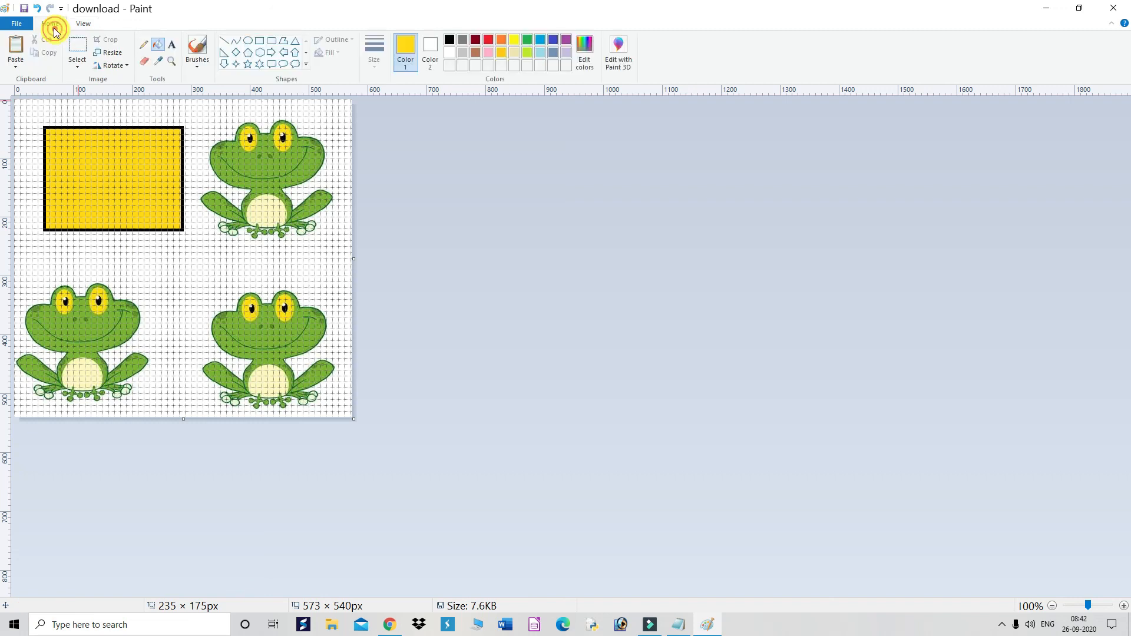
pyautogui.click(144, 44)
pyautogui.click(182, 269)
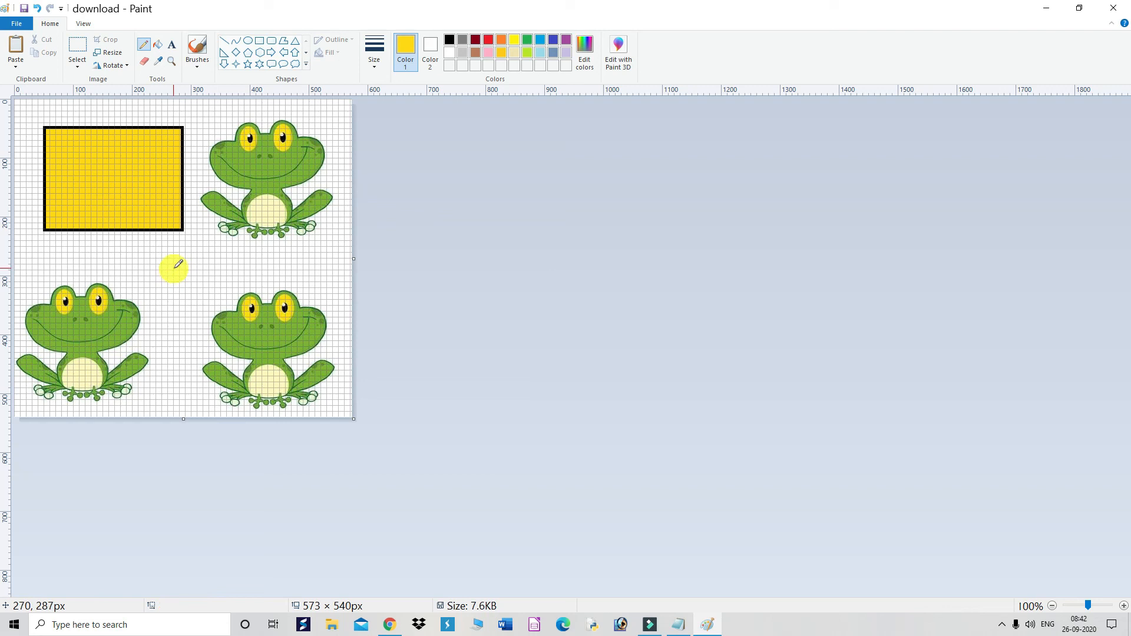
pyautogui.moveTo(175, 267); pyautogui.dragTo(200, 267)
pyautogui.click(192, 267)
pyautogui.moveTo(192, 285)
pyautogui.mouseDown()
pyautogui.moveTo(180, 290)
pyautogui.moveTo(180, 269)
pyautogui.mouseUp()
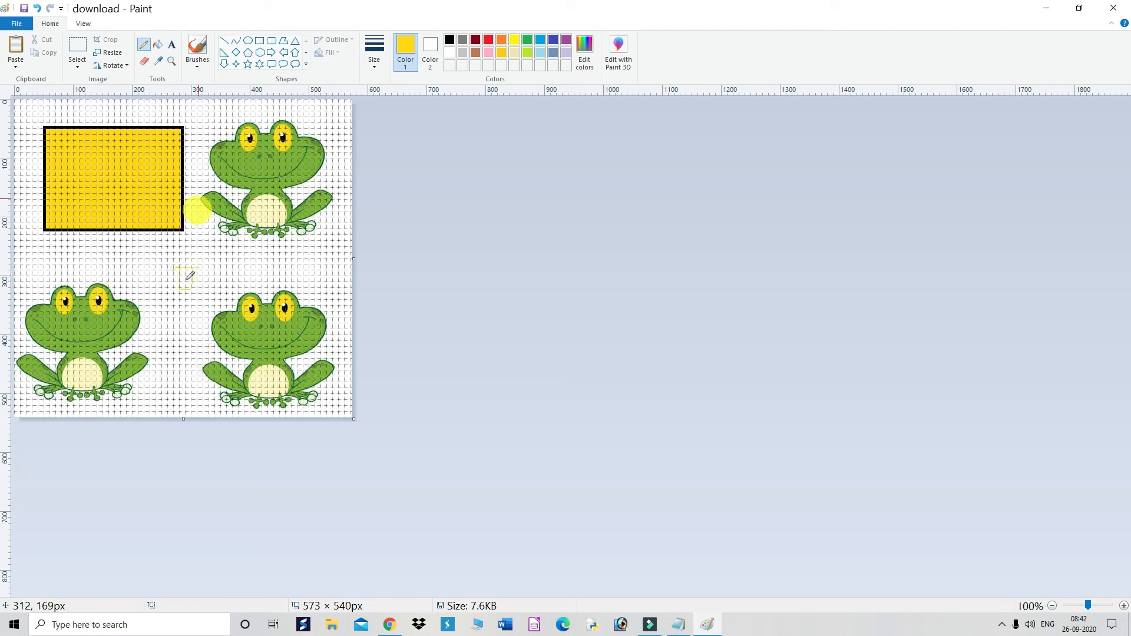
# Hide the gridlines, view the picture in full screen, and return to the normal window
pyautogui.click(87, 25)
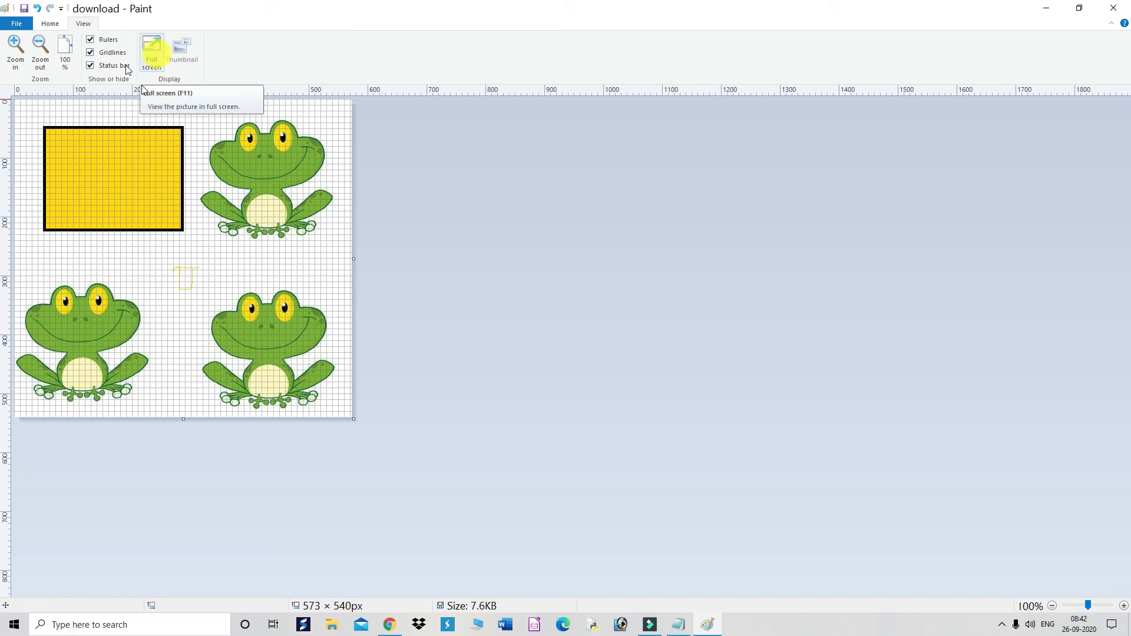
pyautogui.click(92, 54)
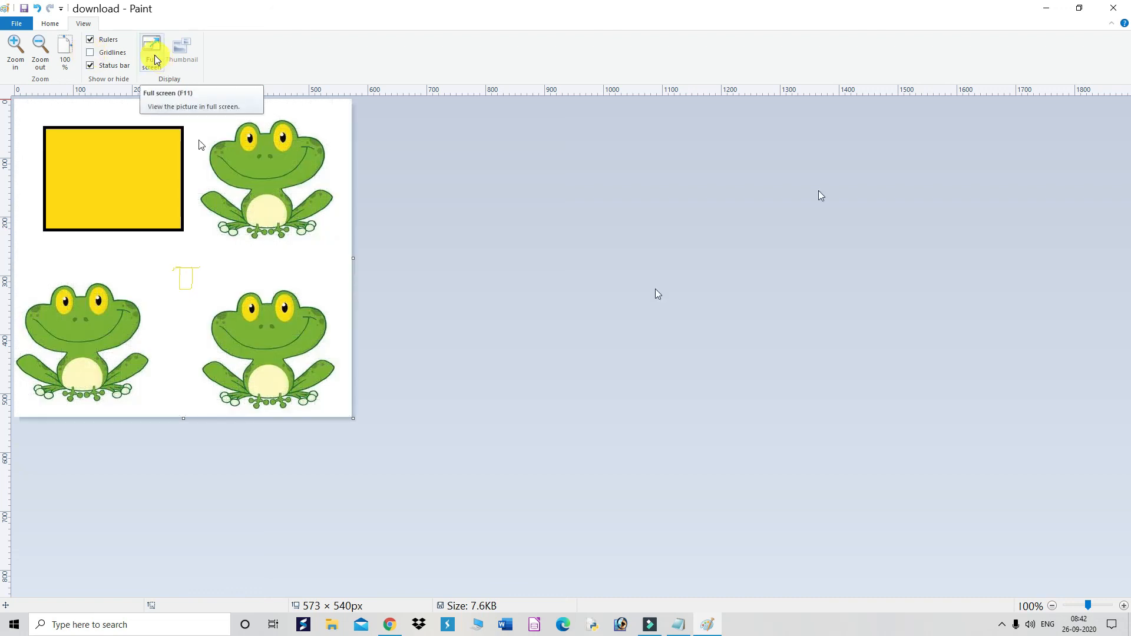
pyautogui.click(155, 56)
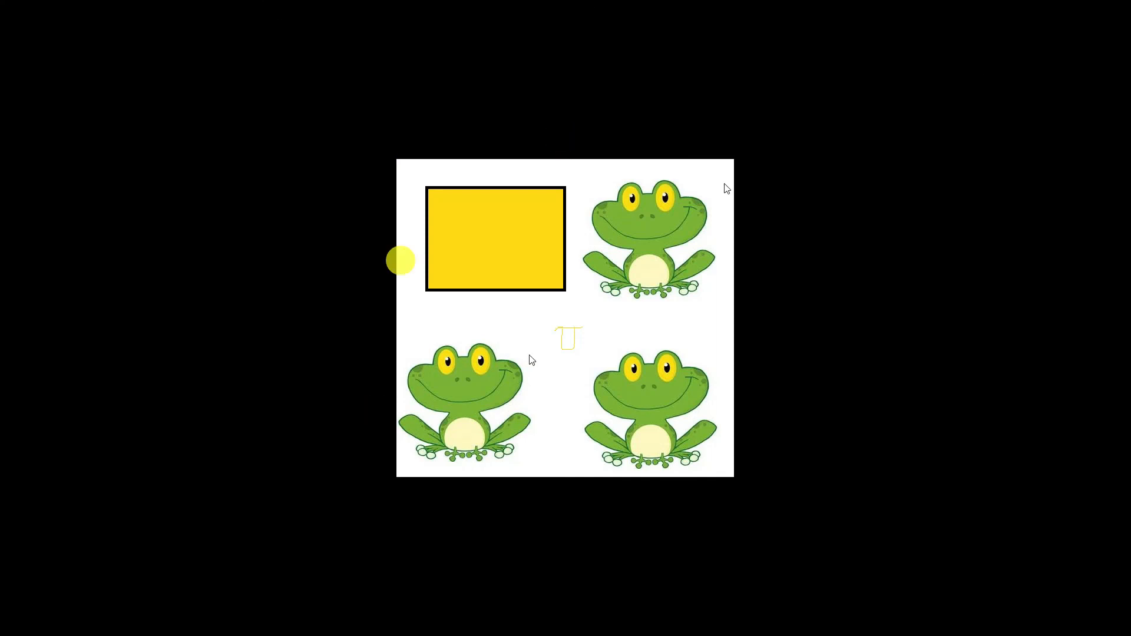
pyautogui.click(751, 292)
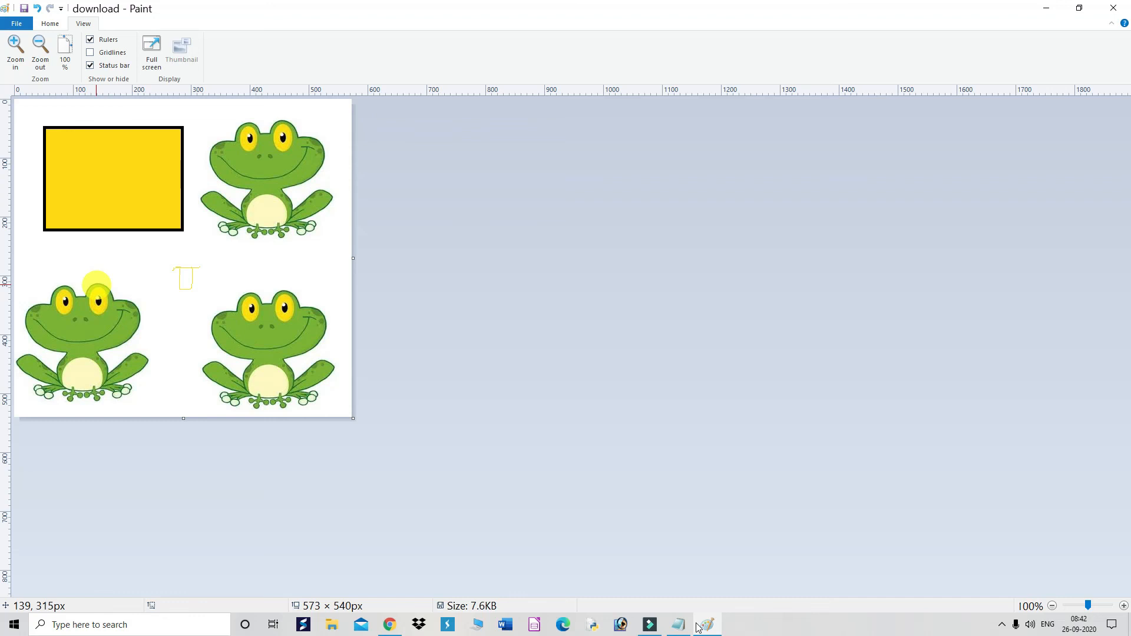
# Check the saving topics in the Notepad outline, return to Paint, and save the picture under its existing file name
pyautogui.click(678, 625)
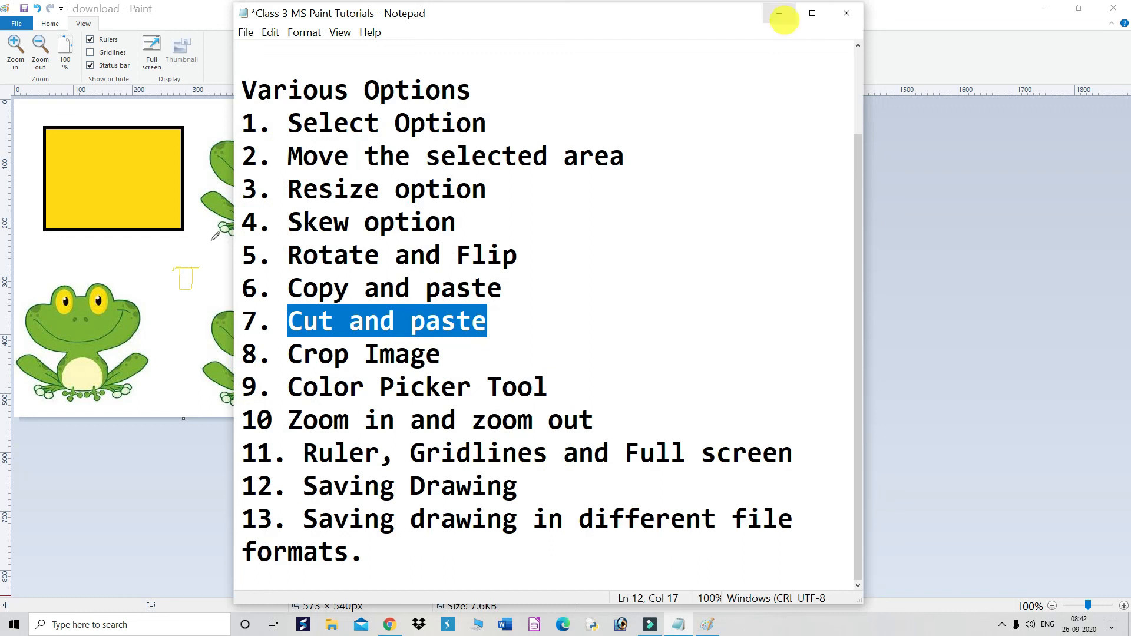
pyautogui.click(780, 13)
pyautogui.click(16, 24)
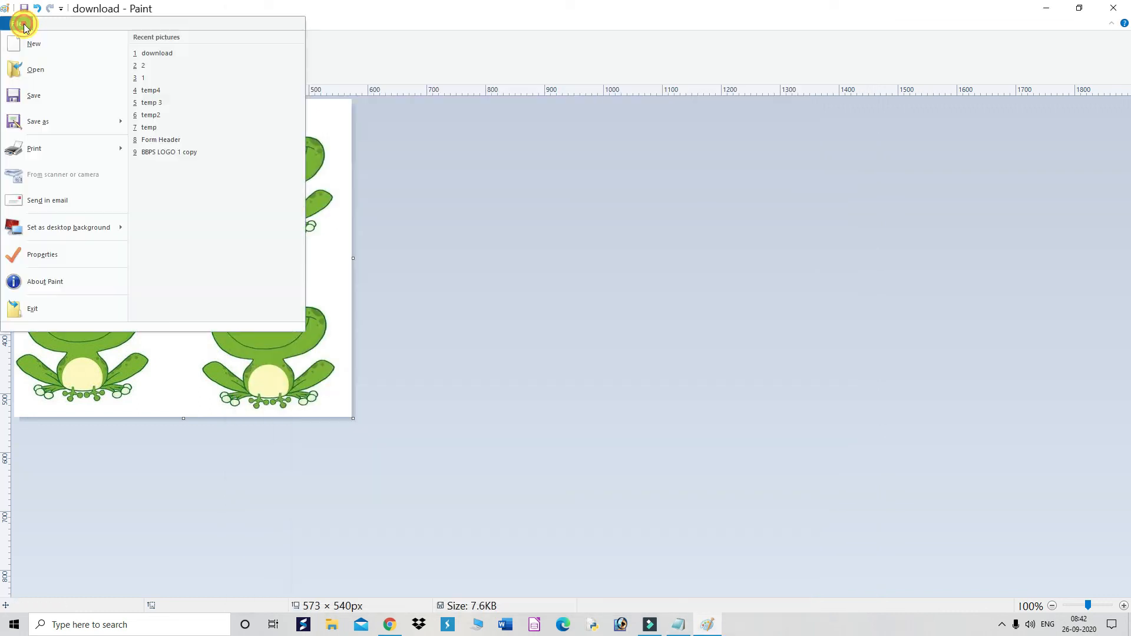
pyautogui.click(37, 97)
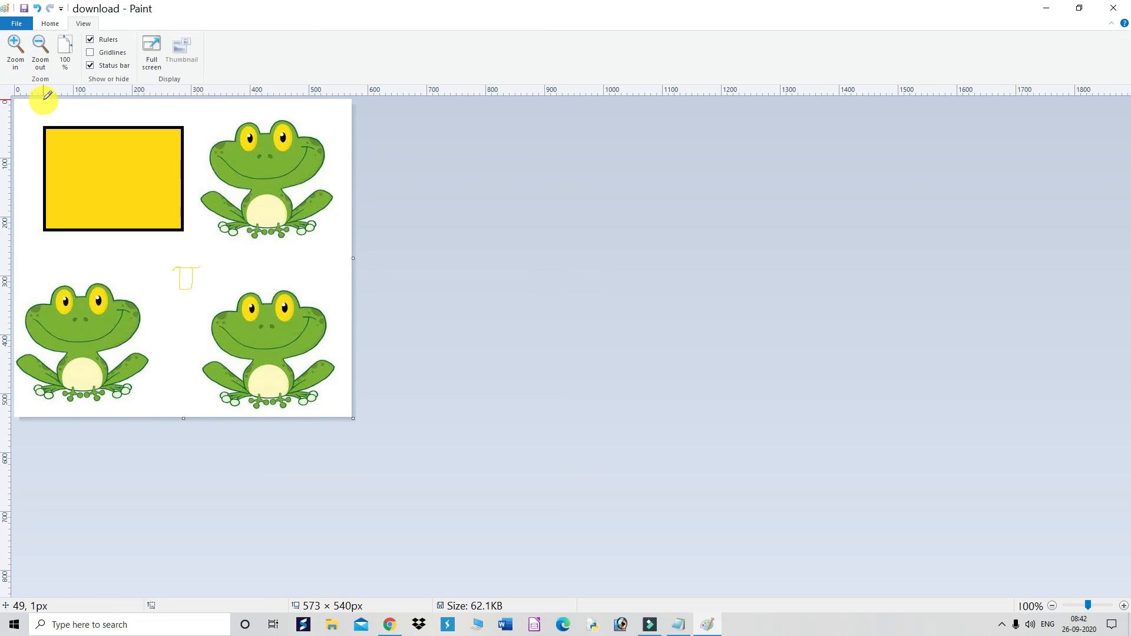
# Save a copy of the picture to the Desktop in JPEG format, using the author's first name as the file name
pyautogui.click(12, 24)
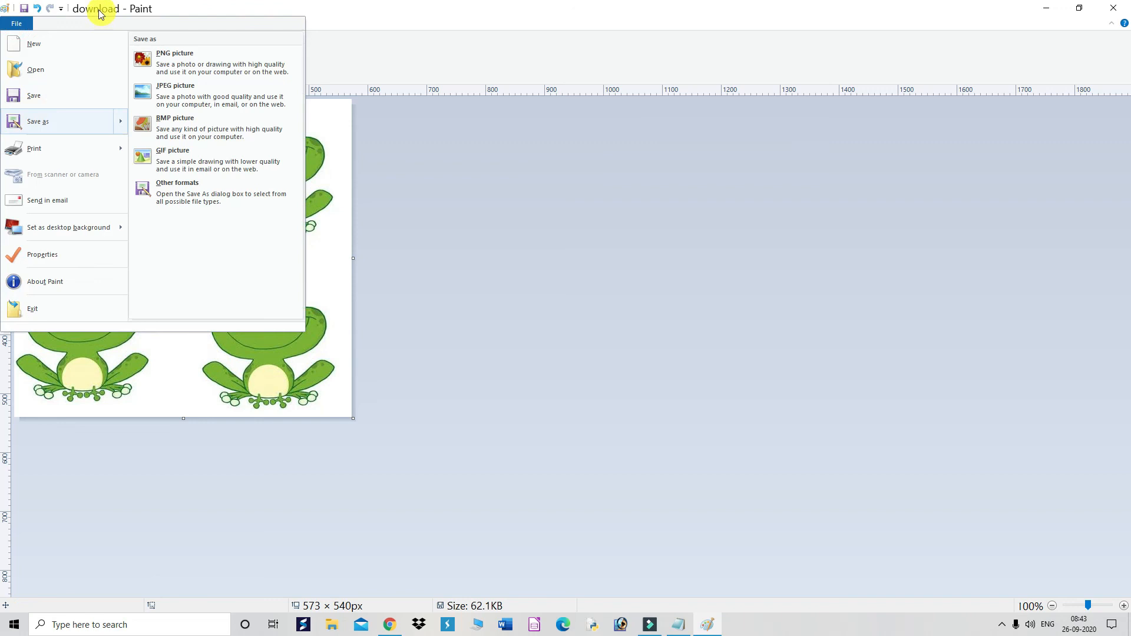
pyautogui.click(56, 134)
pyautogui.click(127, 207)
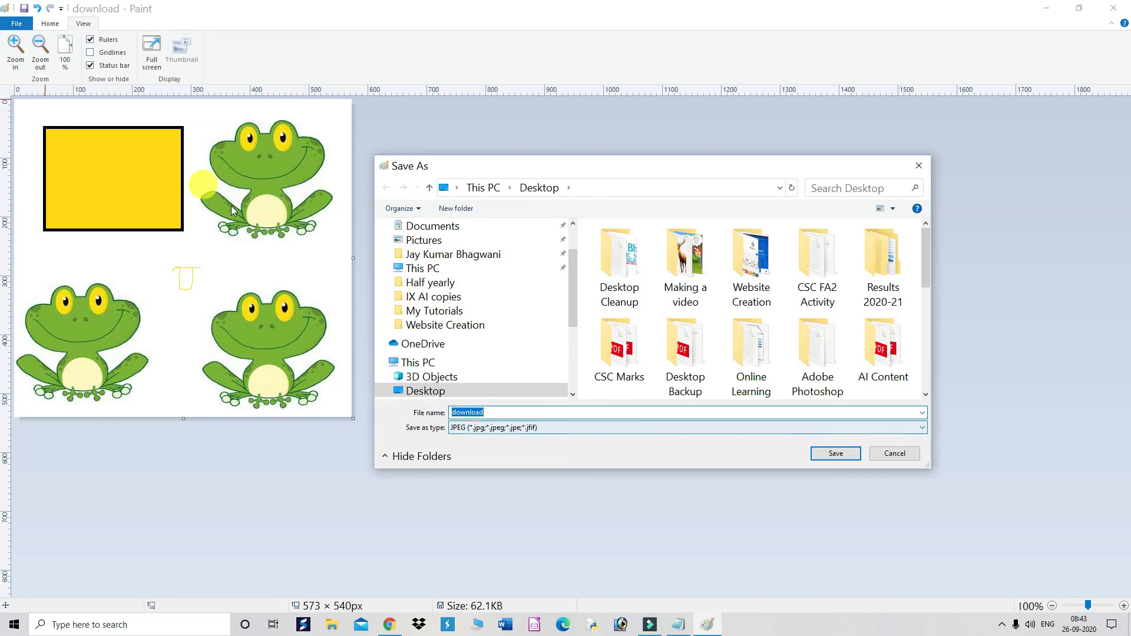
pyautogui.click(751, 425)
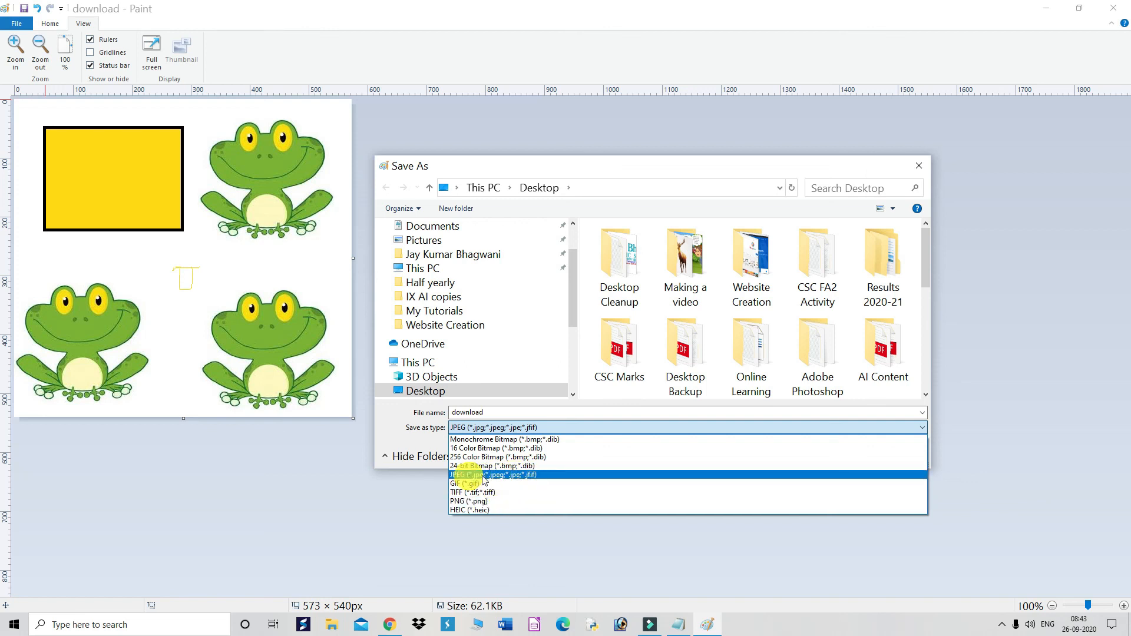
pyautogui.click(549, 475)
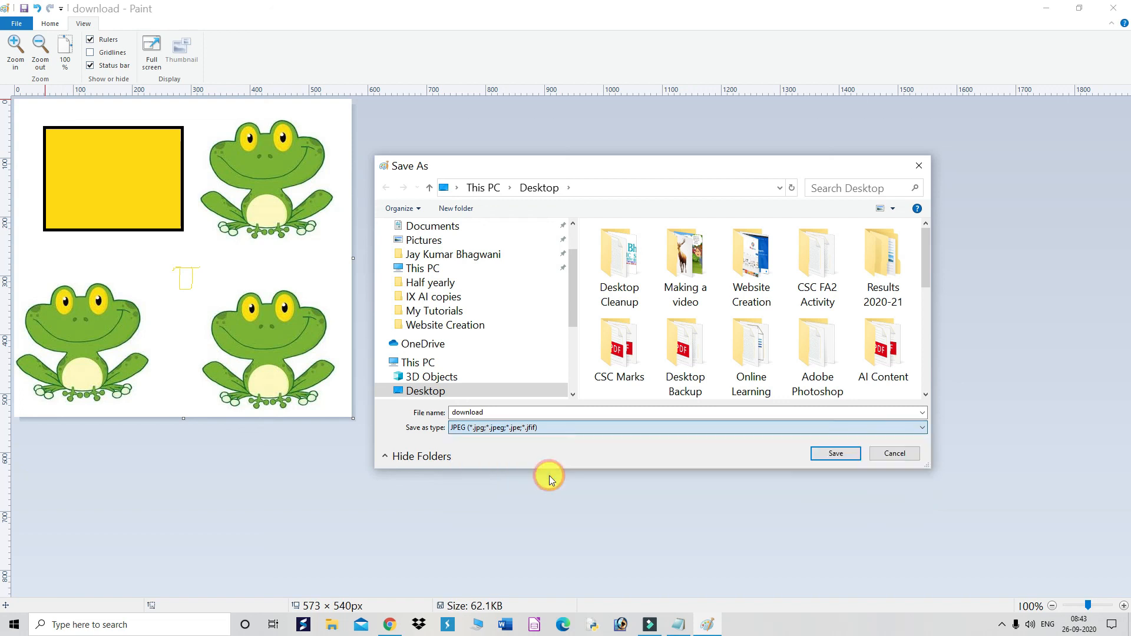
pyautogui.doubleClick(501, 413)
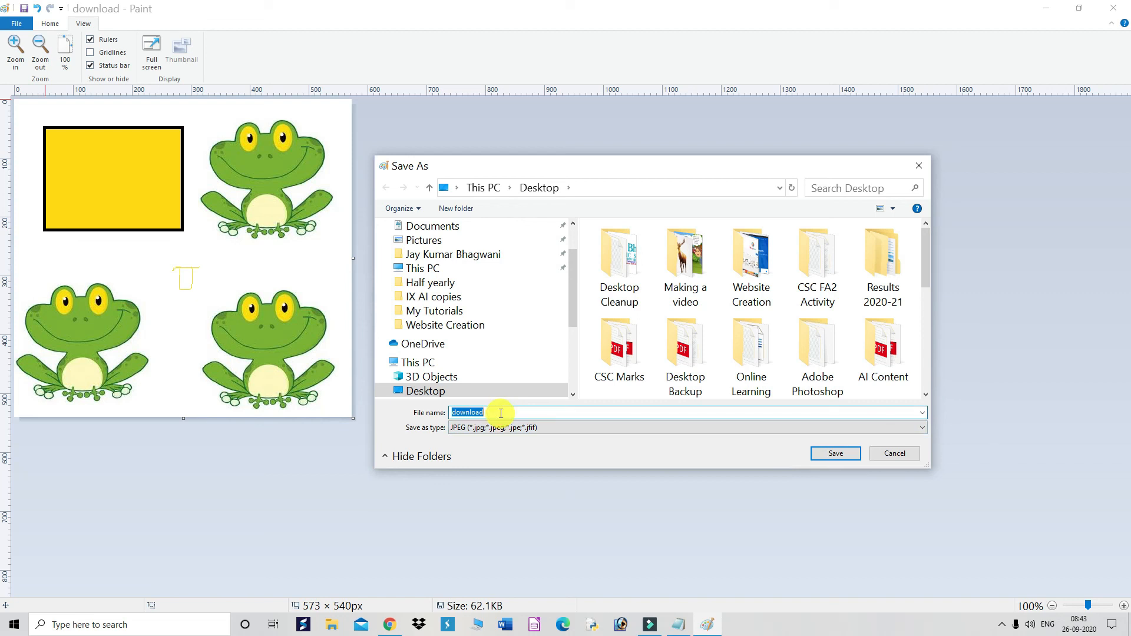
pyautogui.write('jay')
pyautogui.press('Return')
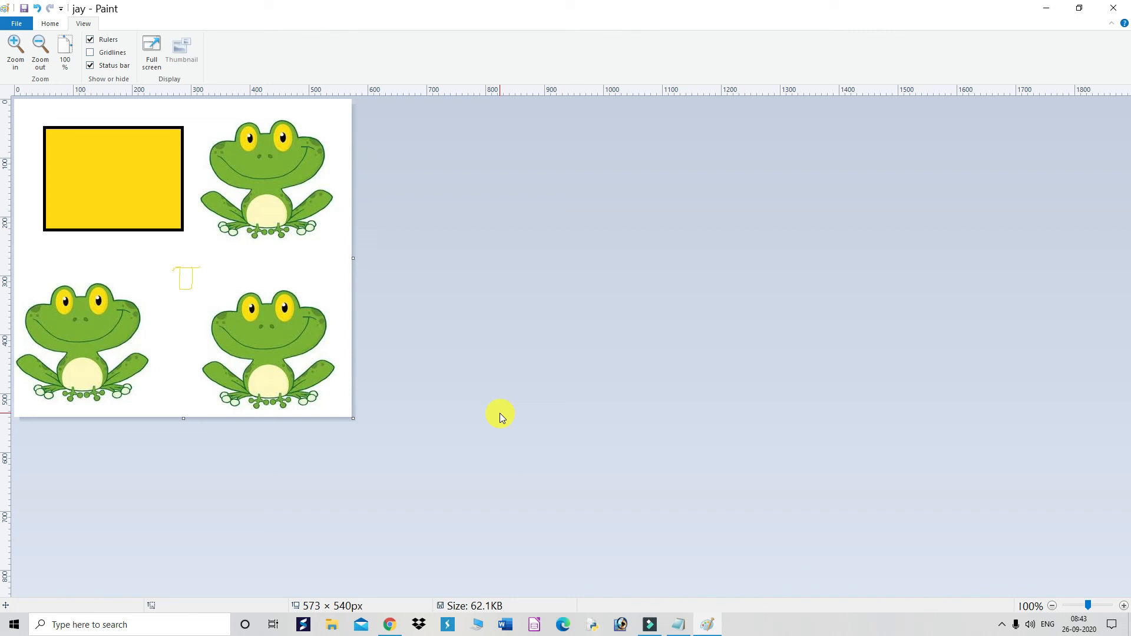
# Review the full topic list in the Notepad outline, highlighting Rotate in the "Rotate and Flip" item
pyautogui.click(678, 625)
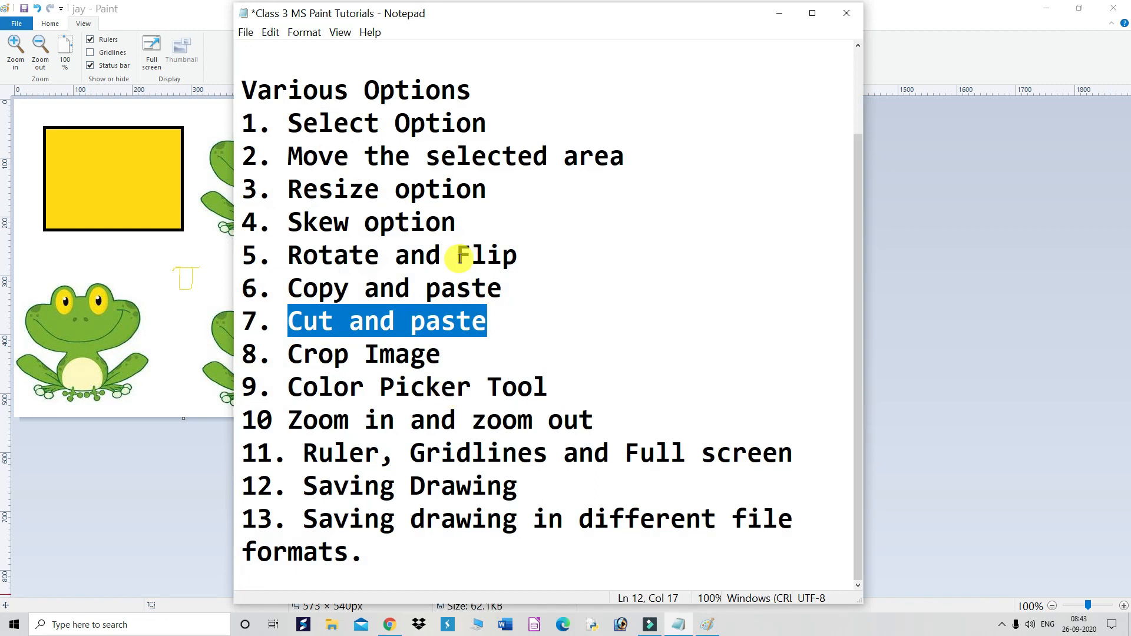
pyautogui.moveTo(463, 257); pyautogui.dragTo(519, 258)
pyautogui.moveTo(288, 255); pyautogui.dragTo(366, 257)
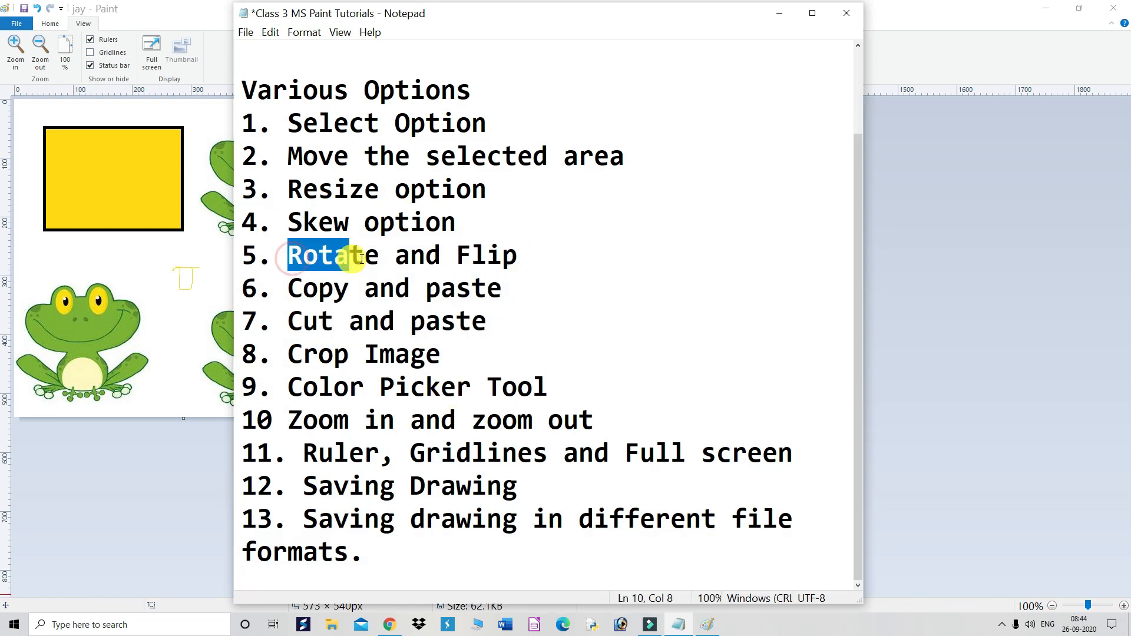
pyautogui.scroll(1, 463, 361)
pyautogui.scroll(-1, 463, 360)
pyautogui.scroll(1, 463, 361)
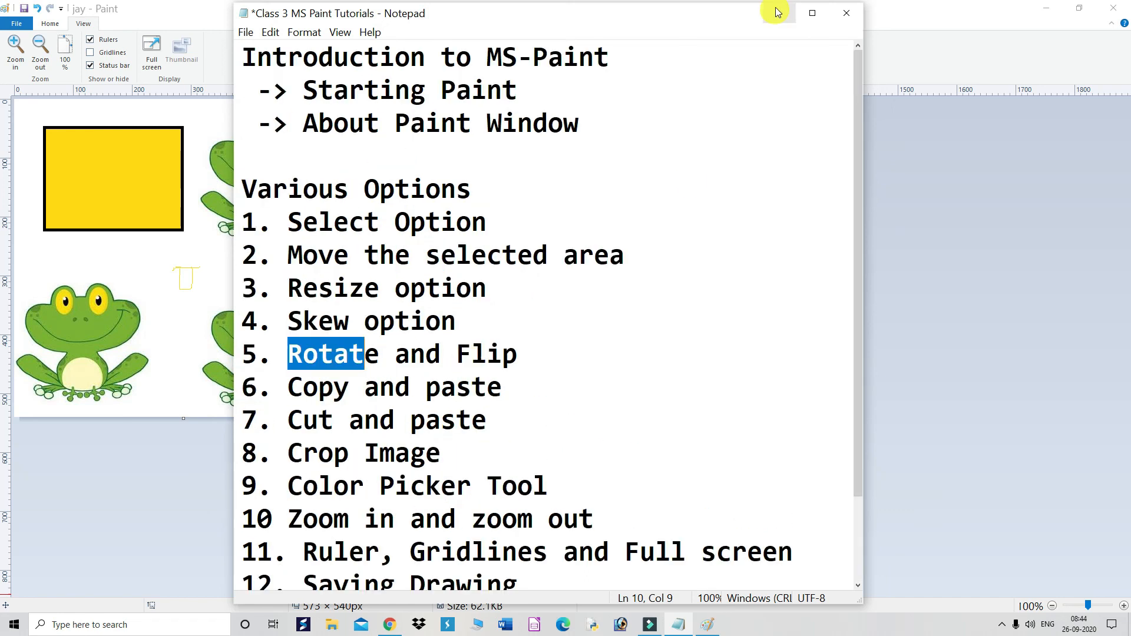